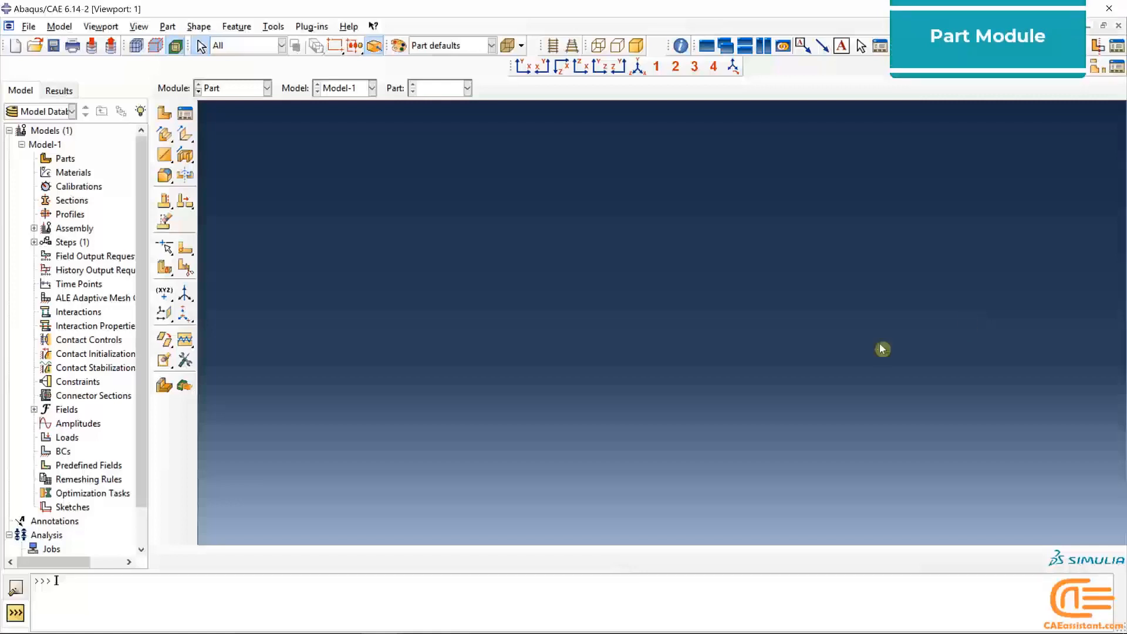
Create a 3D deformable part named pin as a solid revolution with an approximate size of 200
left_click(165, 113)
left_click(35, 140)
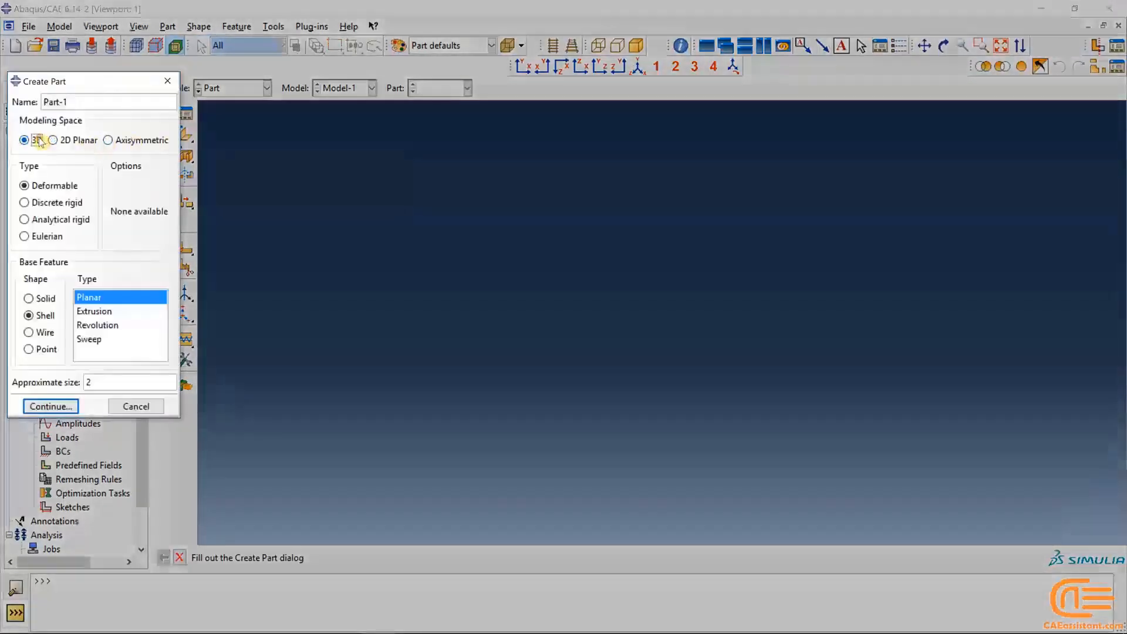
triple_click(70, 104)
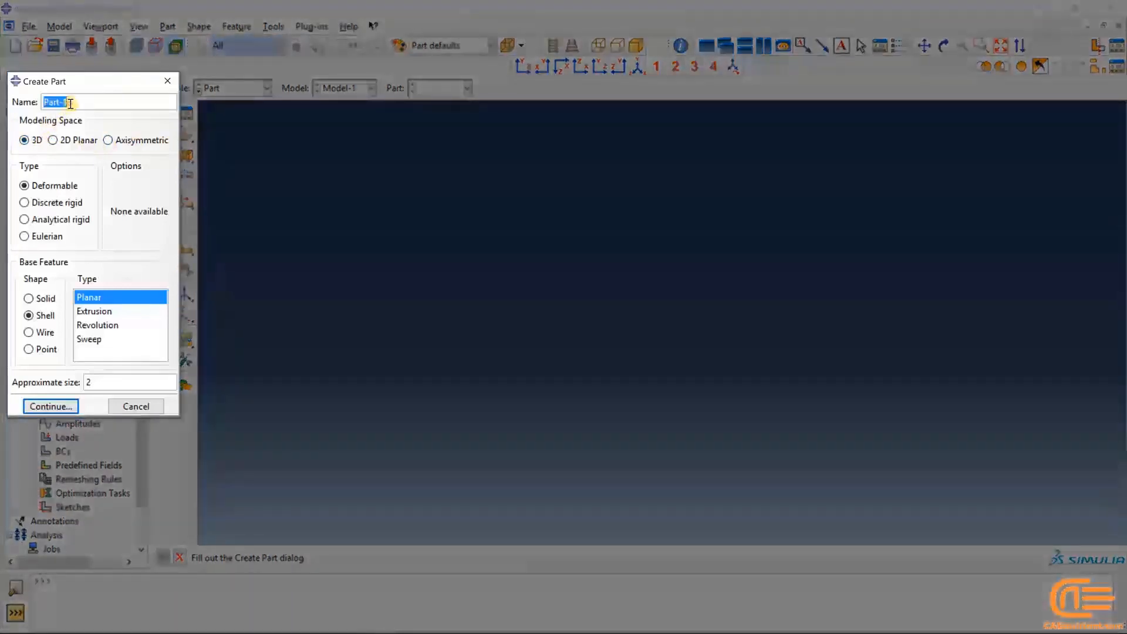
type("pin")
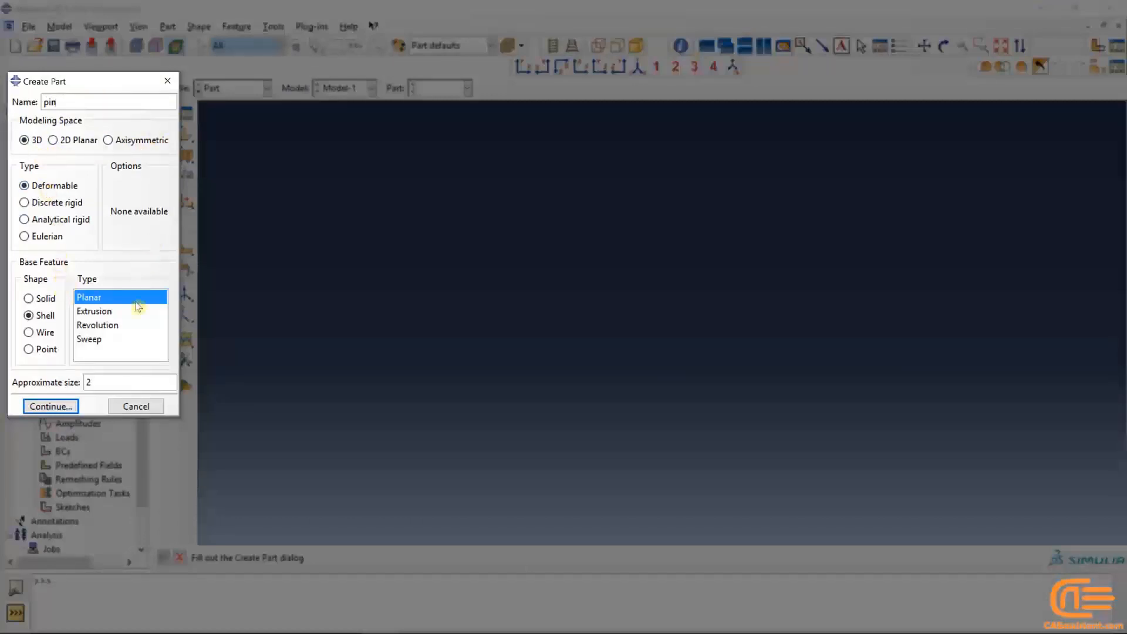
left_click(115, 328)
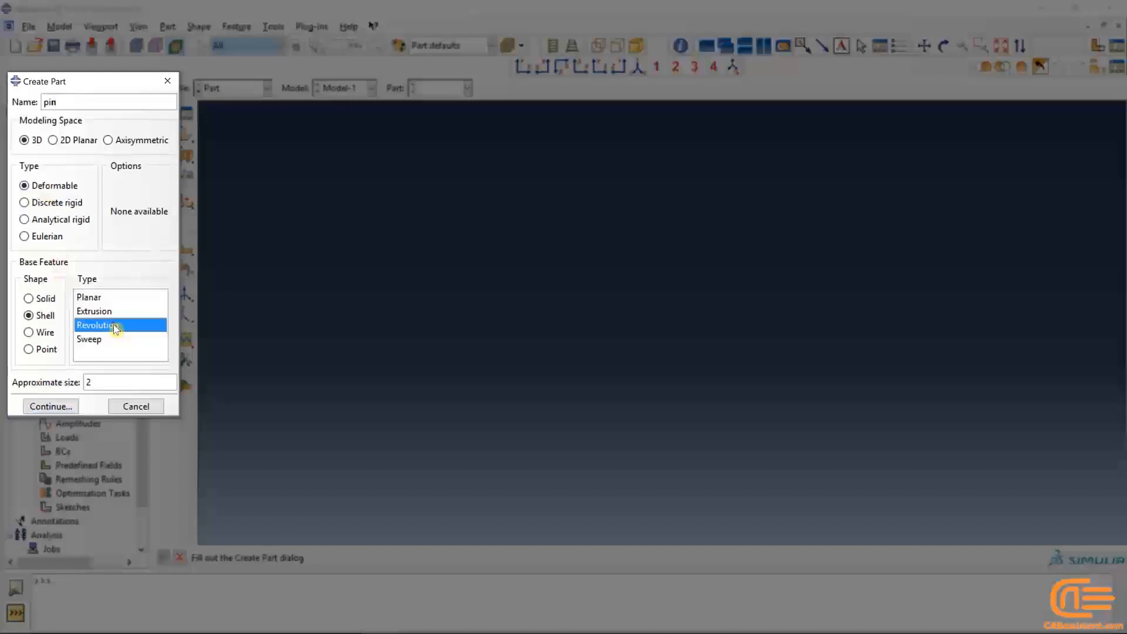
double_click(117, 381)
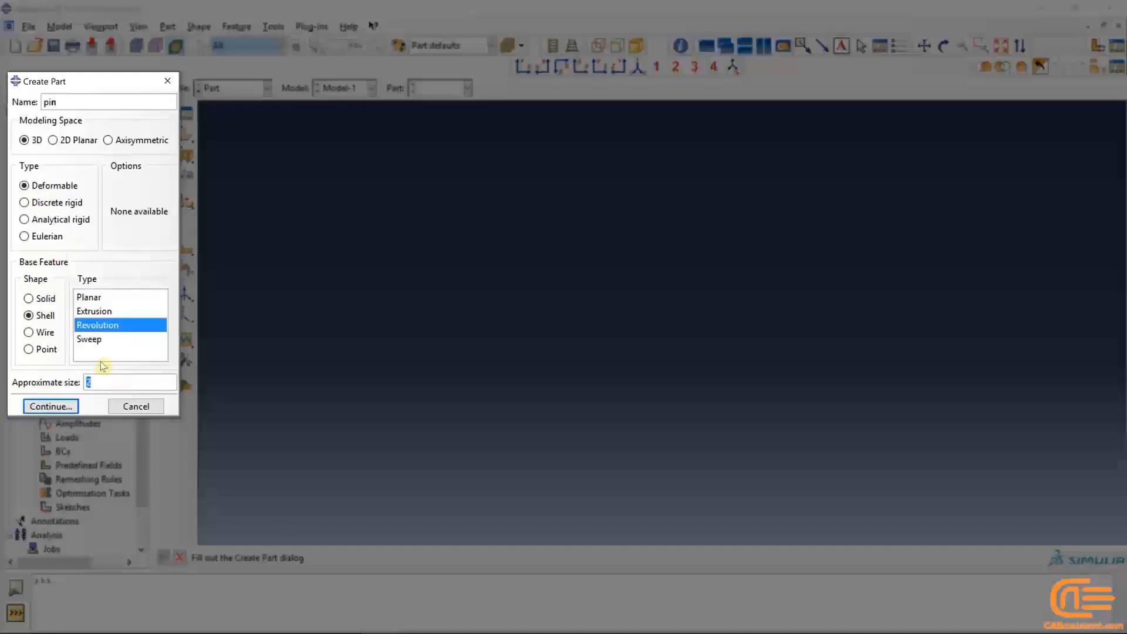
type("200")
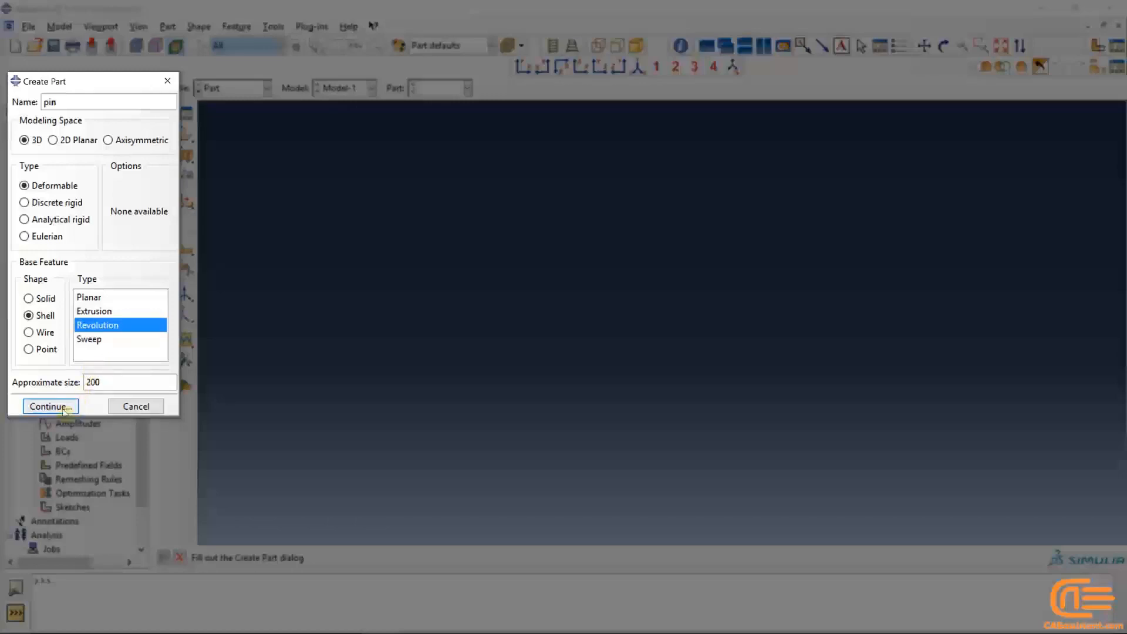
left_click(29, 299)
left_click(88, 311)
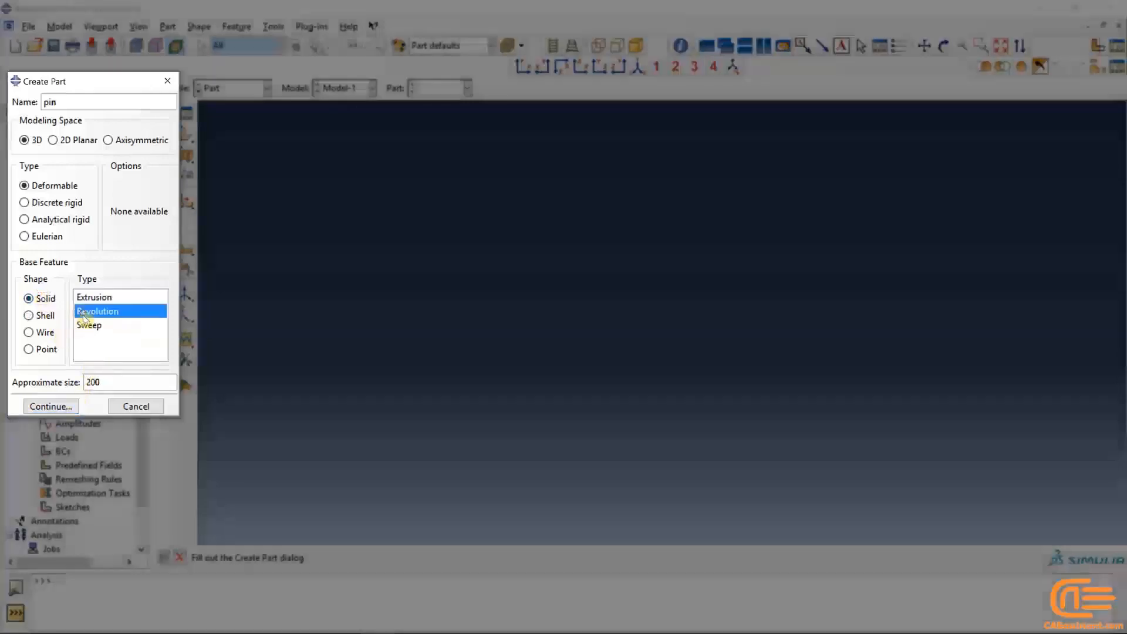
left_click(50, 406)
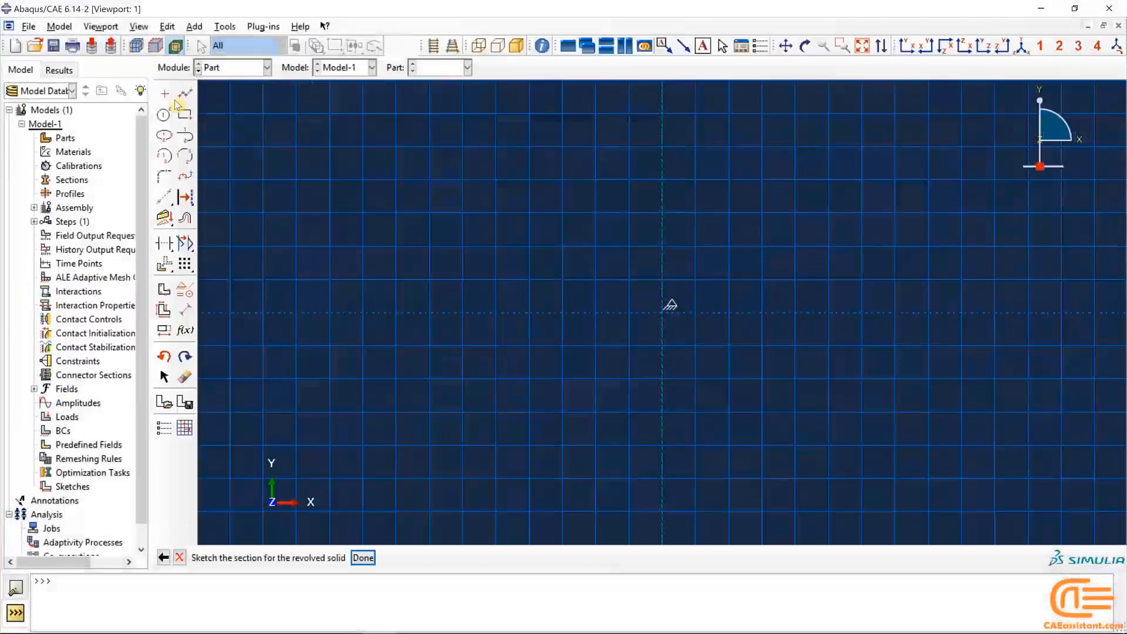
Sketch connected lines from the origin through (10,0), (10,10) and (6,10) to (6,40) for the pin's lower head and shank
left_click(185, 93)
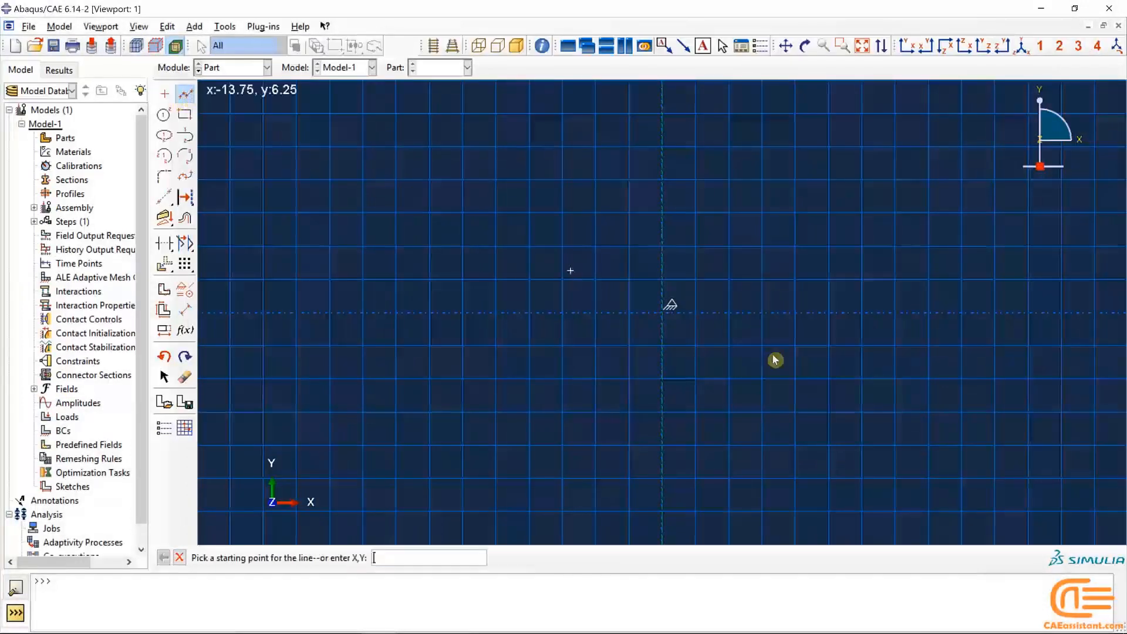
left_click(671, 312)
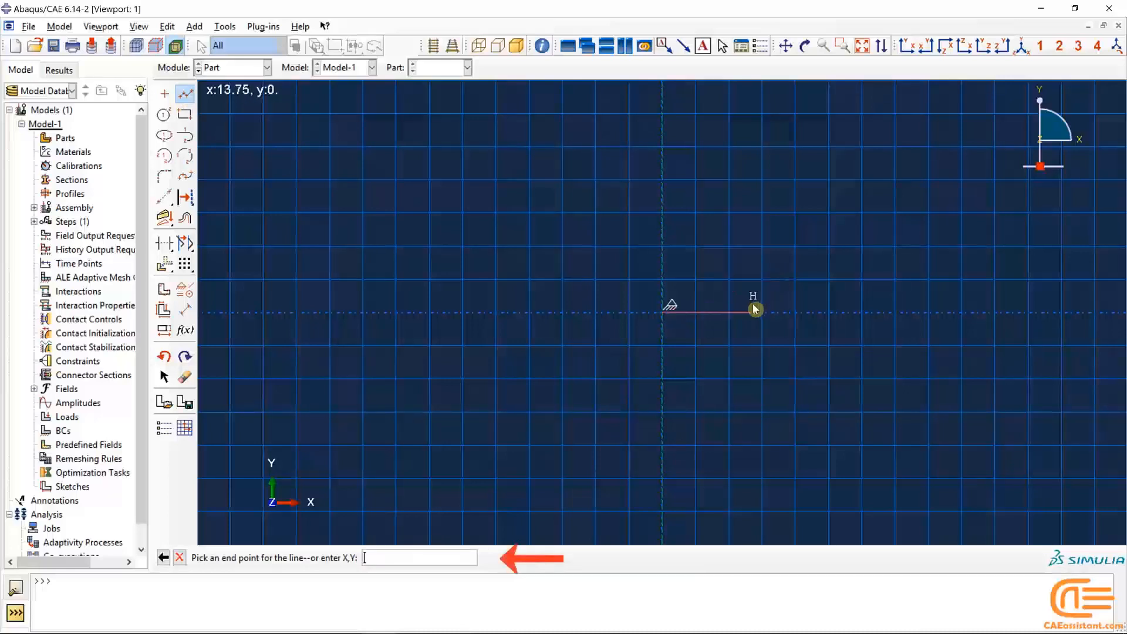
type("10")
key("Return")
type("10,0")
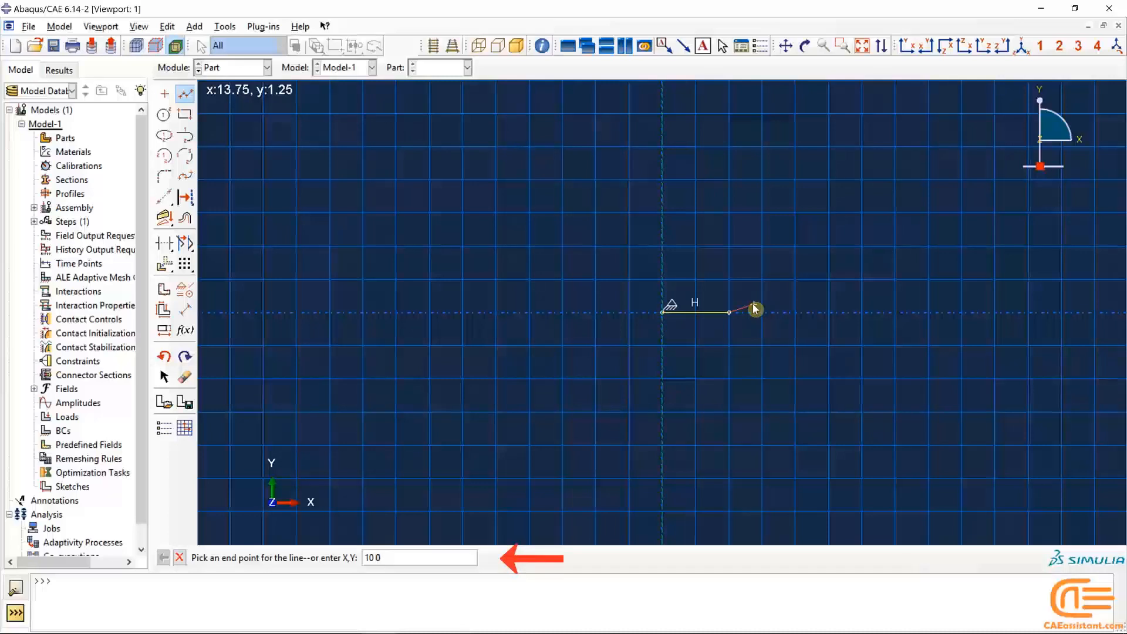
type(",10")
key("Return")
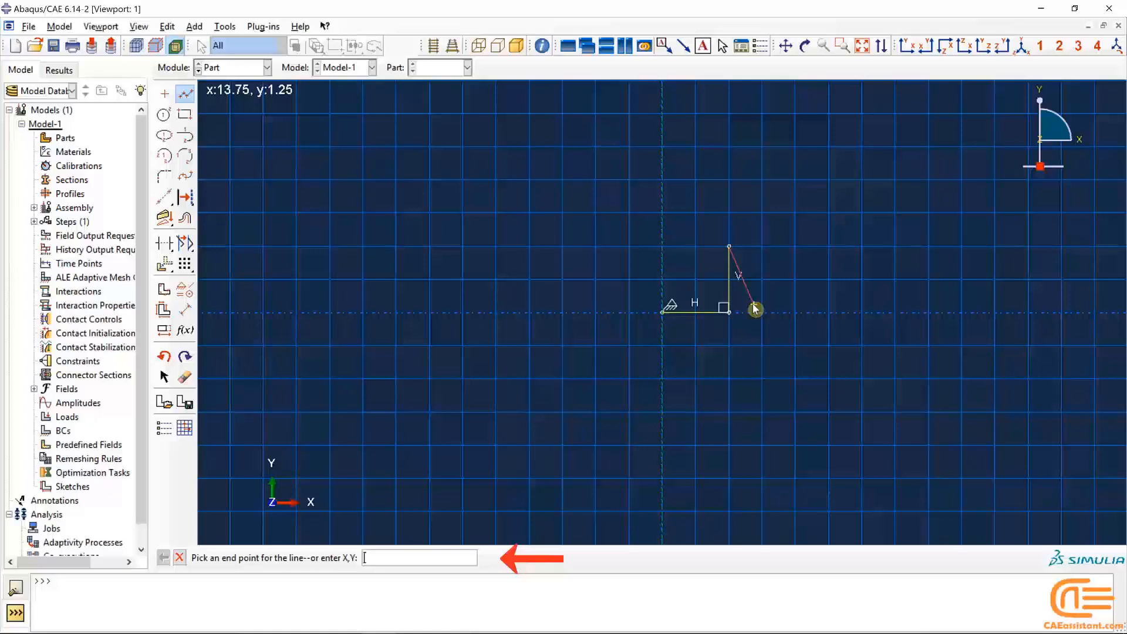
type("6,10")
key("Return")
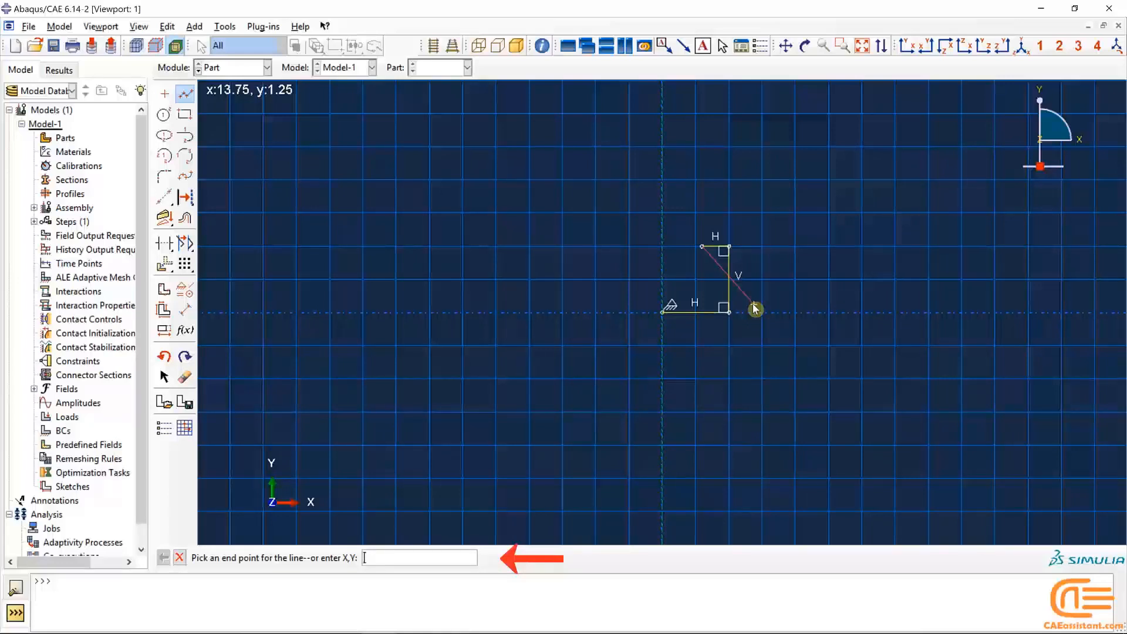
type(",18")
key("Return")
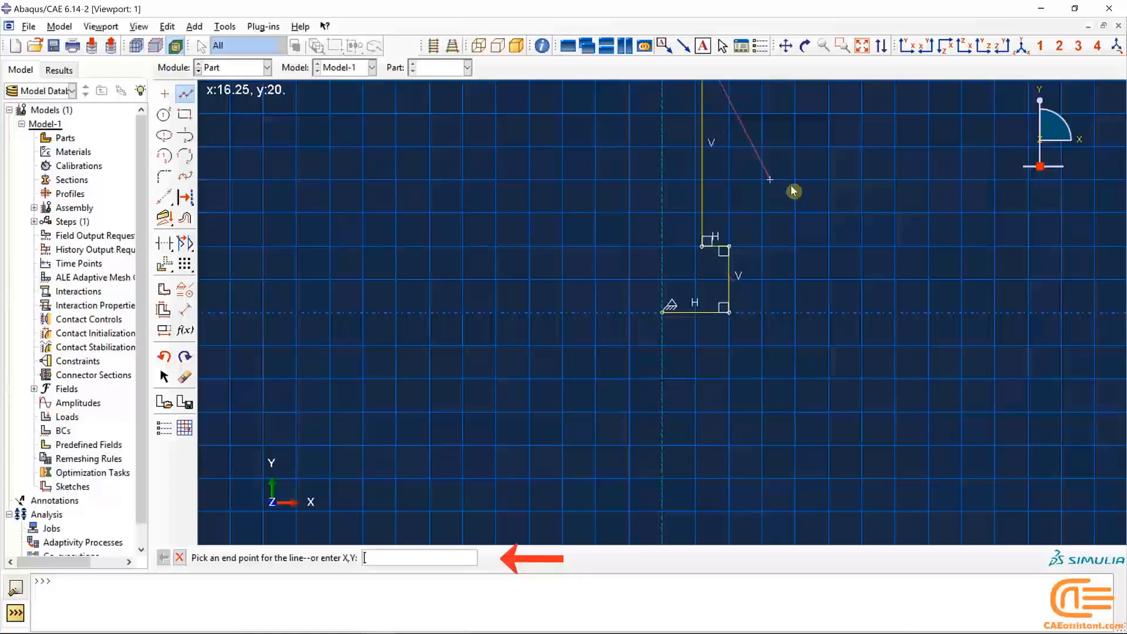
Continue the profile through (10,40), (10,50) and (0,50), closing it at the origin (0,0)
left_click(785, 46)
left_click_drag(739, 238, 735, 296)
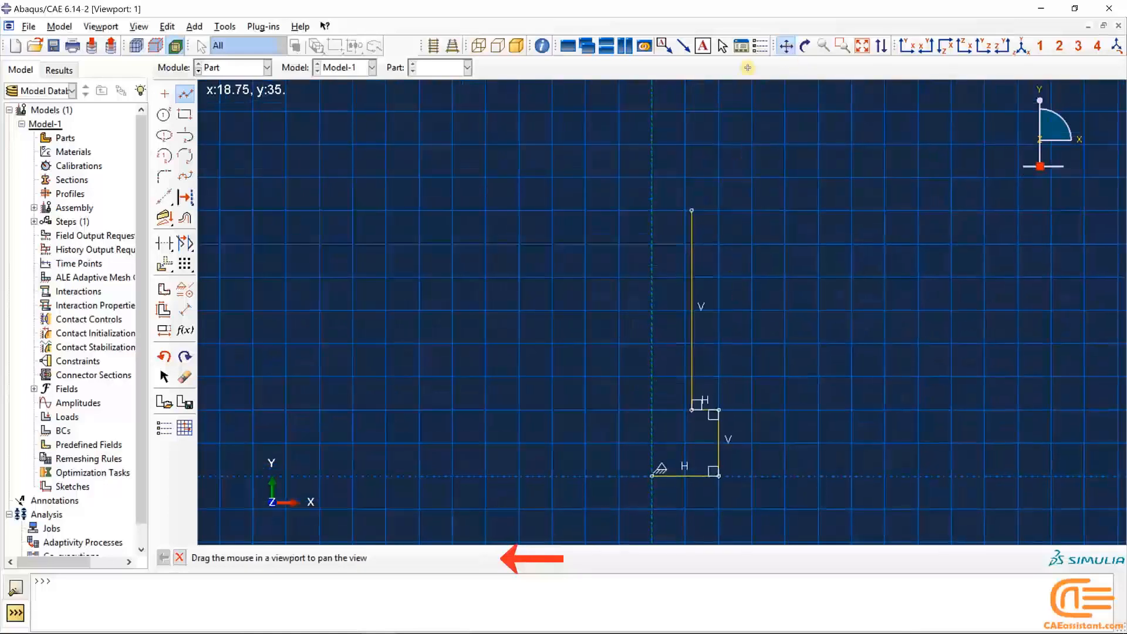
key("Escape")
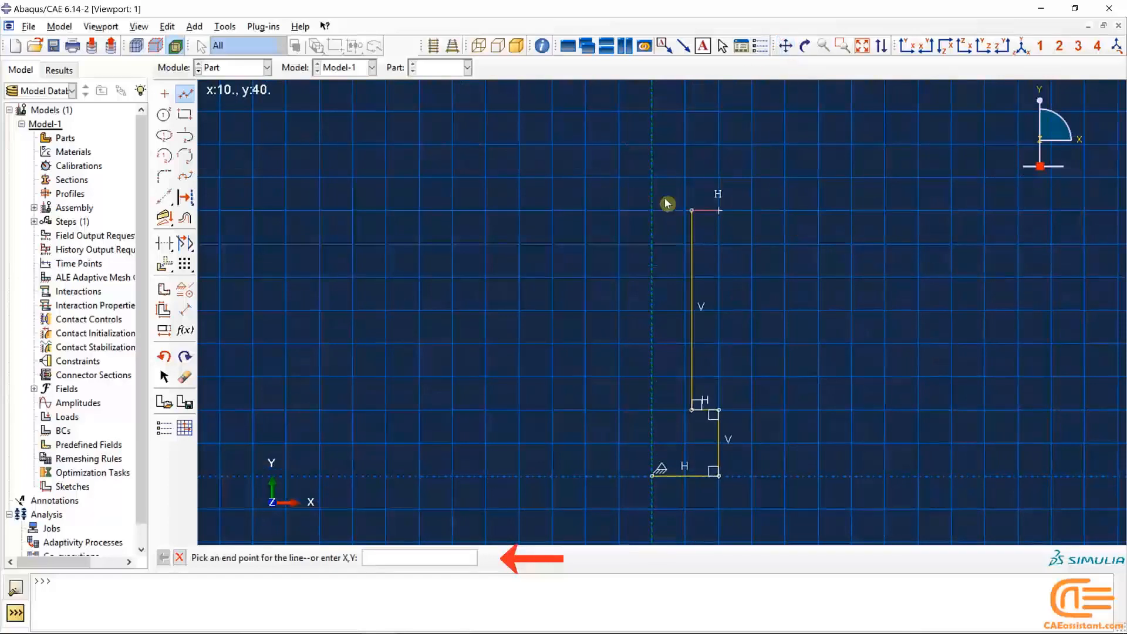
type("10,40")
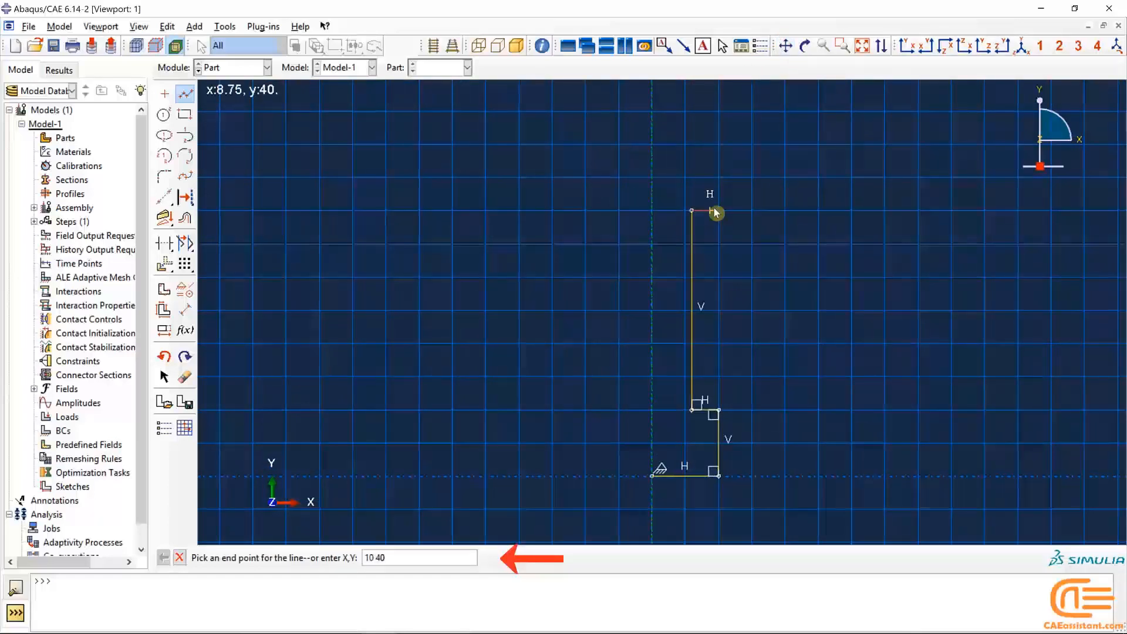
key("Return")
type("10,50")
key("Return")
type("0,50")
key("Return")
type("0,0")
key("Return")
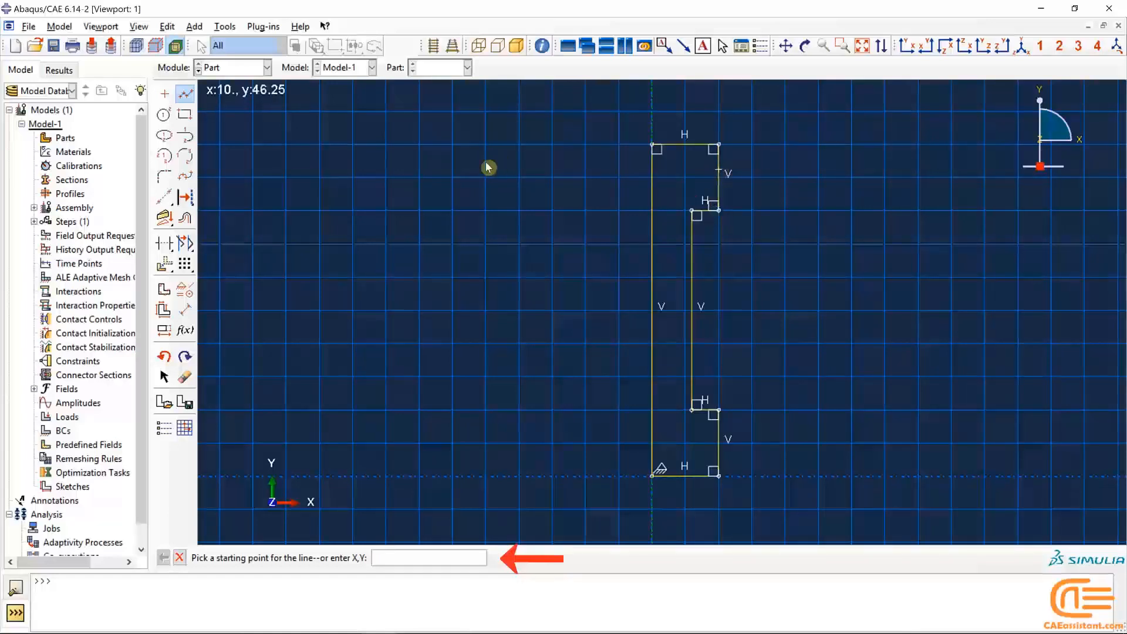
Finish the section sketch and revolve it 360 degrees into the solid pin
left_click(185, 94)
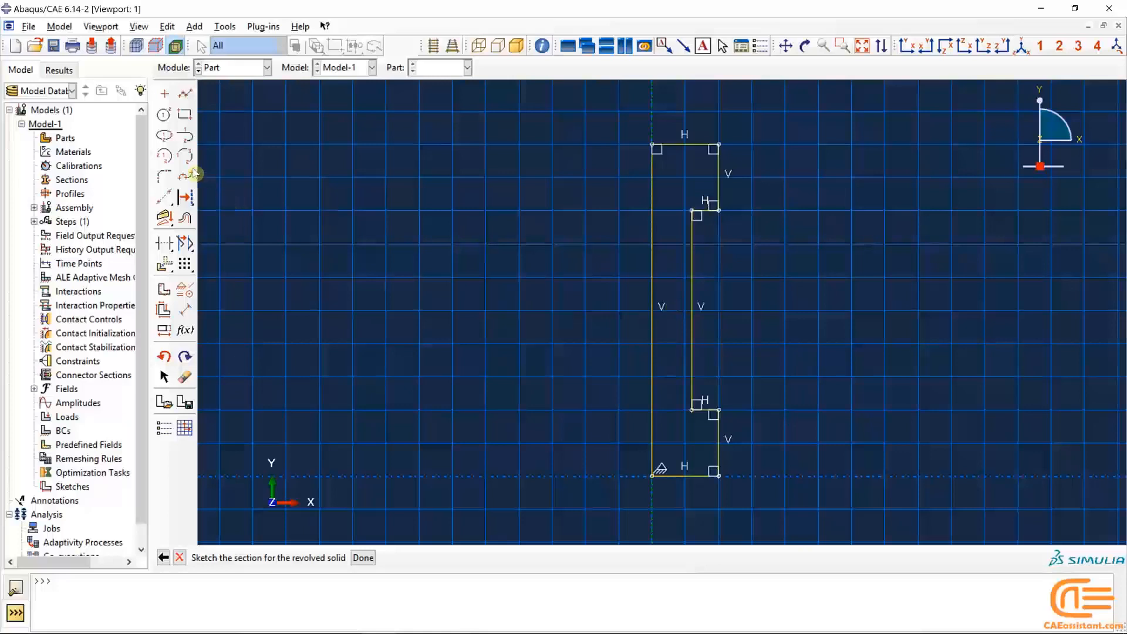
left_click(368, 557)
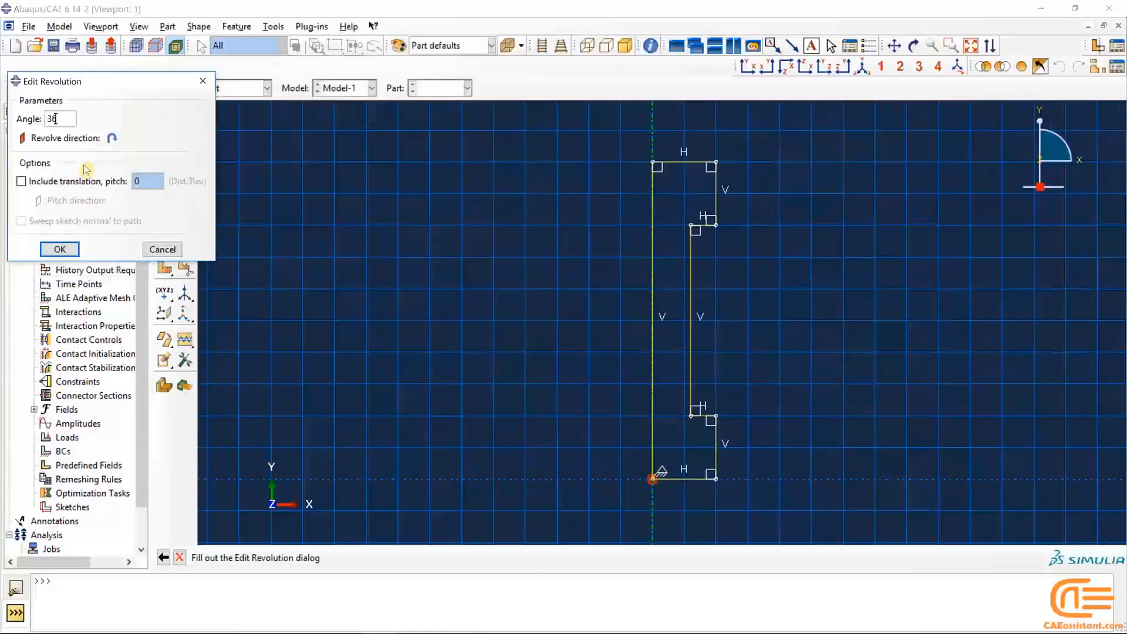
key("Return")
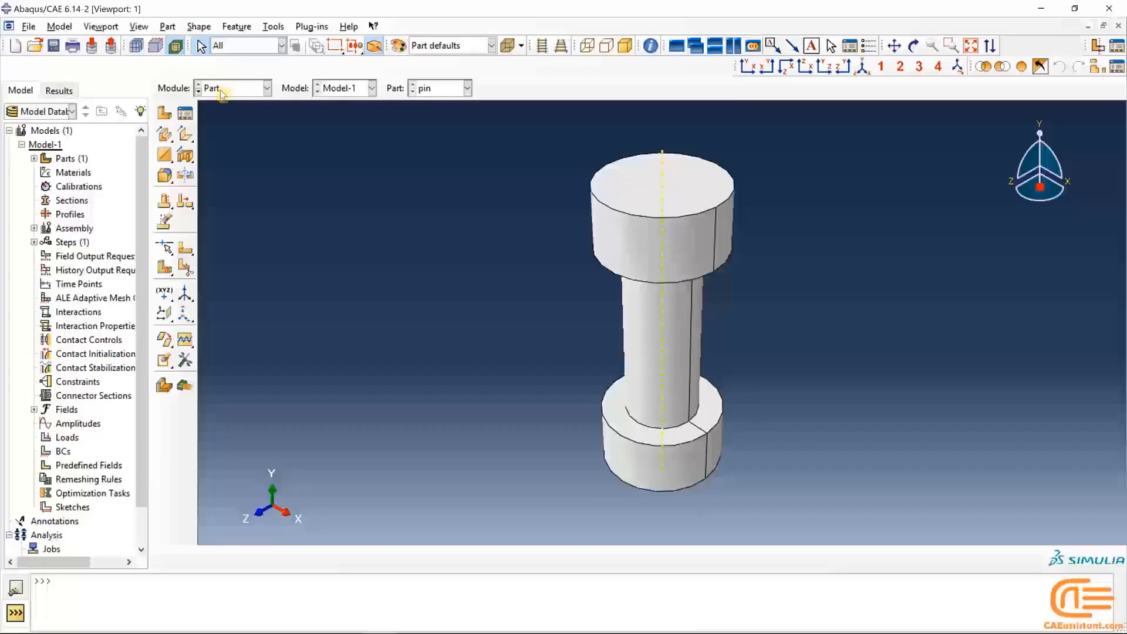
Create a second 3D deformable part named nut as a solid extrusion
left_click(165, 116)
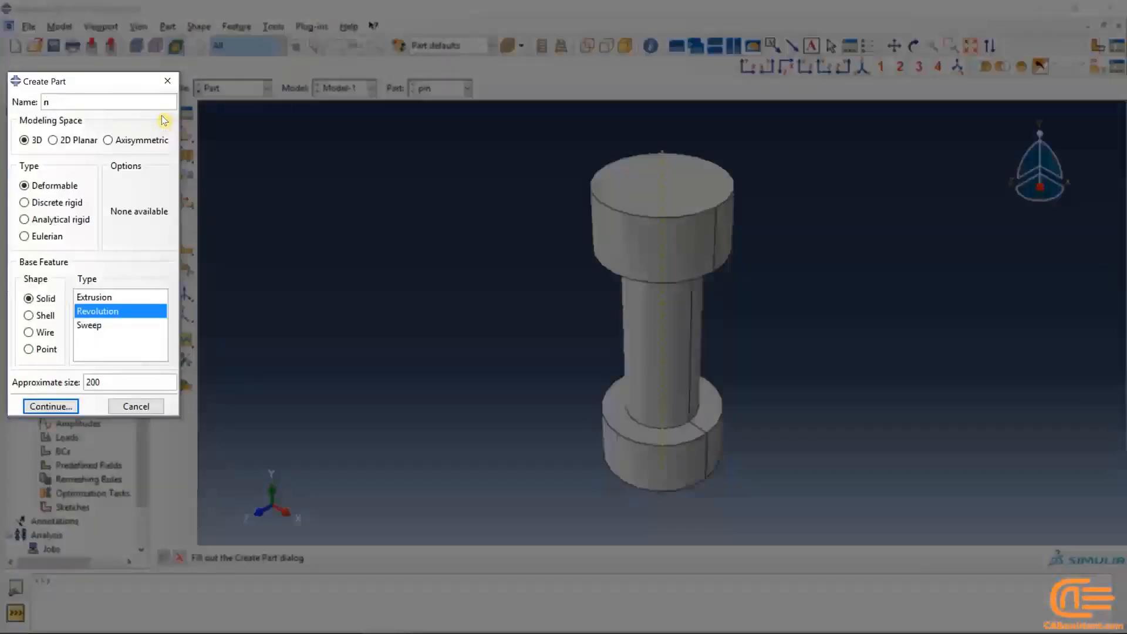
type("nut")
left_click(106, 297)
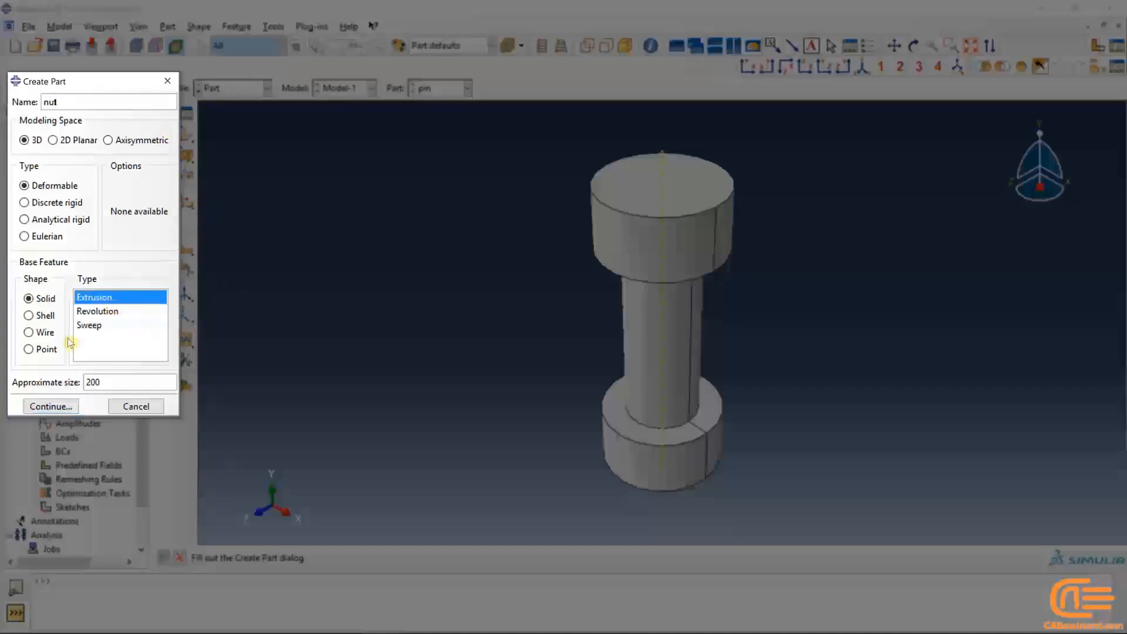
left_click(35, 405)
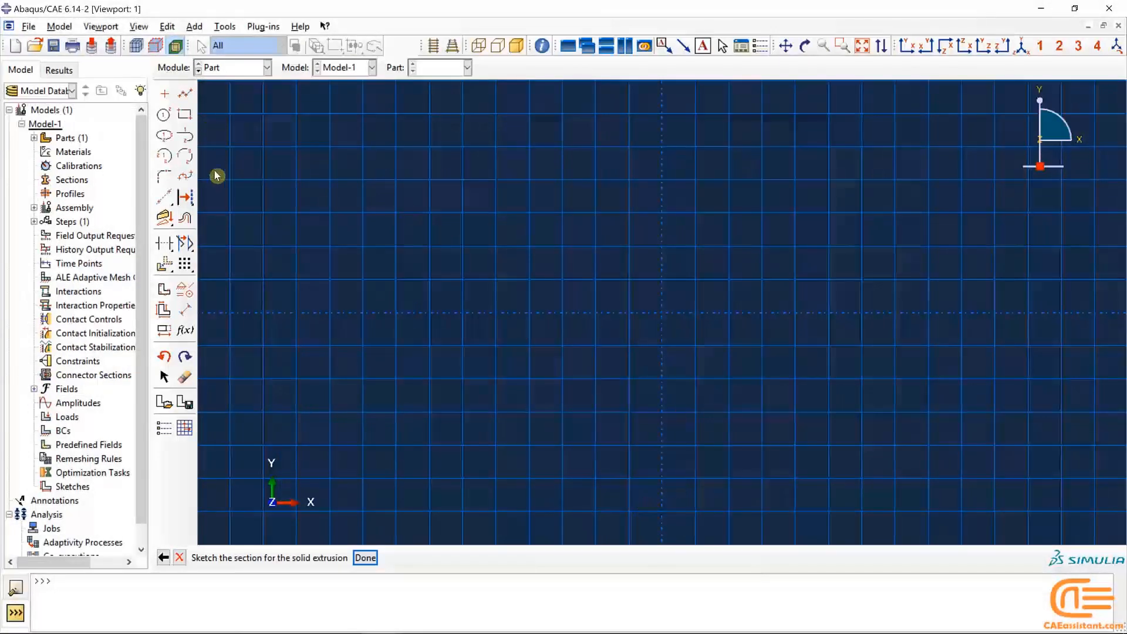
Sketch an open three-sided outline with connected lines through (0,0), (20,0), (20,30) and (0,30)
left_click(185, 94)
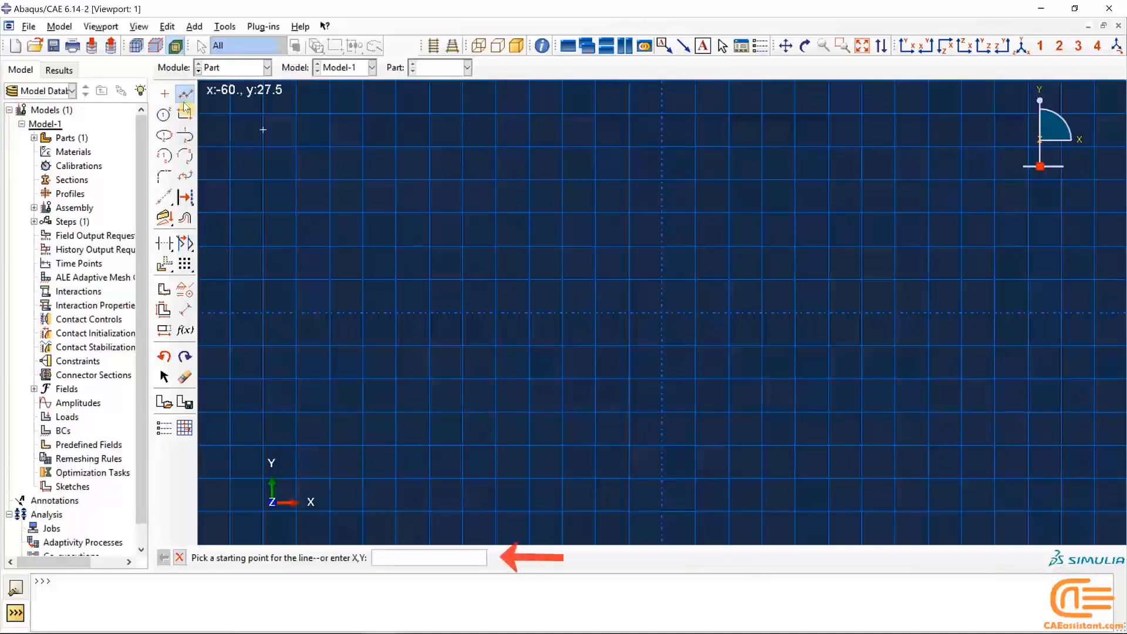
type("0,0")
key("Return")
type("20,0")
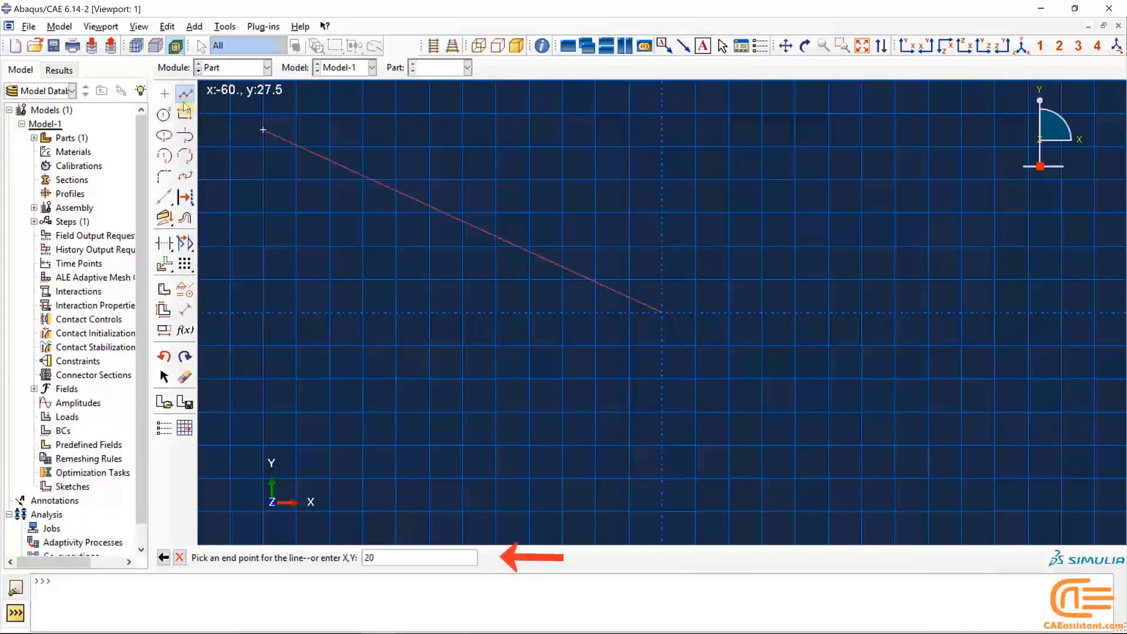
key("Return")
type("20")
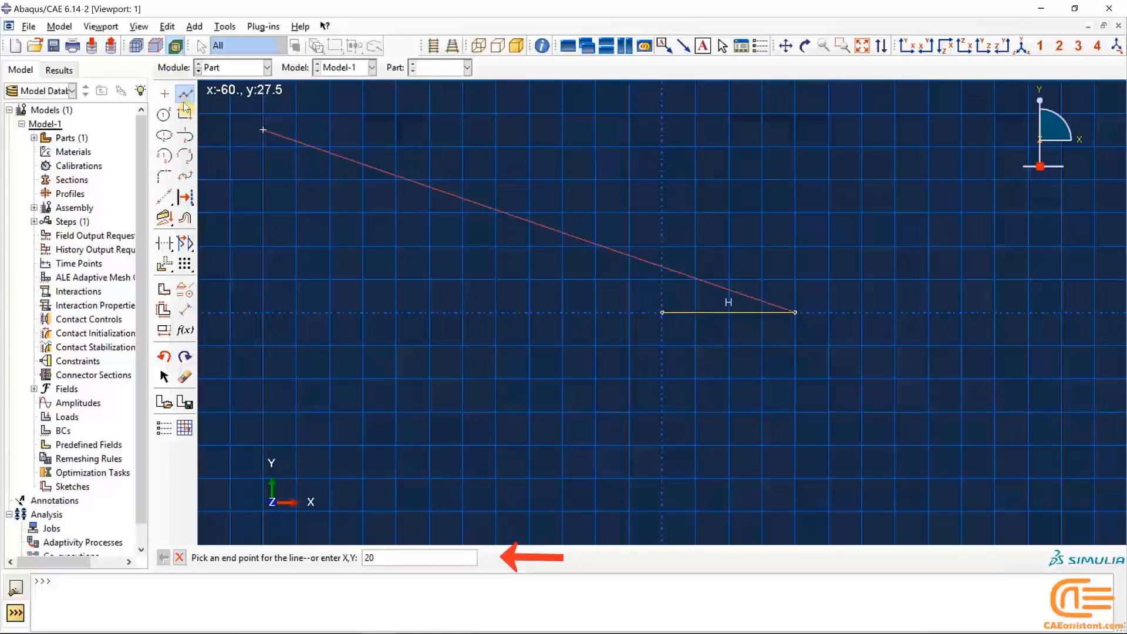
type(",30")
key("Return")
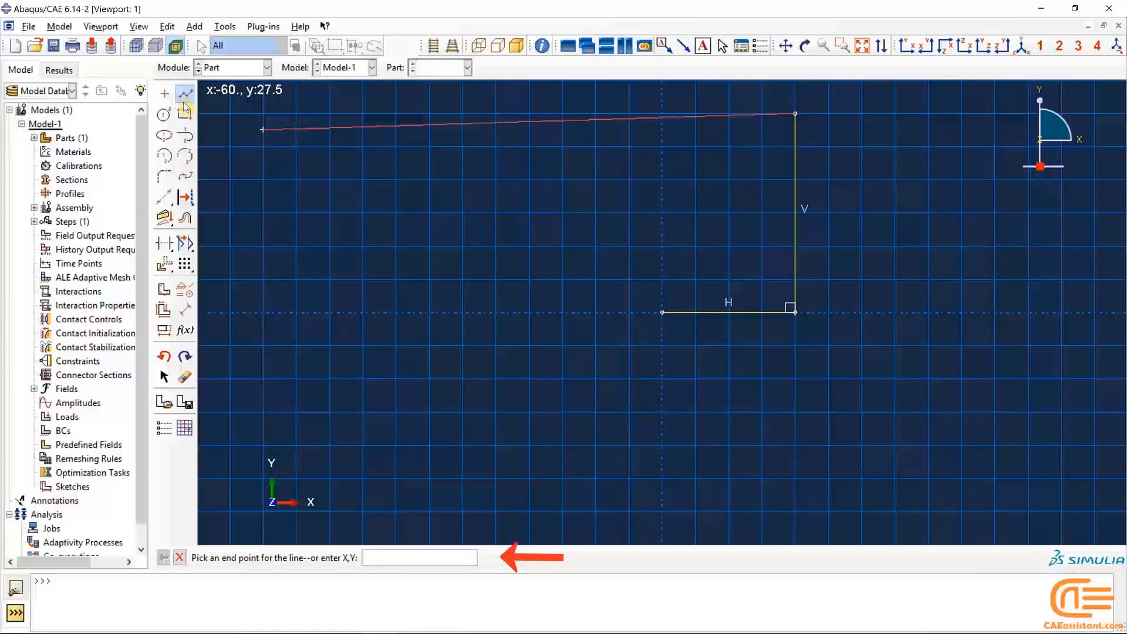
type("0,30")
key("Return")
key("Escape")
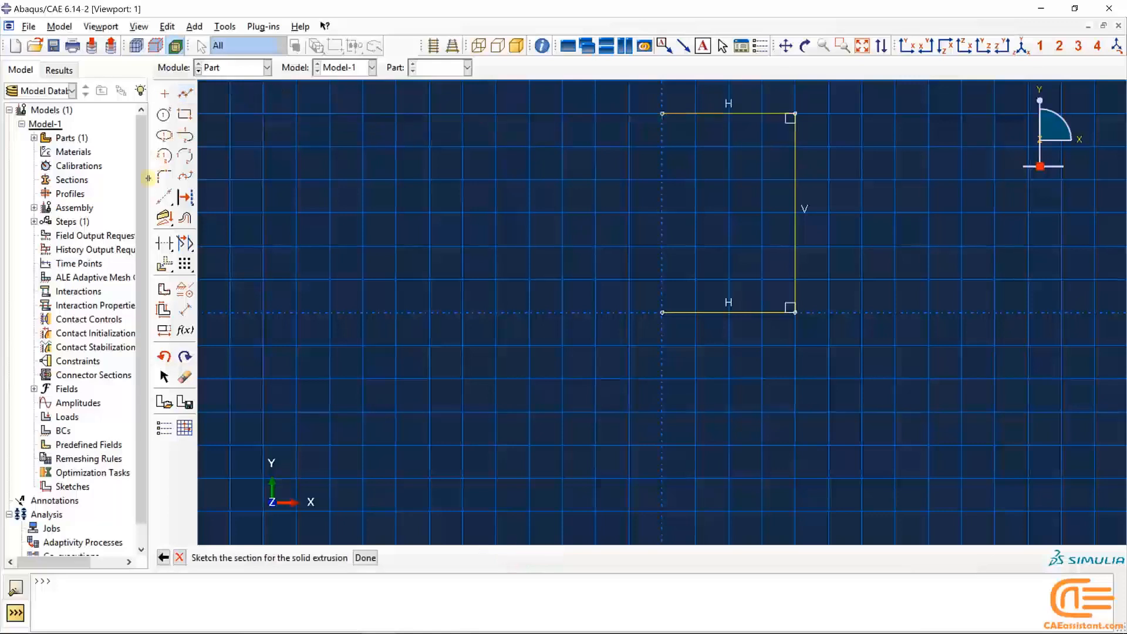
Close the outline with a semicircular arc centred at (0,15), running from (0,30) to (0,0)
left_click(171, 157)
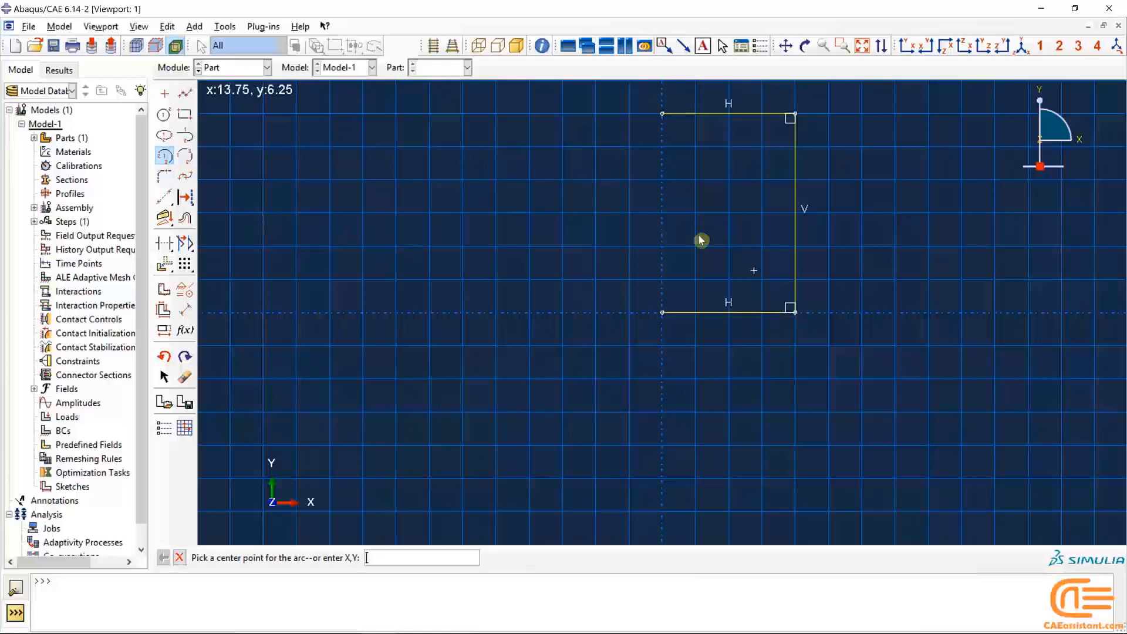
left_click(667, 215)
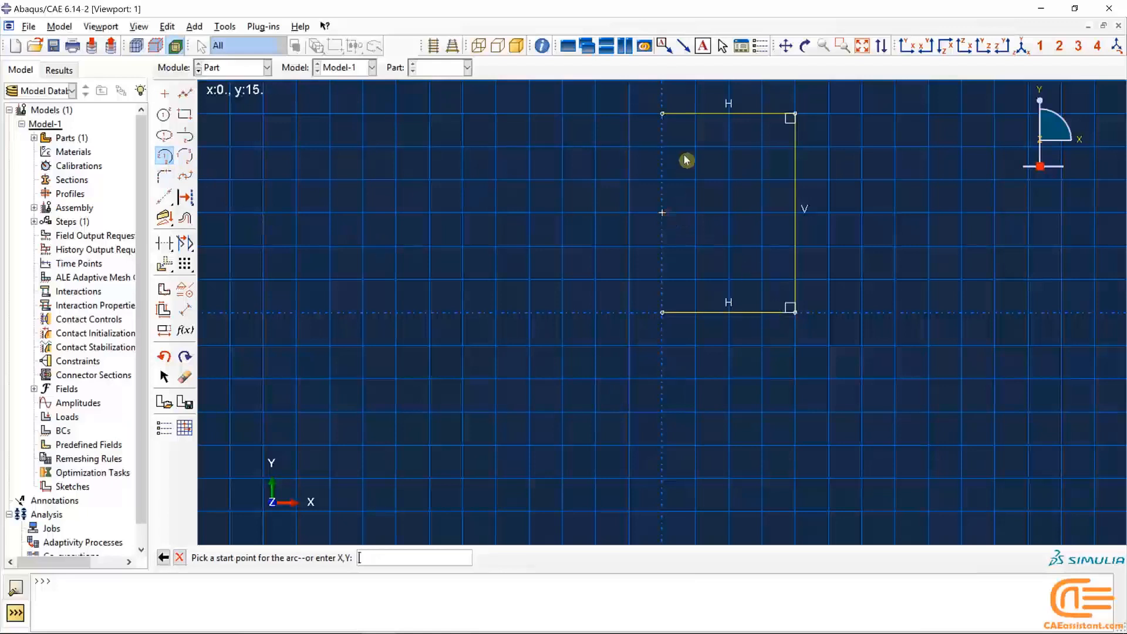
left_click(663, 115)
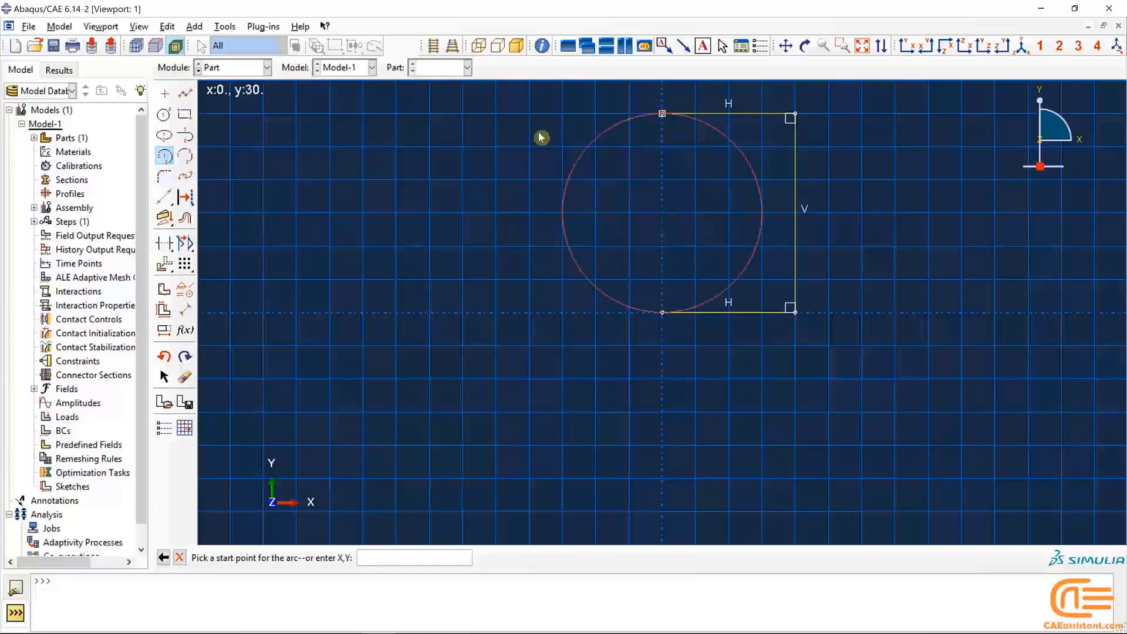
left_click(663, 313)
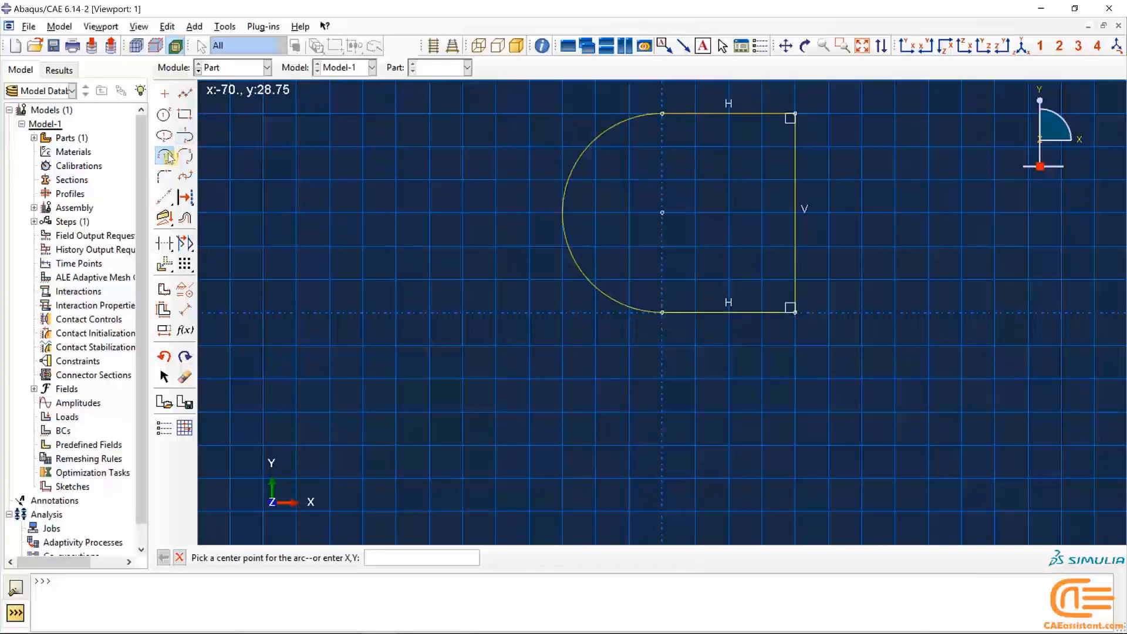
Add a circle centred at (0,15) through (6,15) to the nut sketch and extrude the section into a solid
left_click(164, 115)
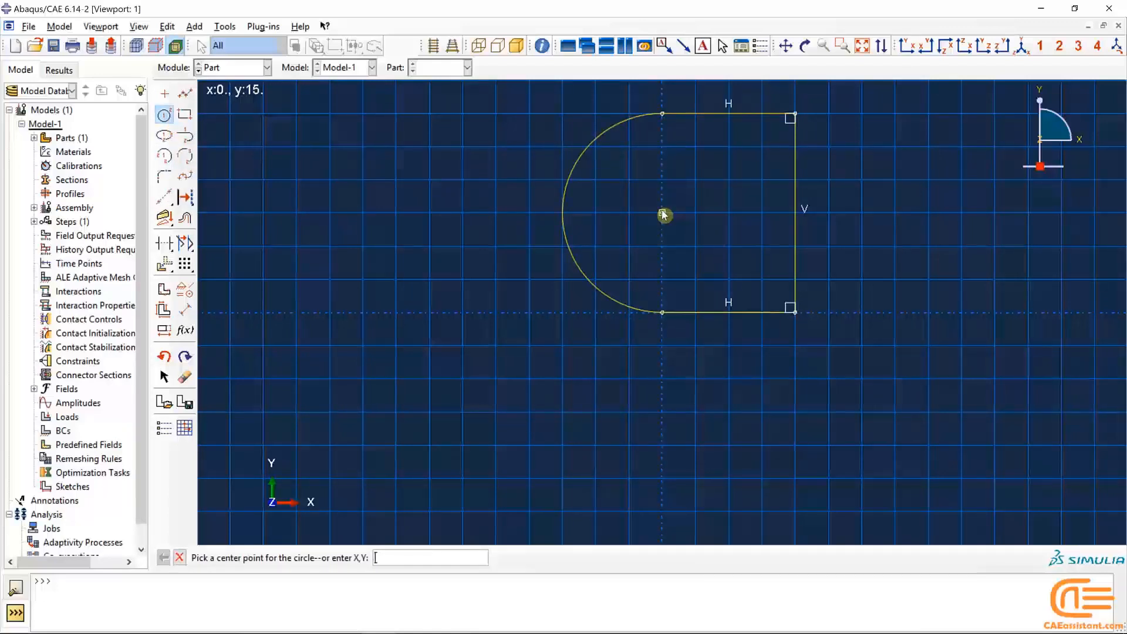
left_click(662, 213)
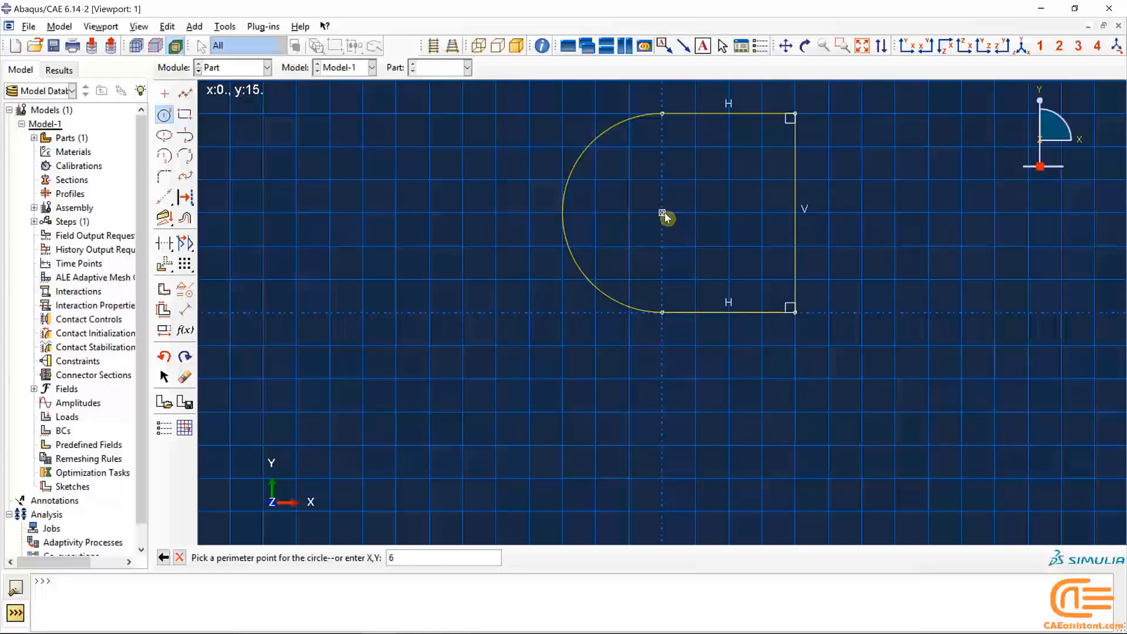
type(",15")
key("Return")
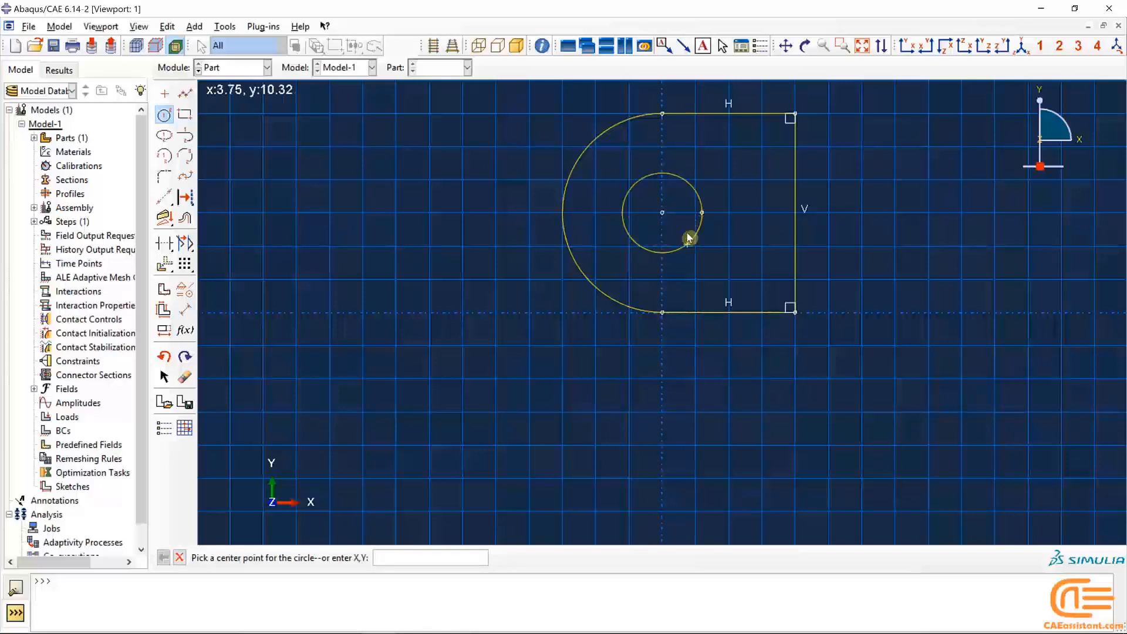
left_click(167, 118)
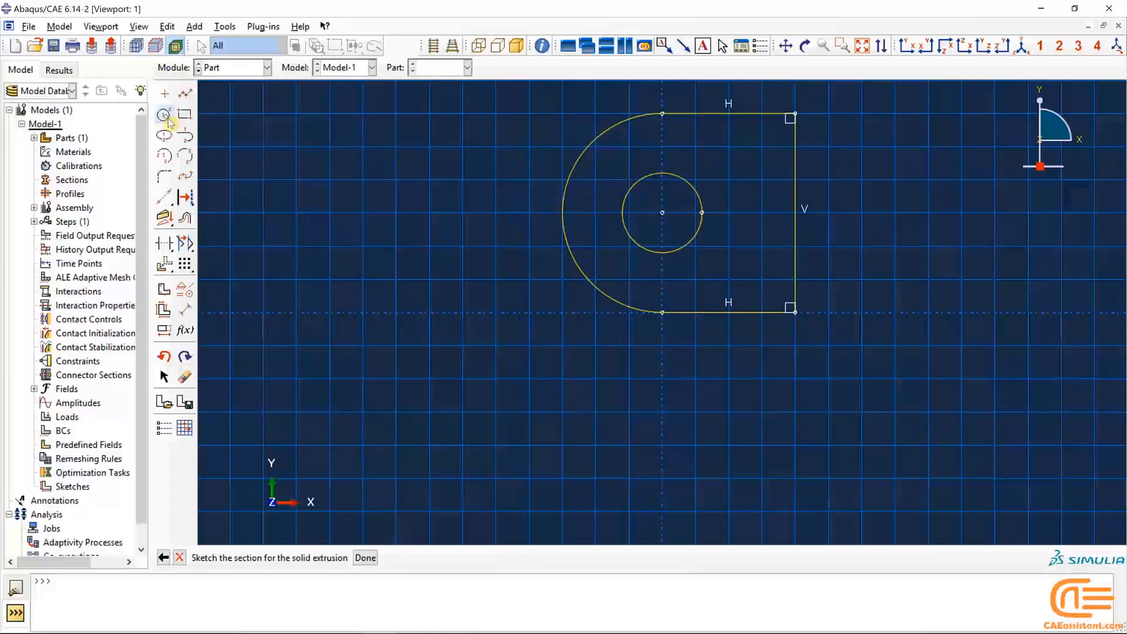
left_click(365, 557)
key("Return")
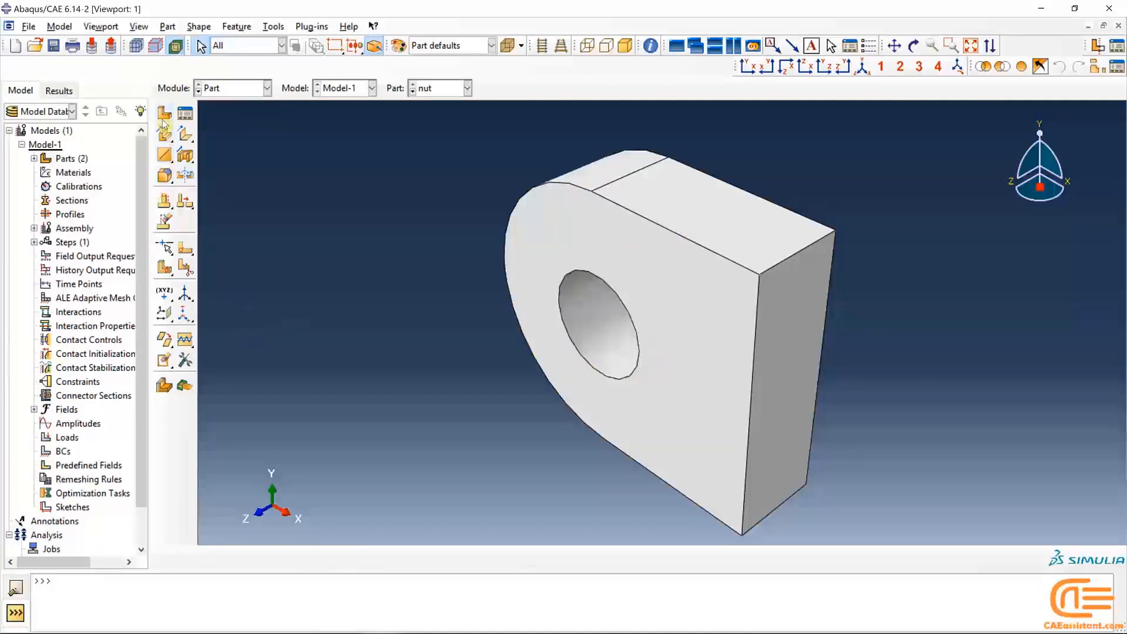
Copy the nut part to a new part named nut-up
left_click(183, 116)
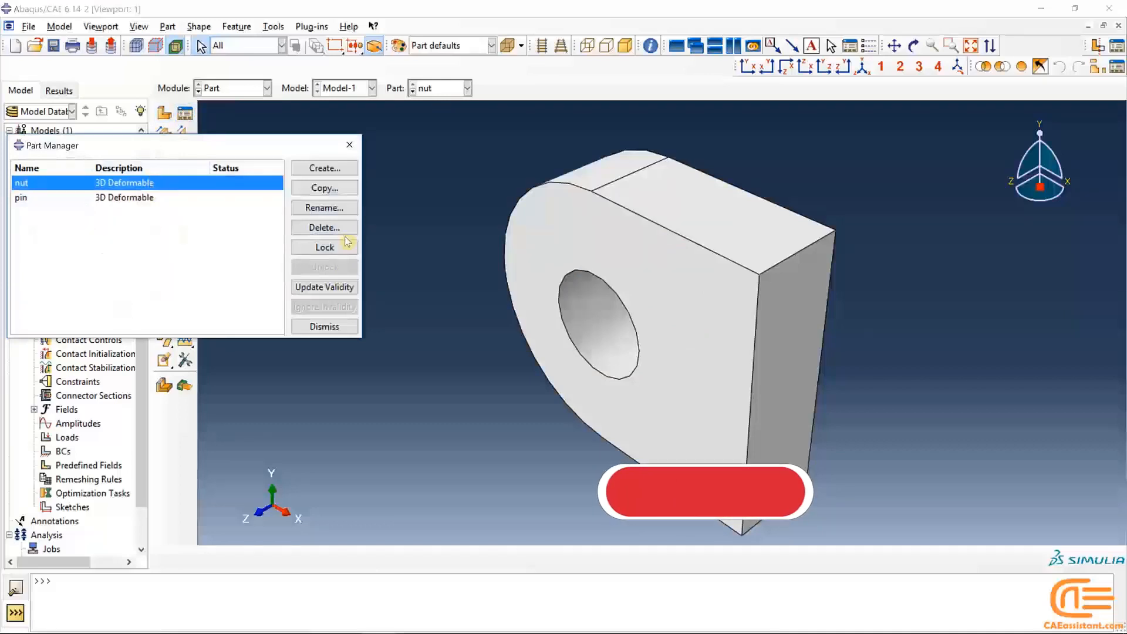
left_click(340, 189)
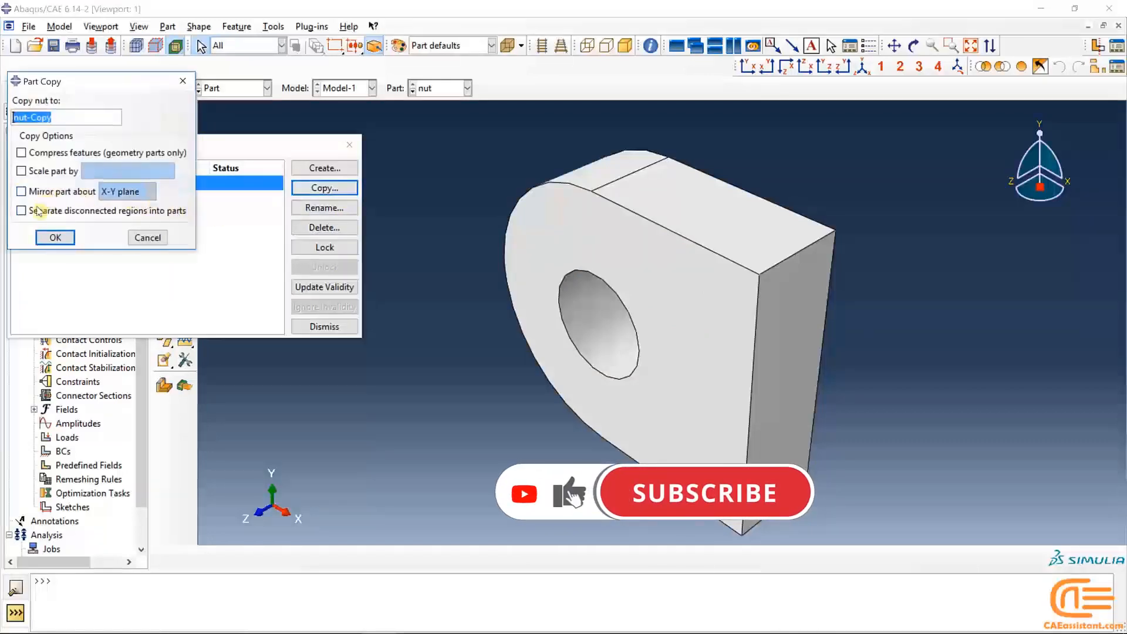
left_click(88, 117)
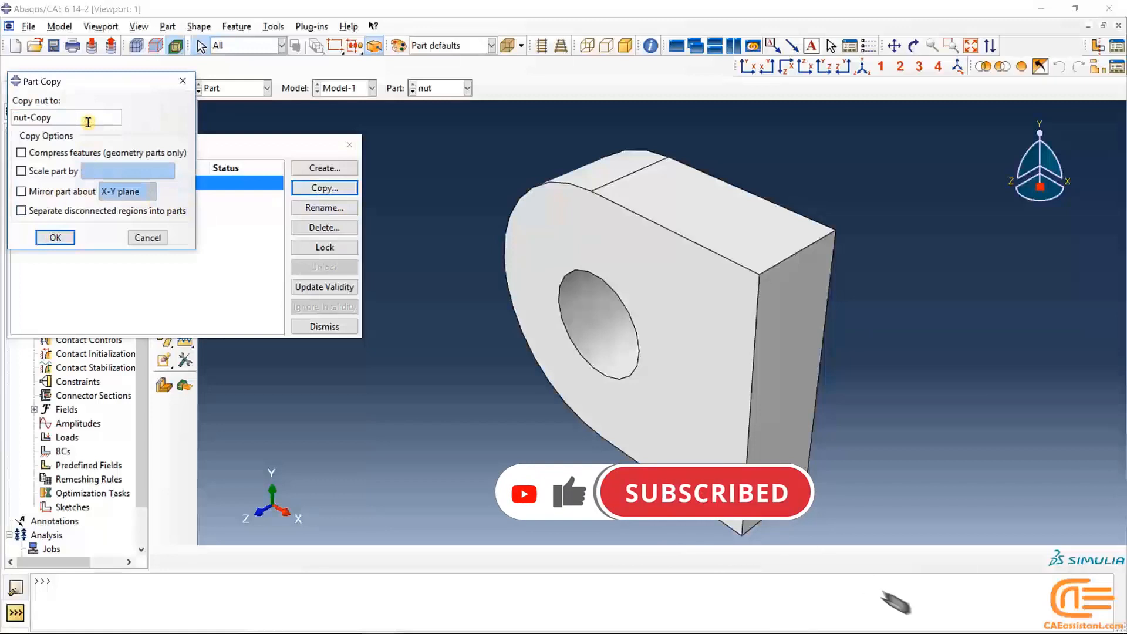
key("BackSpace")
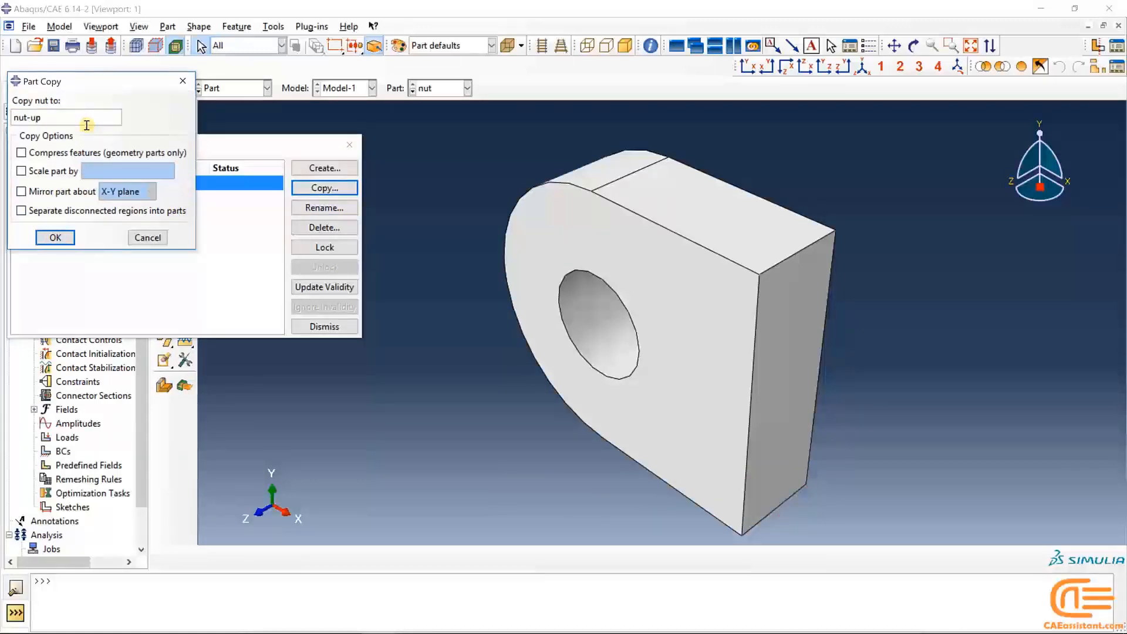
key("Return")
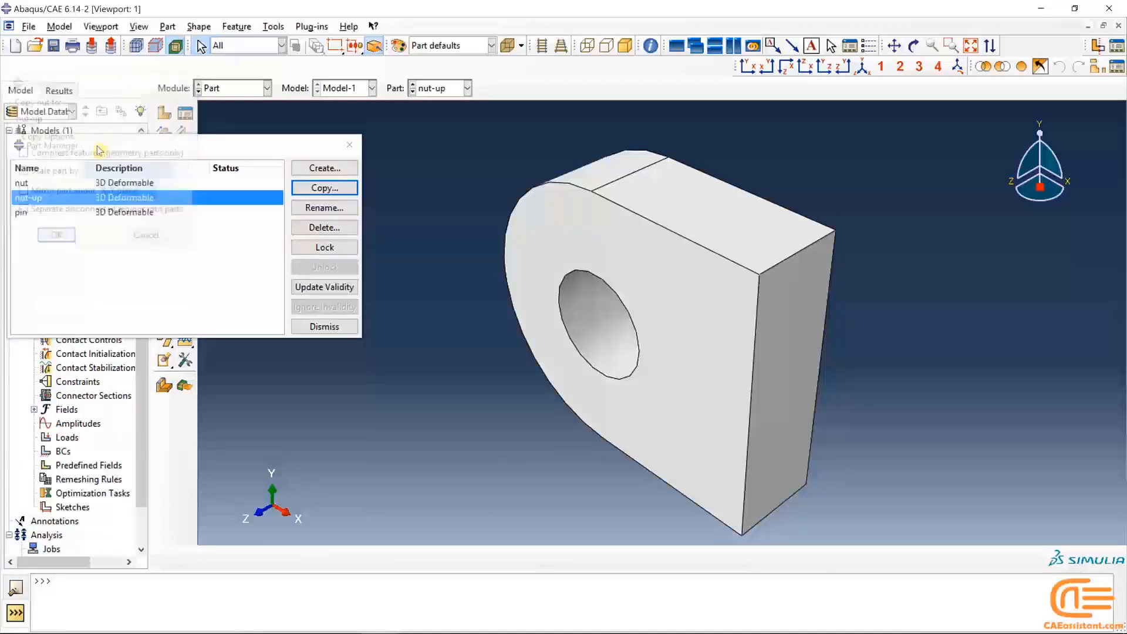
Copy the nut-up part to a new part named nut-bottom and close the part manager
left_click(314, 188)
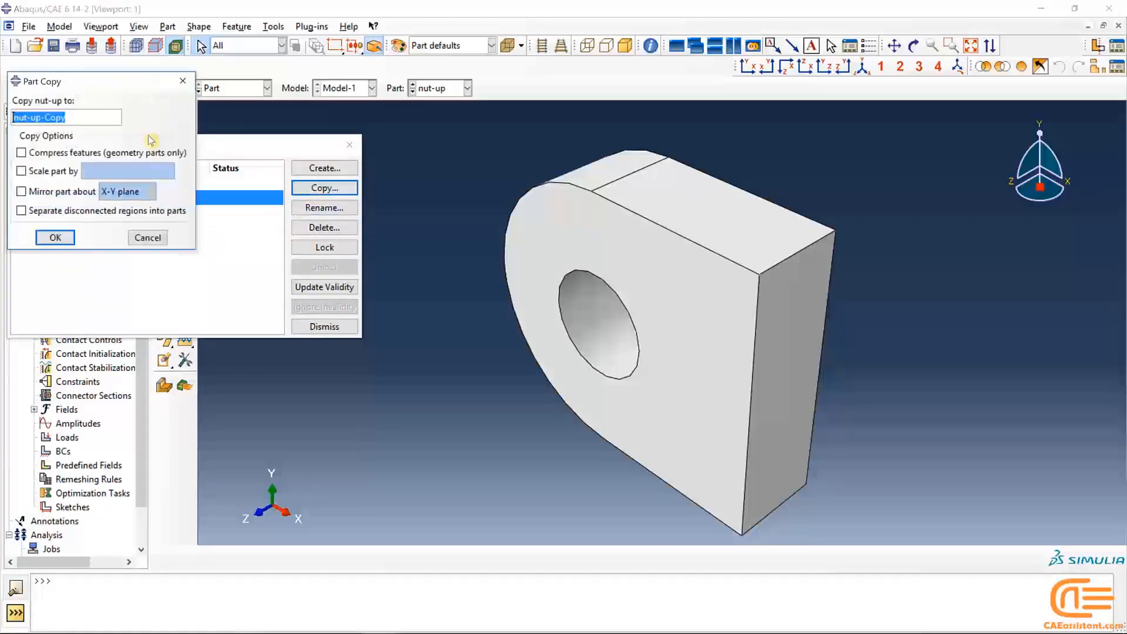
left_click(102, 120)
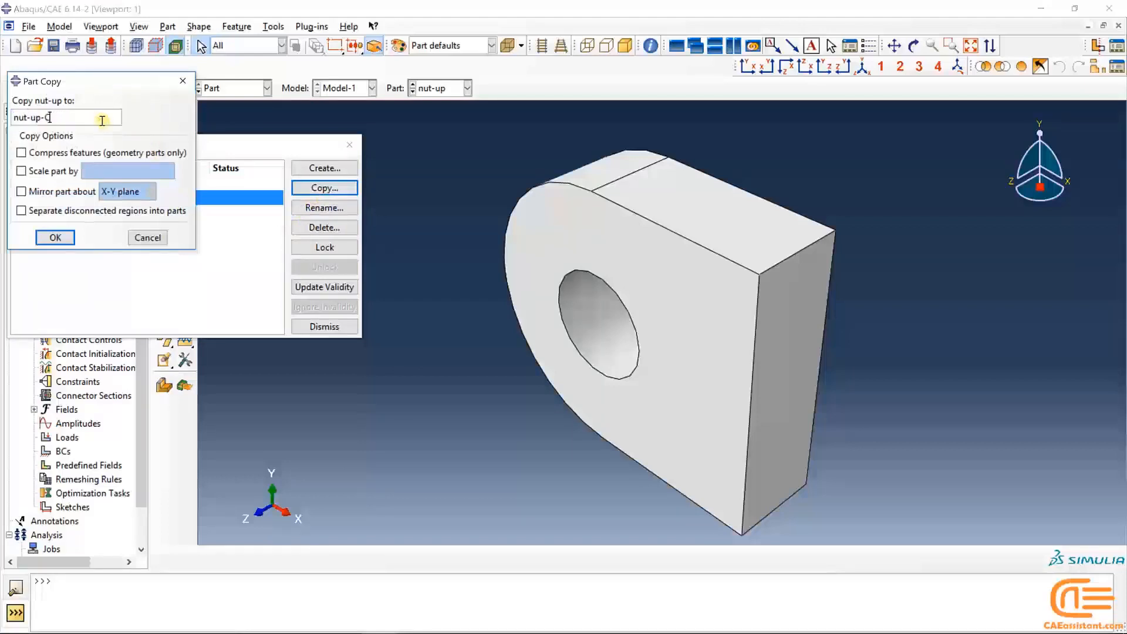
key("BackSpace")
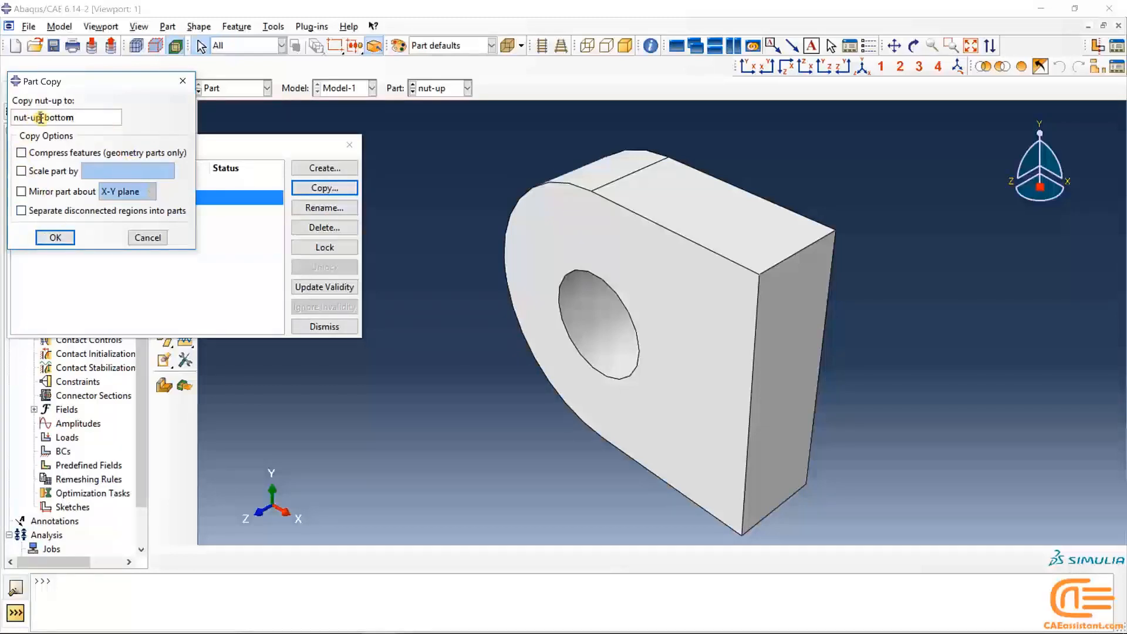
key("BackSpace")
key("BackSpace")
key("BackSpace")
key("Return")
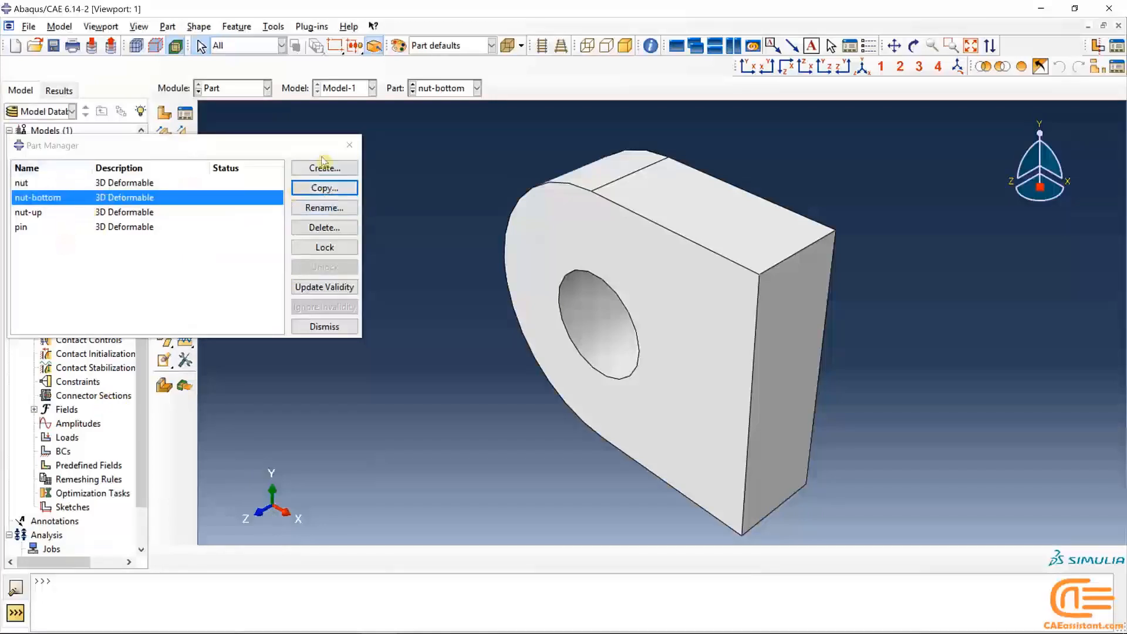
left_click(350, 145)
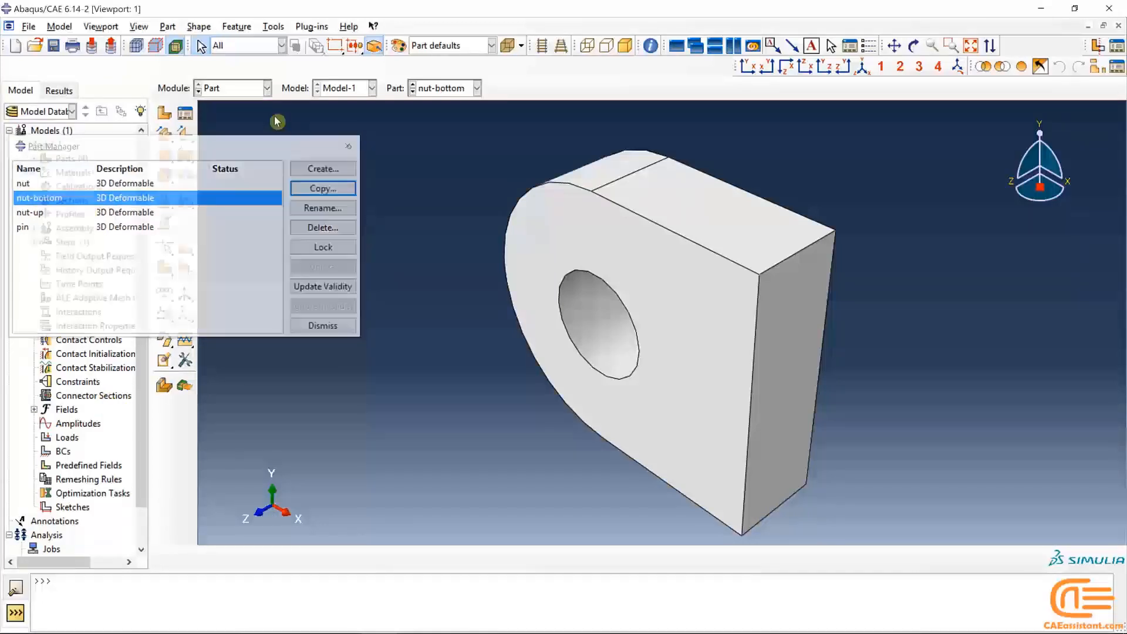
Switch to the Property module and start a material named steel with a mass density of 7800
left_click(234, 93)
left_click(229, 116)
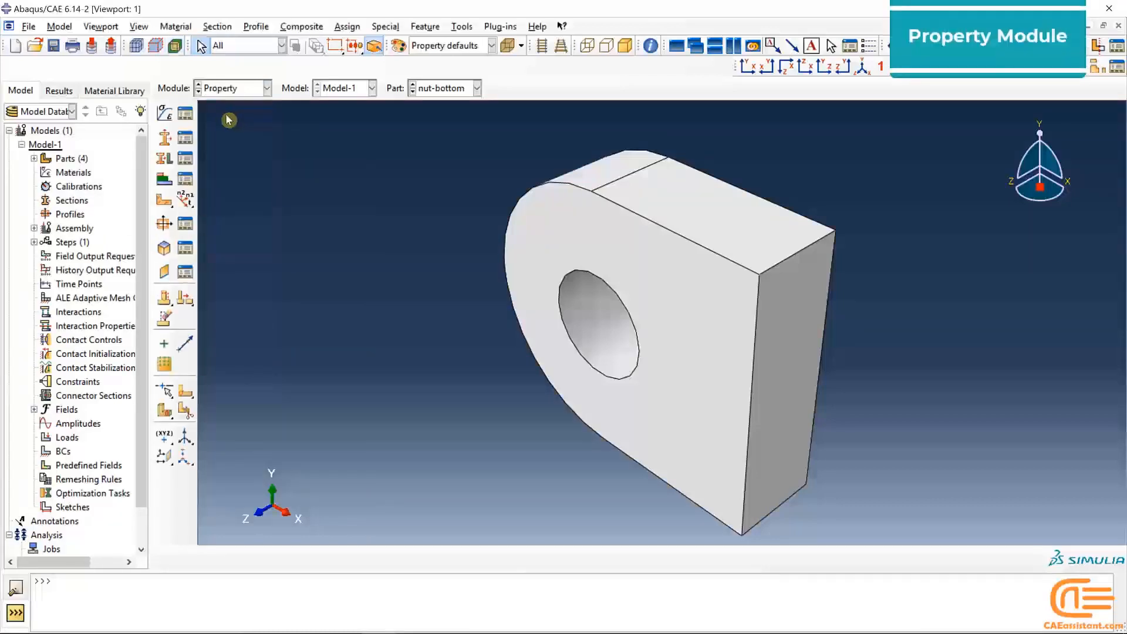
left_click(164, 114)
type("st")
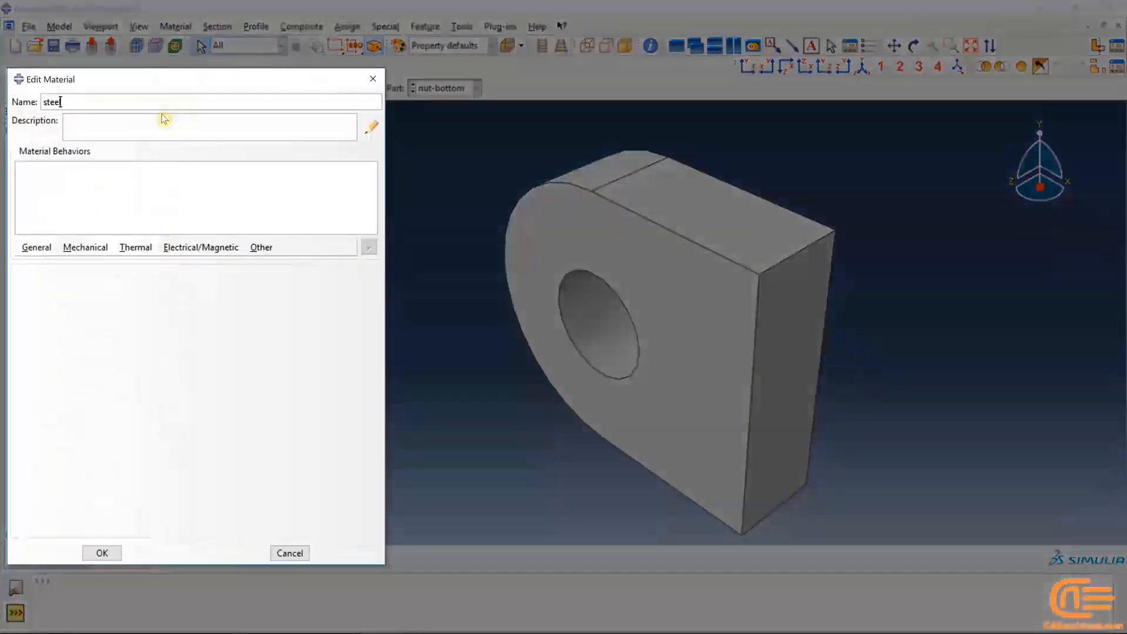
type("eel")
left_click(41, 252)
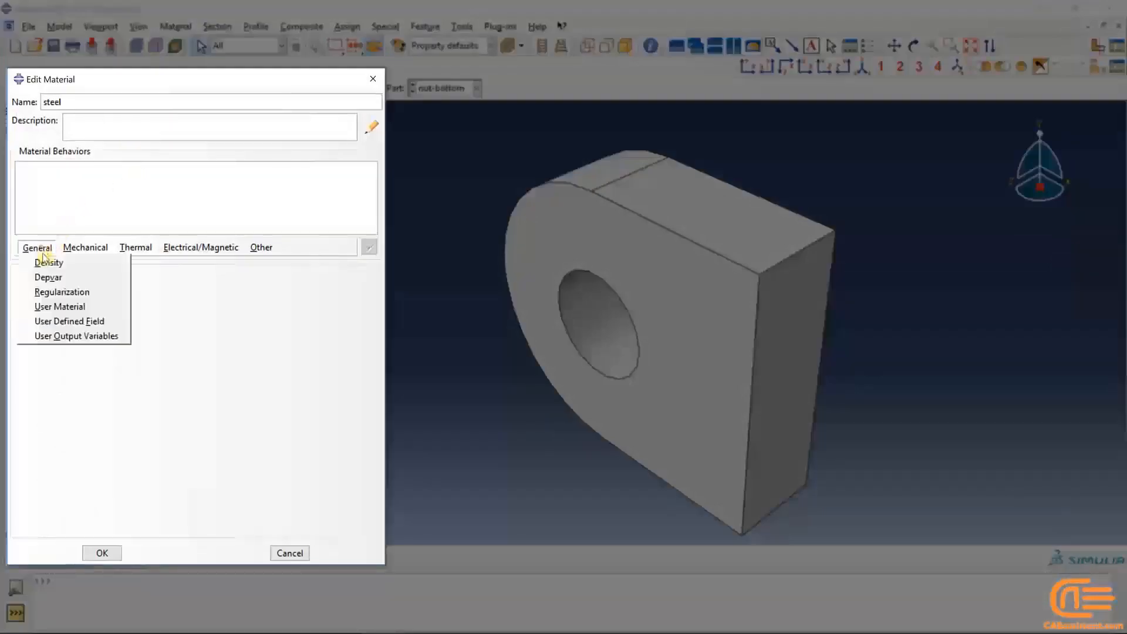
left_click(50, 263)
left_click(83, 392)
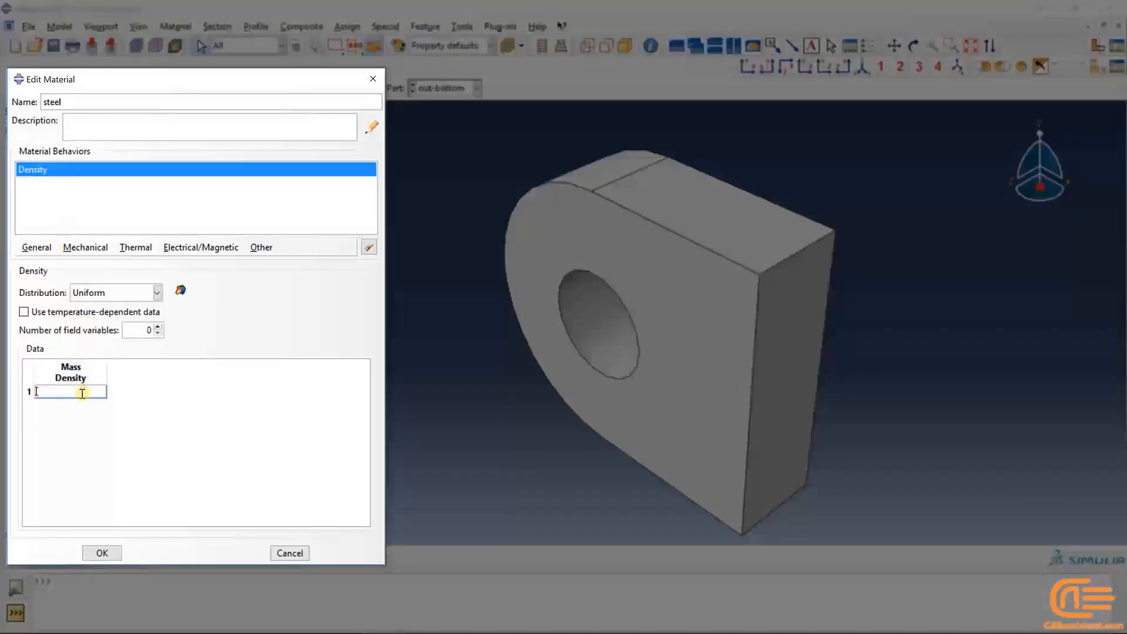
type("7800")
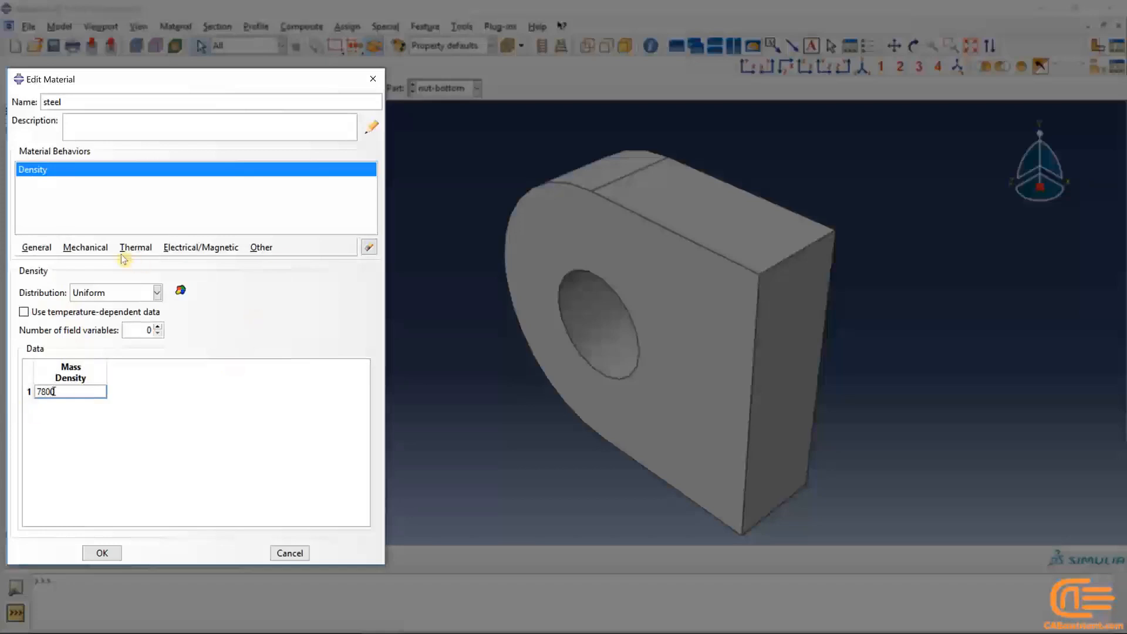
Give steel isotropic elasticity with Young's modulus 125e9 and Poisson's ratio 0.3, and save the material
left_click(85, 247)
mouse_move(150, 262)
left_click(273, 267)
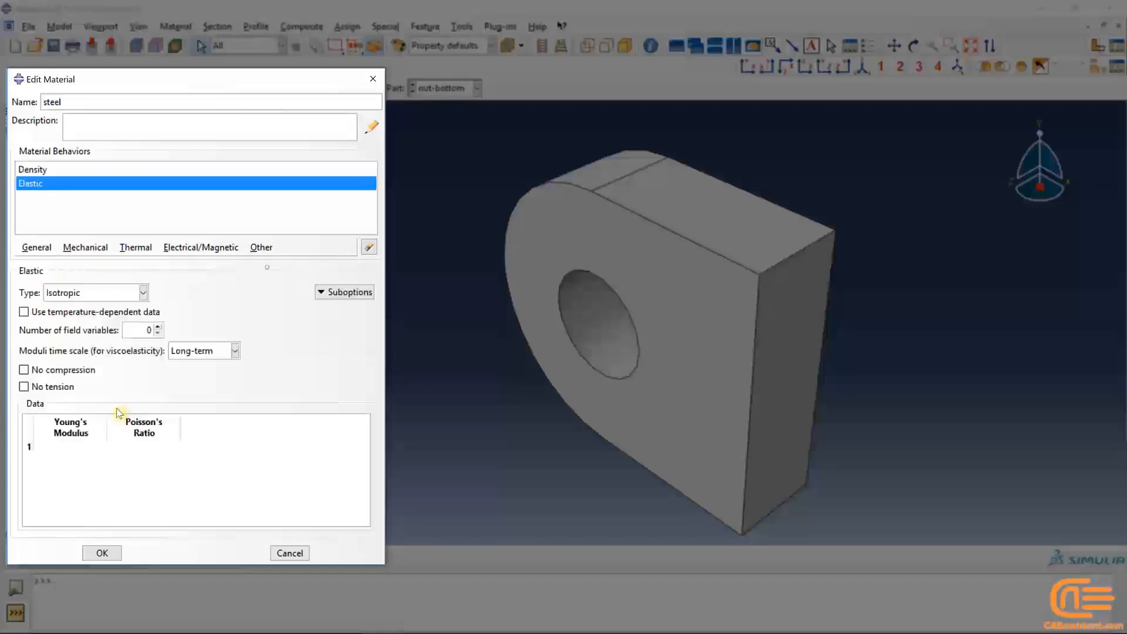
left_click(49, 444)
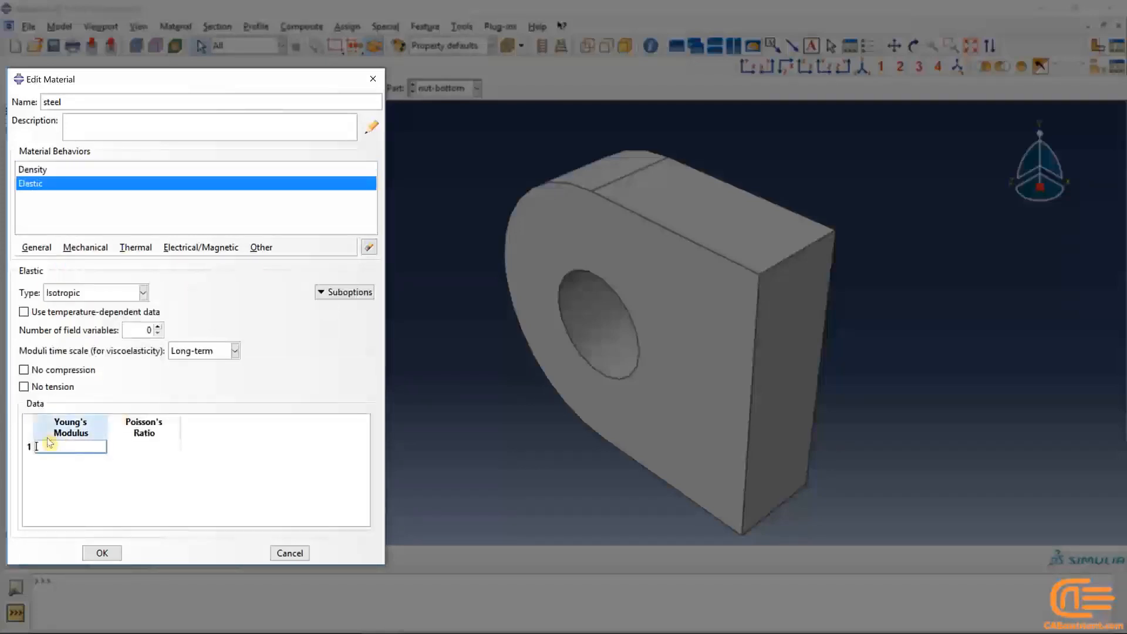
type("125e9")
left_click(135, 447)
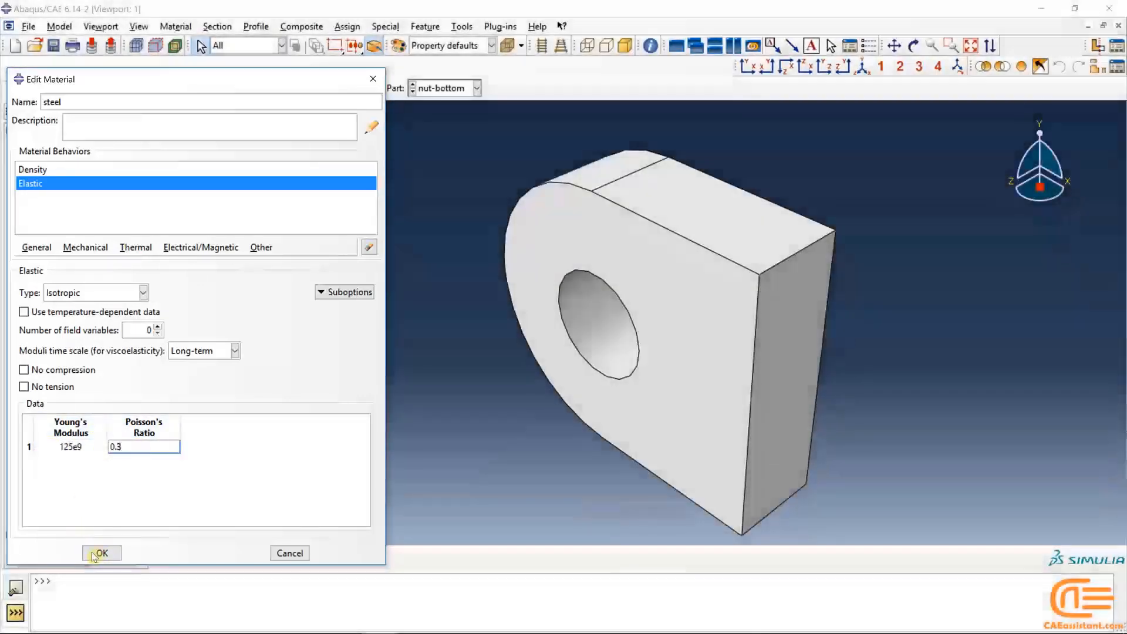
left_click(94, 553)
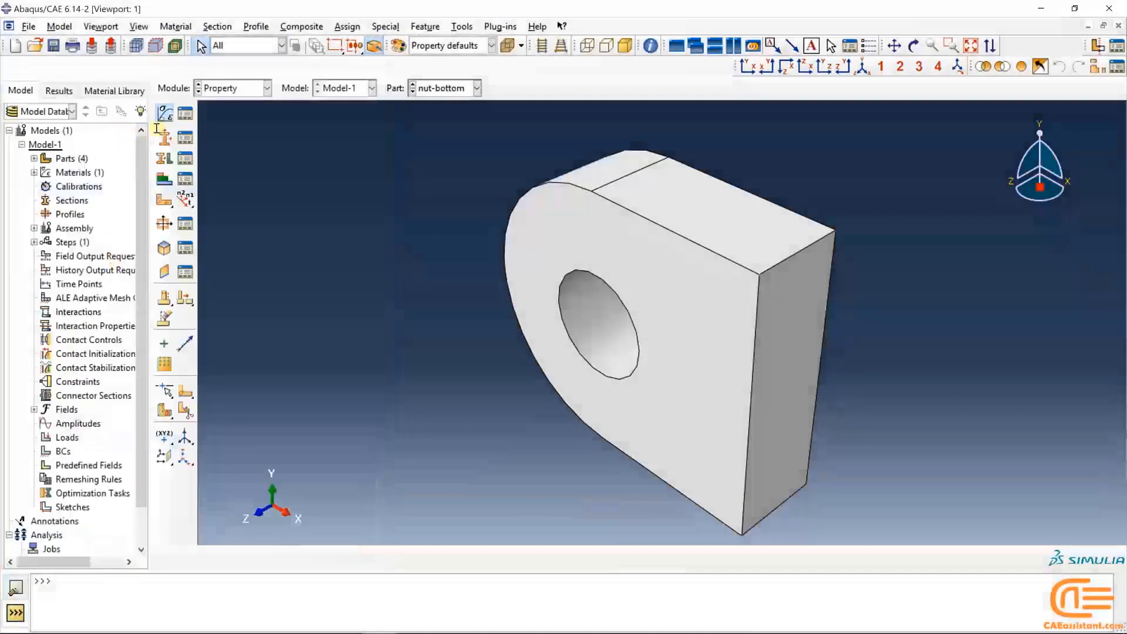
Start a second material named Aluminium with a mass density of 2700
left_click(164, 114)
type("A")
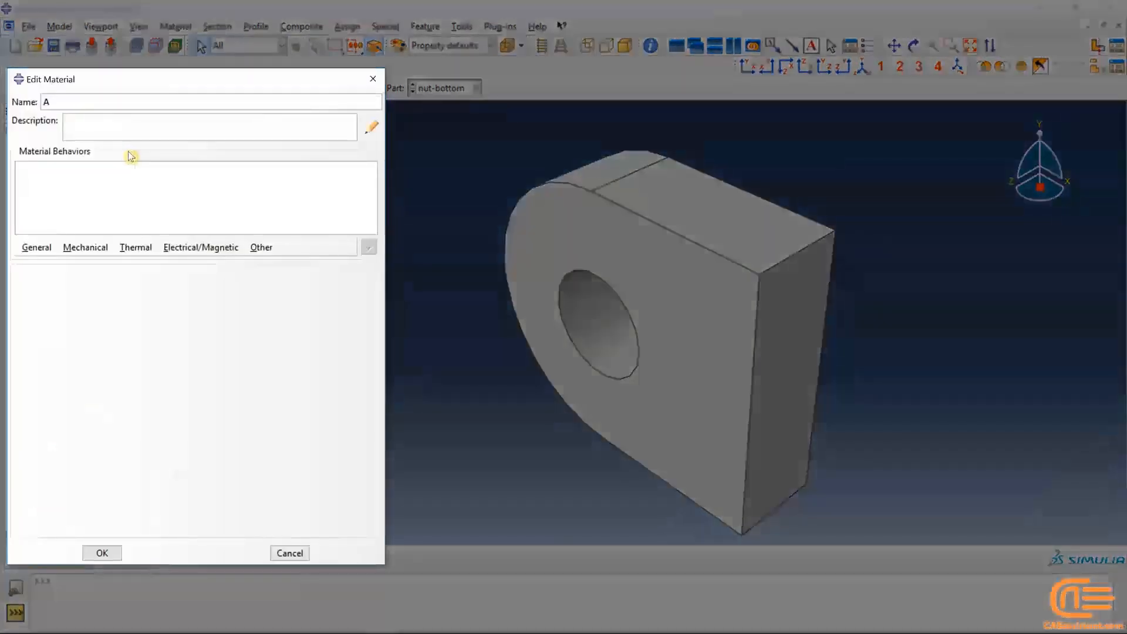
type("luminium")
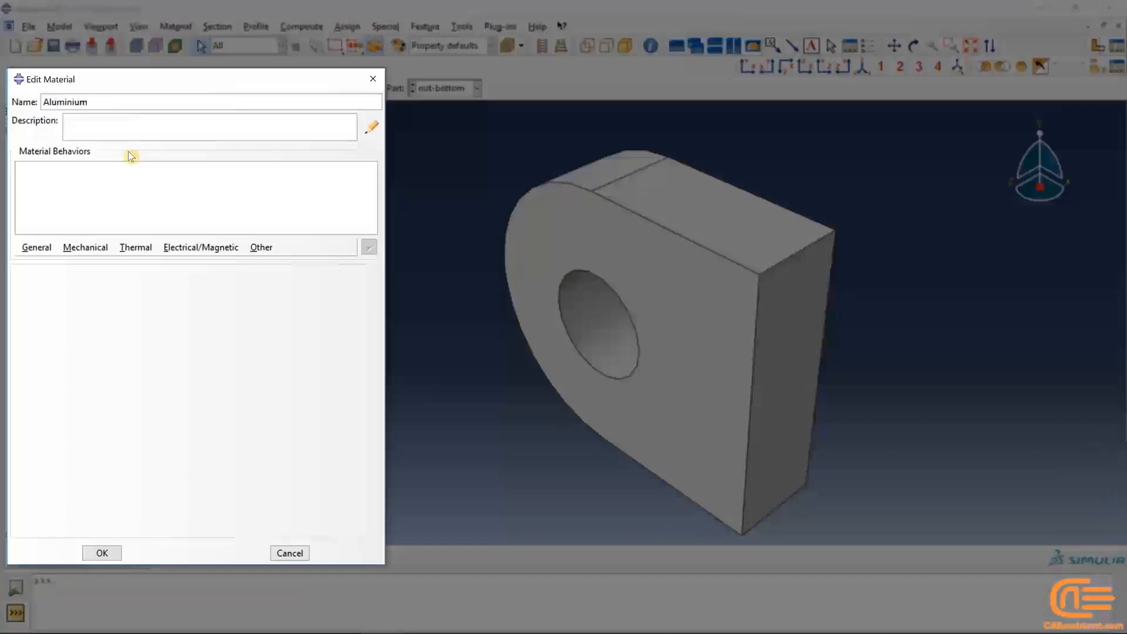
left_click(51, 247)
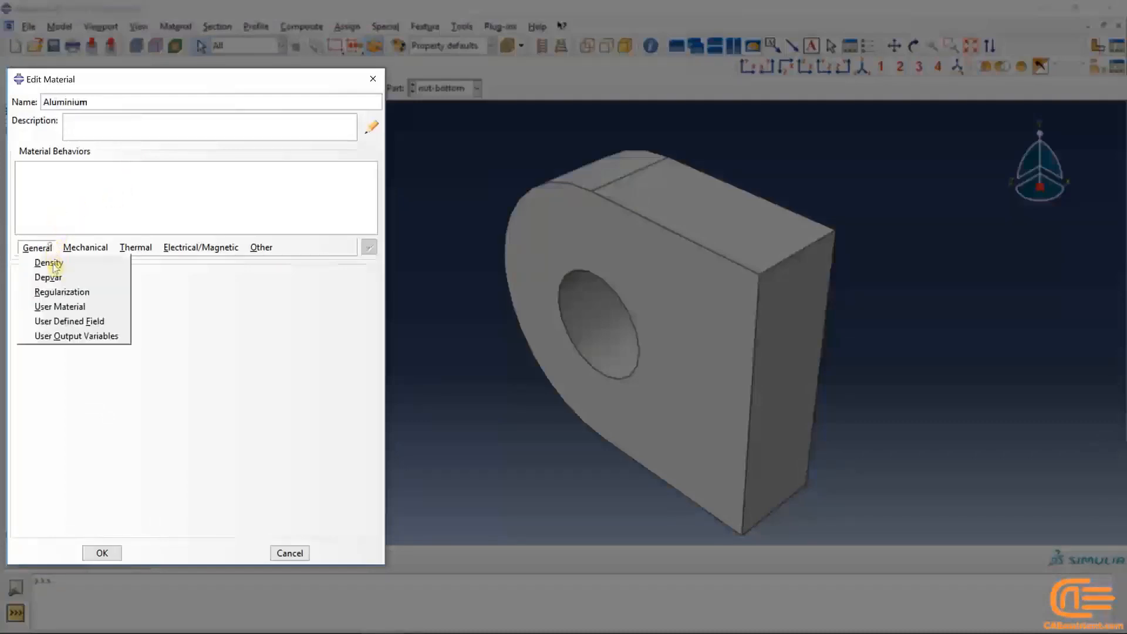
left_click(49, 263)
left_click(51, 392)
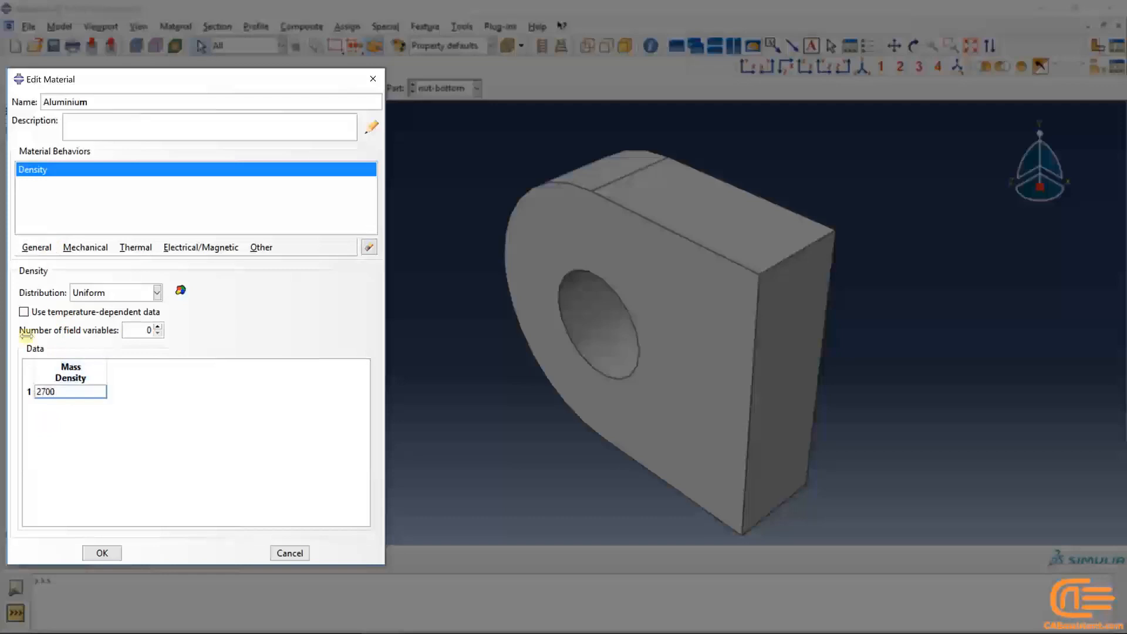
Give Aluminium isotropic elasticity with Young's modulus 70e9 and Poisson's ratio 0.33, and save the material
left_click(101, 248)
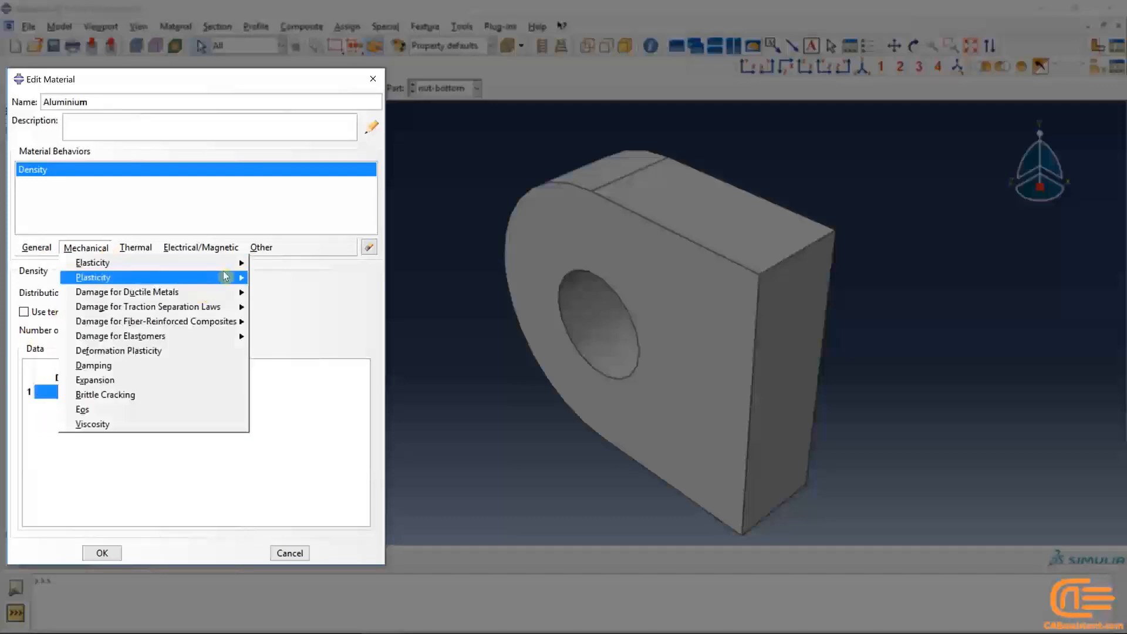
mouse_move(234, 263)
left_click(302, 262)
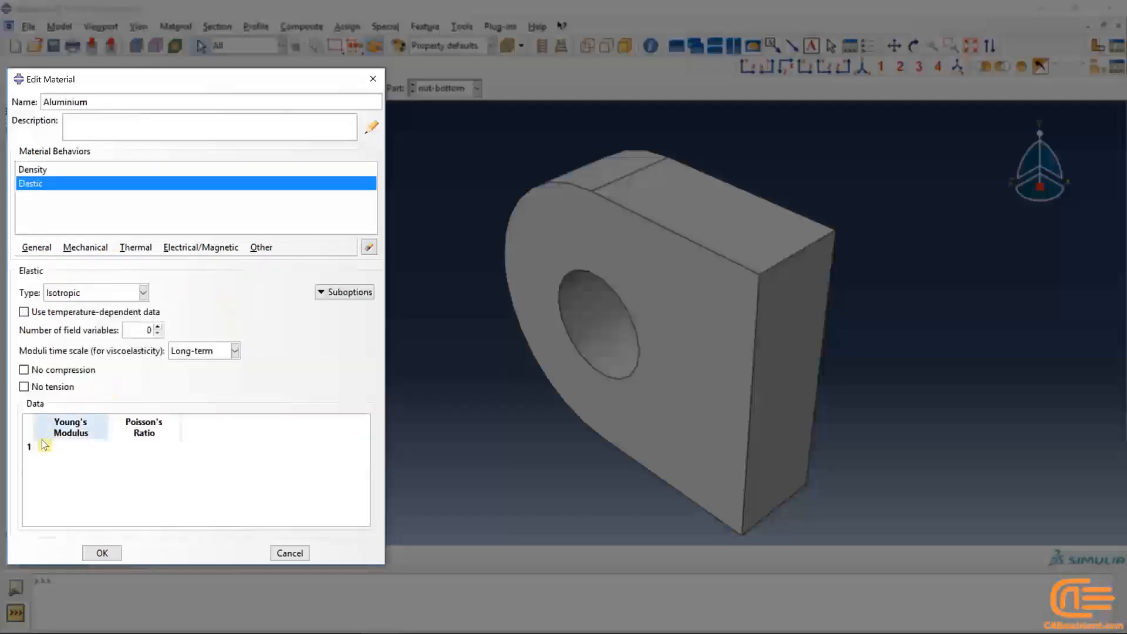
left_click(44, 446)
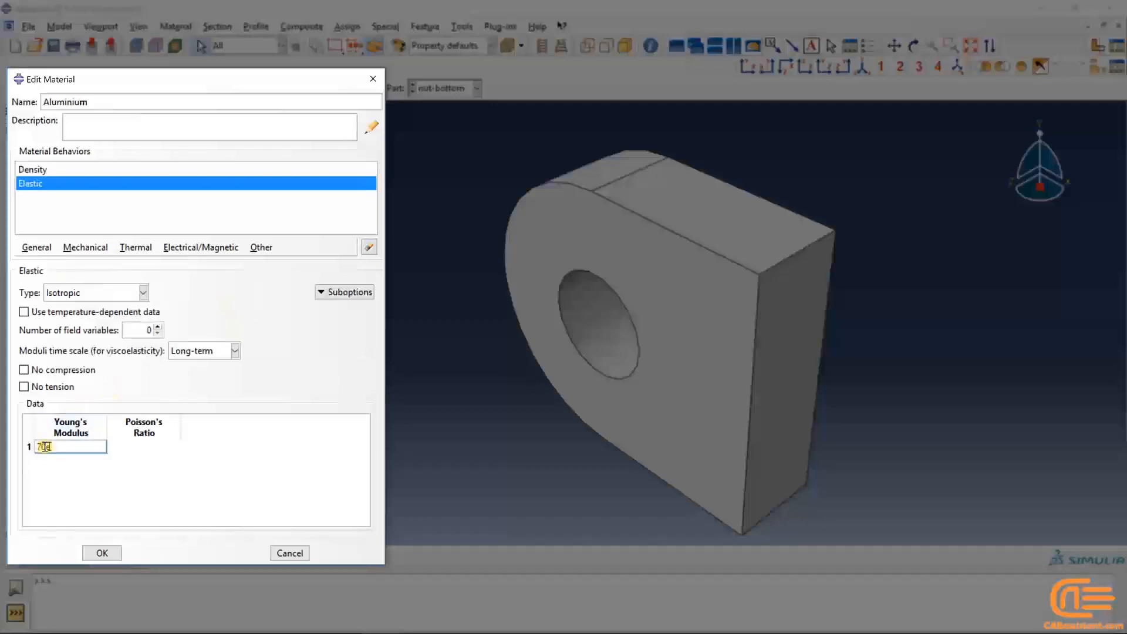
type("70e9")
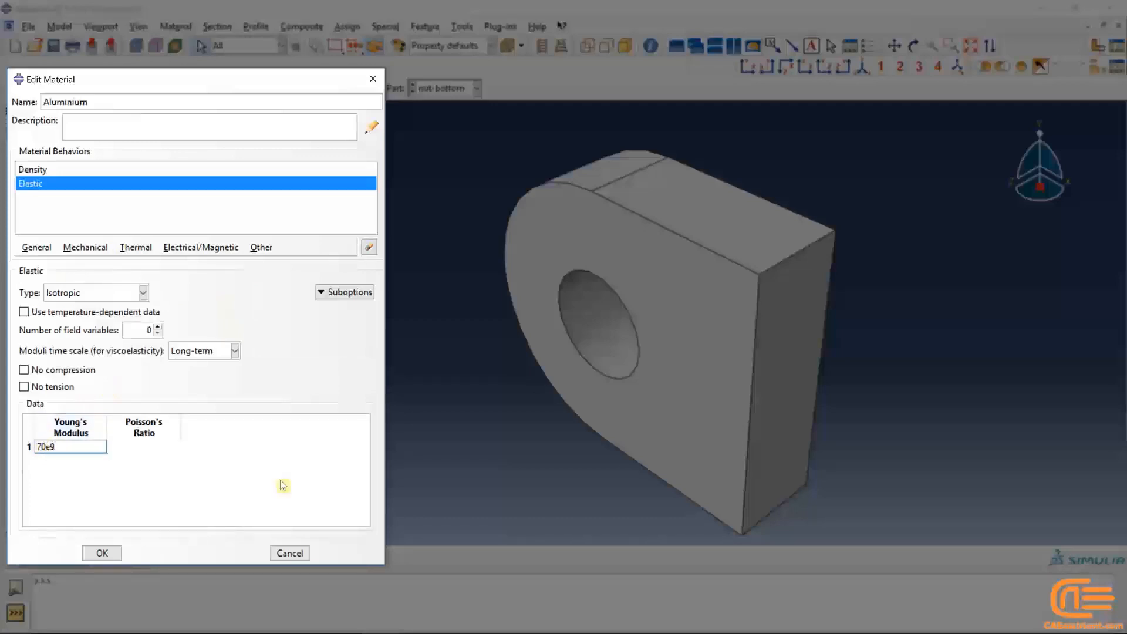
left_click(167, 449)
type("0.33")
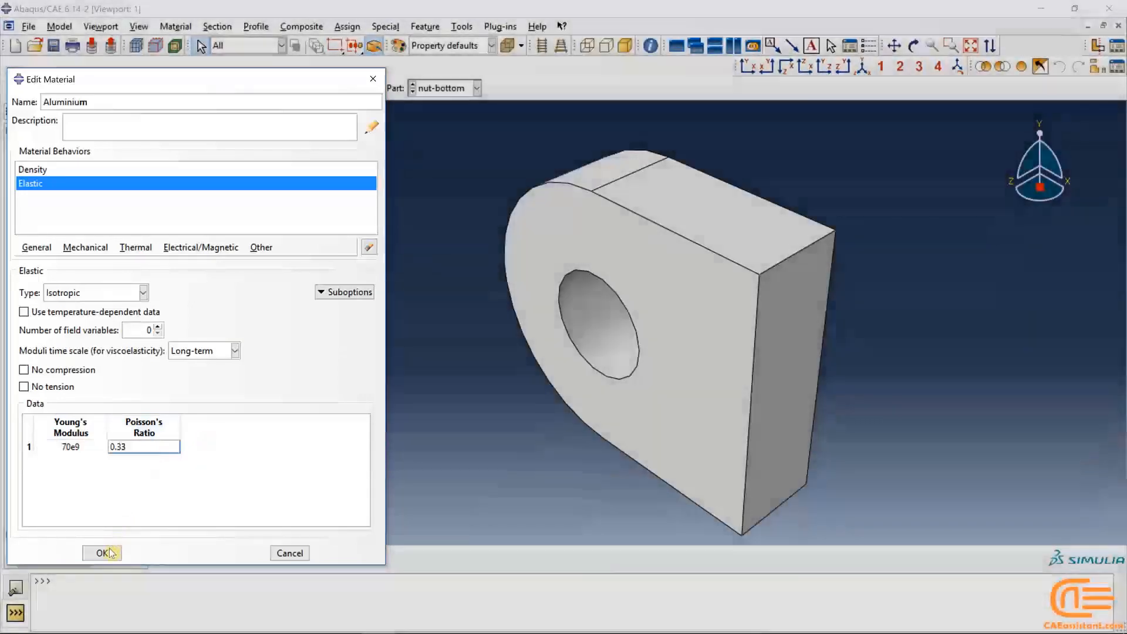
left_click(102, 553)
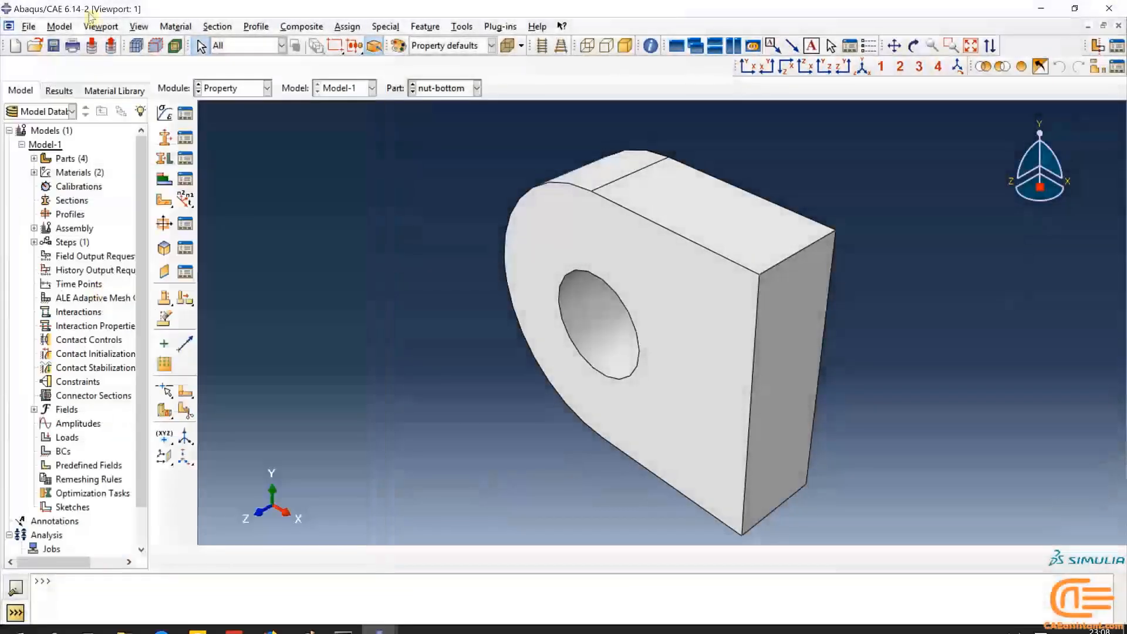
Create a solid homogeneous section named Section-1 that uses the steel material
left_click(158, 144)
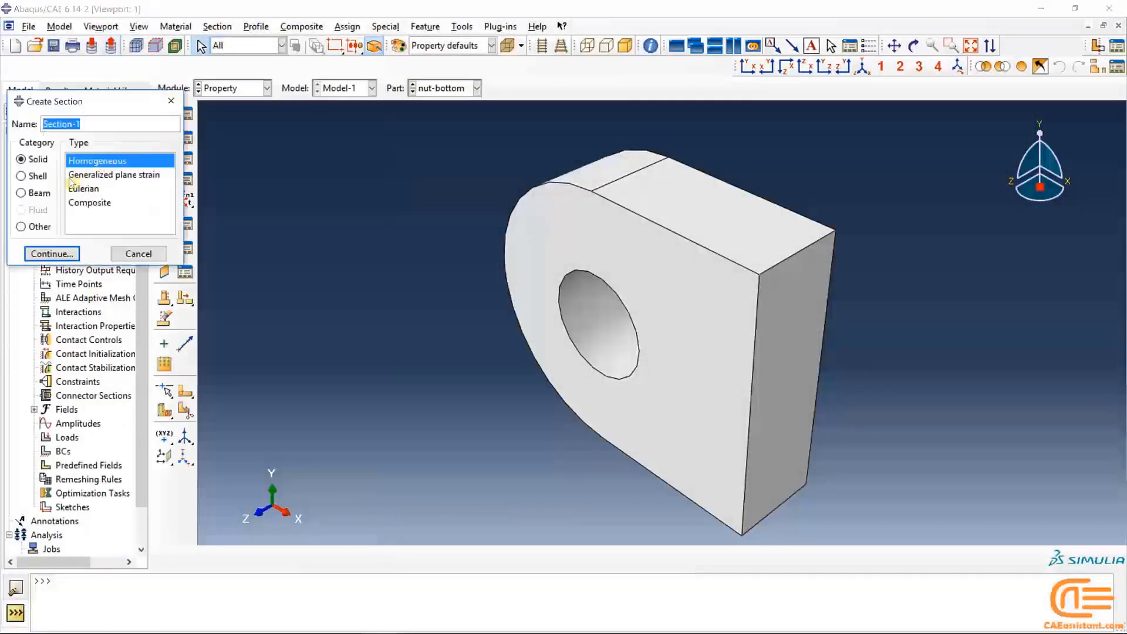
left_click(52, 253)
left_click(81, 186)
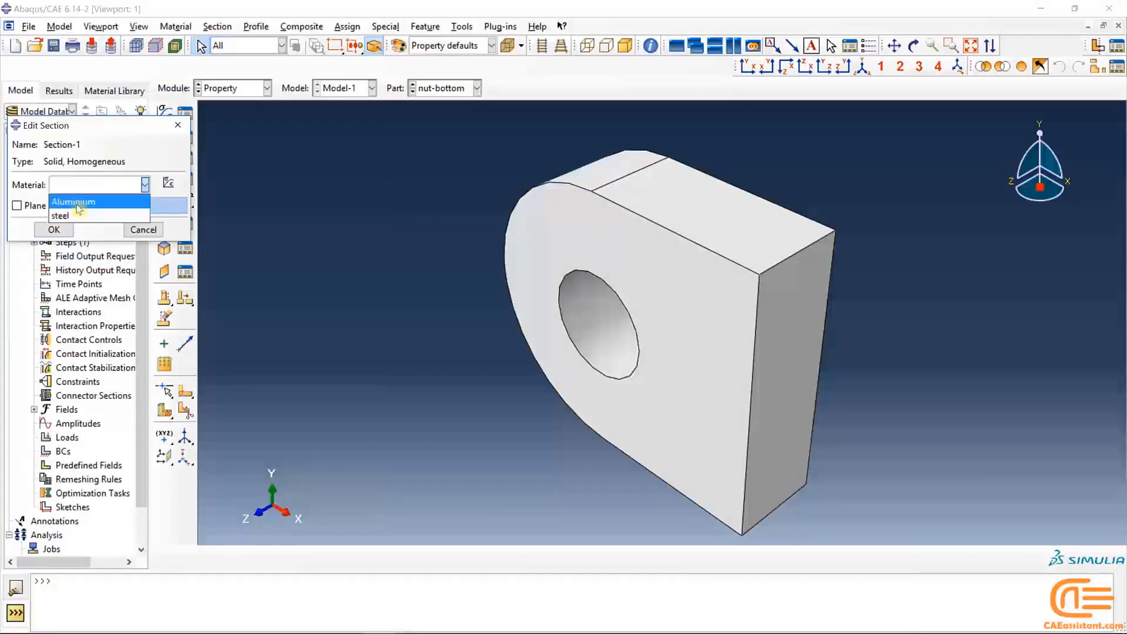
left_click(63, 215)
left_click(53, 229)
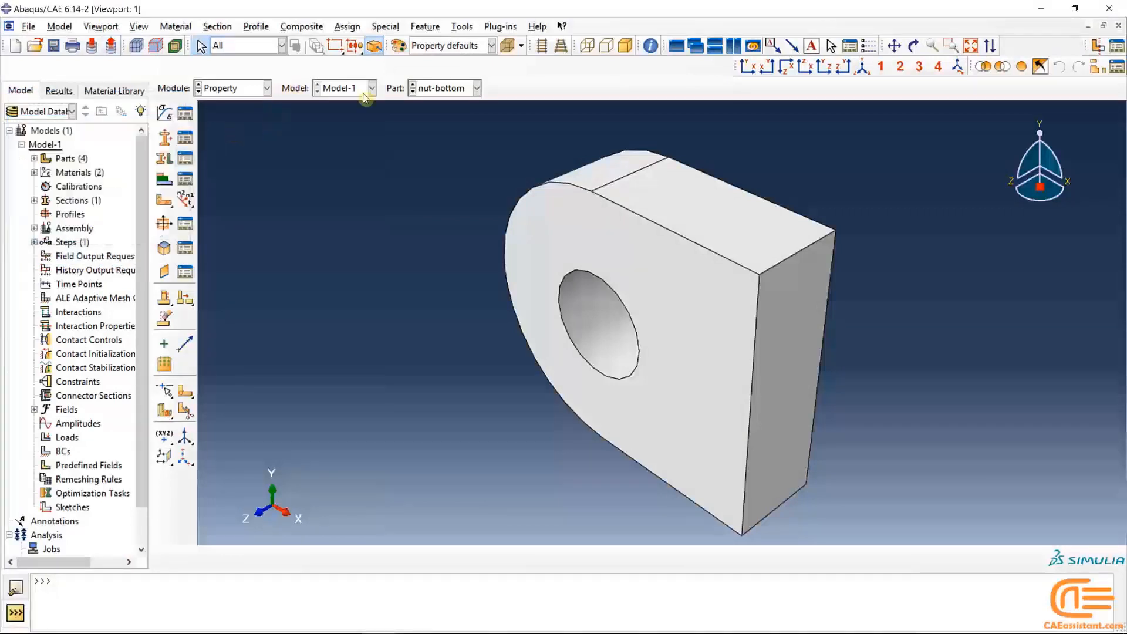
Assign the steel section, Section-1, to the whole pin part
left_click(434, 89)
left_click(427, 147)
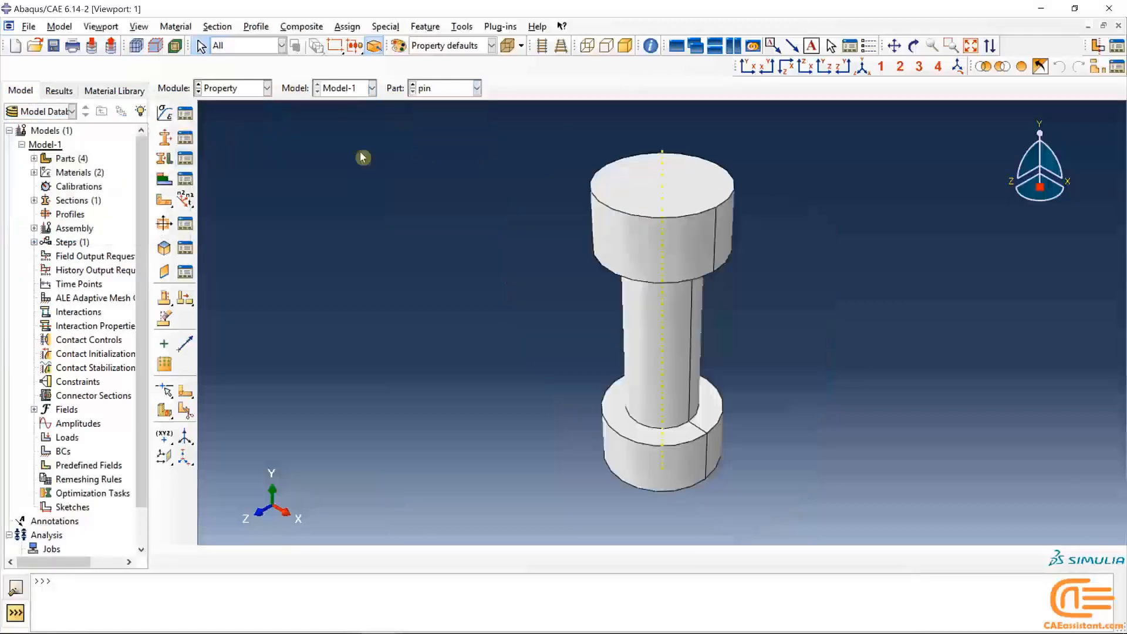
left_click(166, 160)
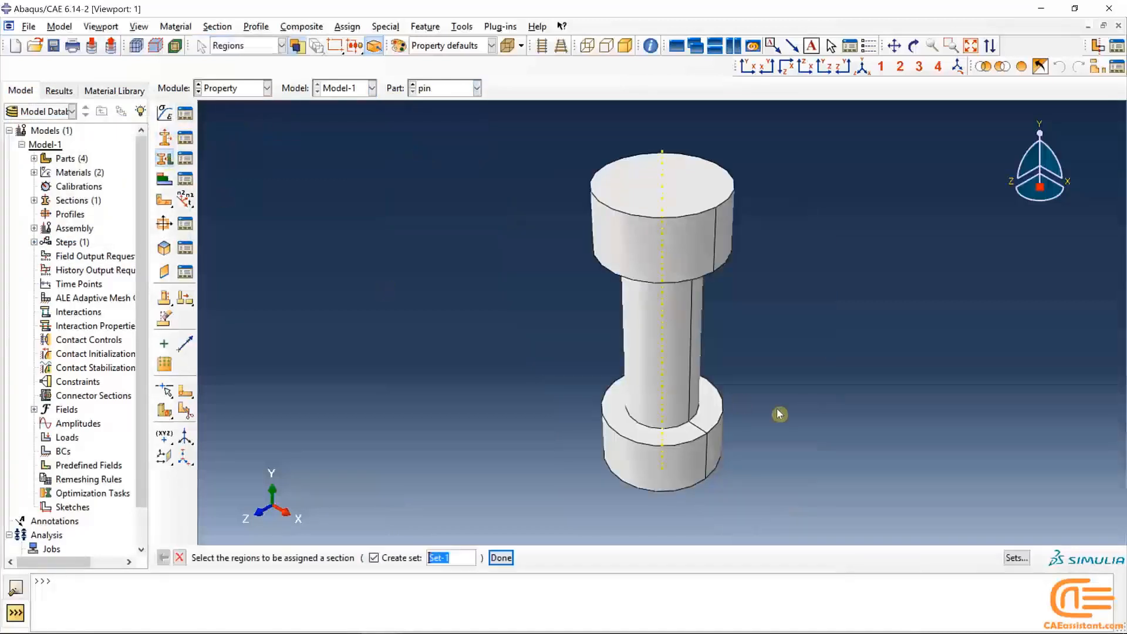
left_click(669, 371)
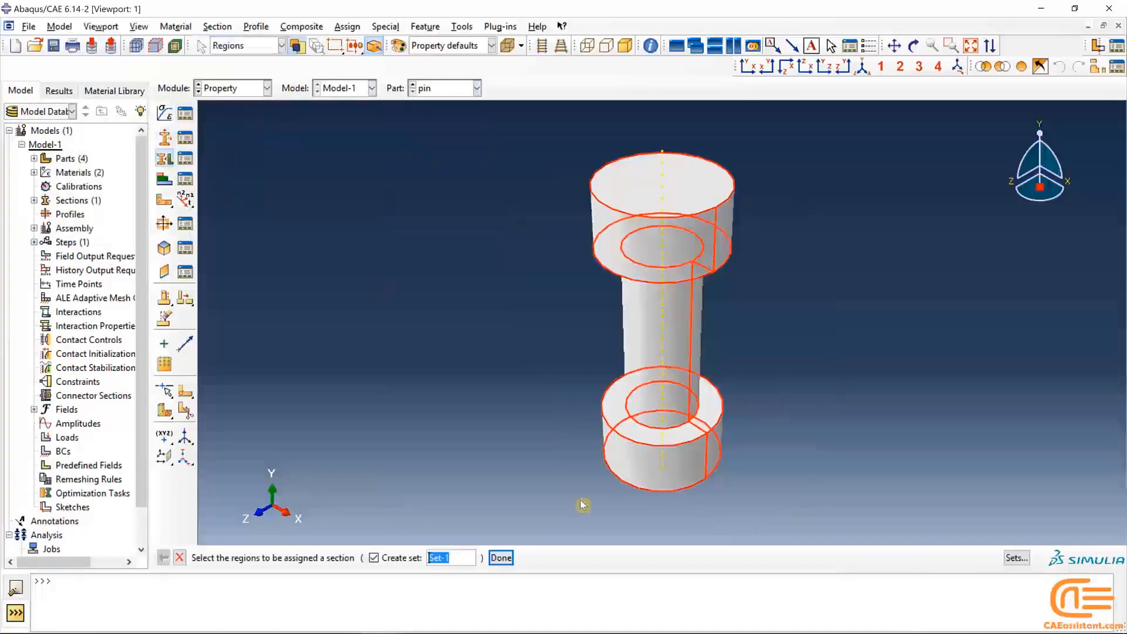
left_click(501, 558)
left_click(57, 318)
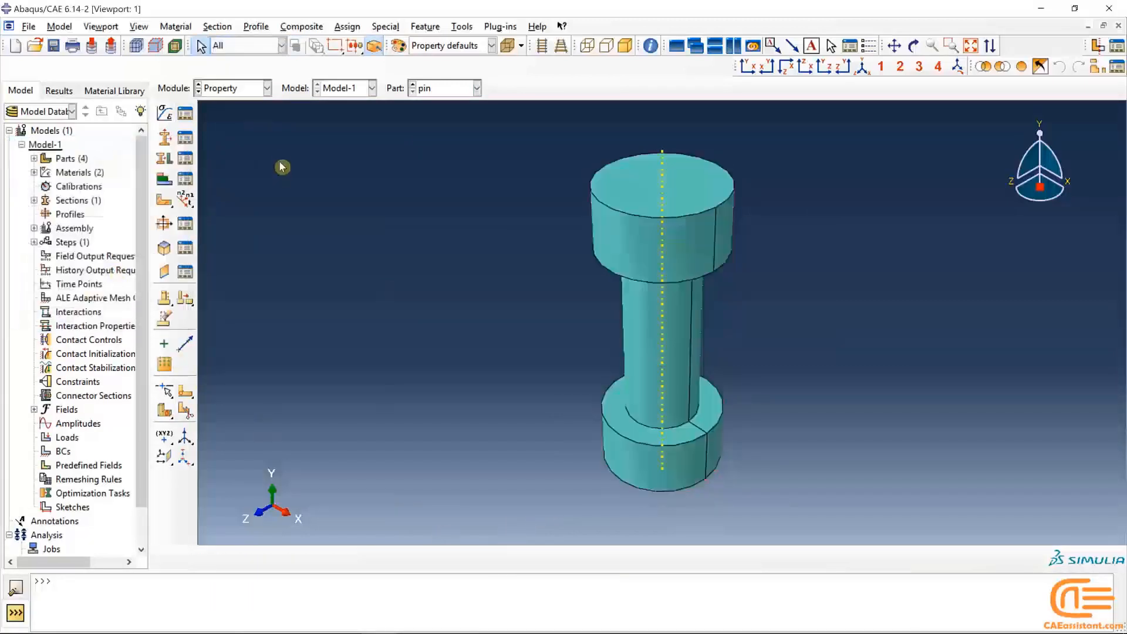
Create a solid homogeneous section named Section-2 that uses the Aluminium material
left_click(169, 143)
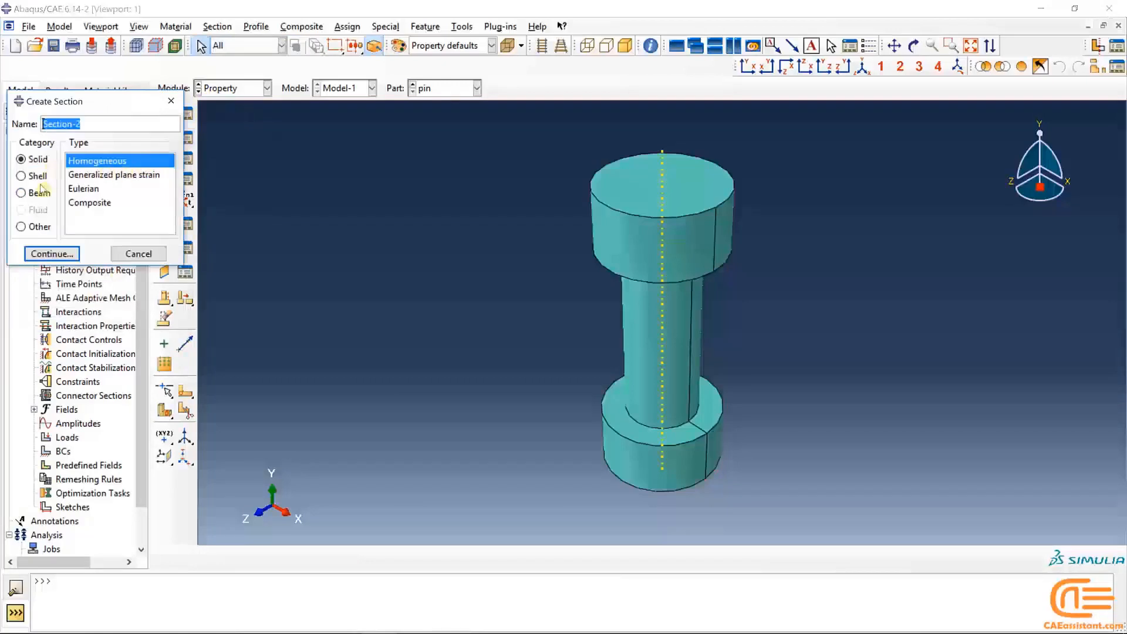
left_click(42, 251)
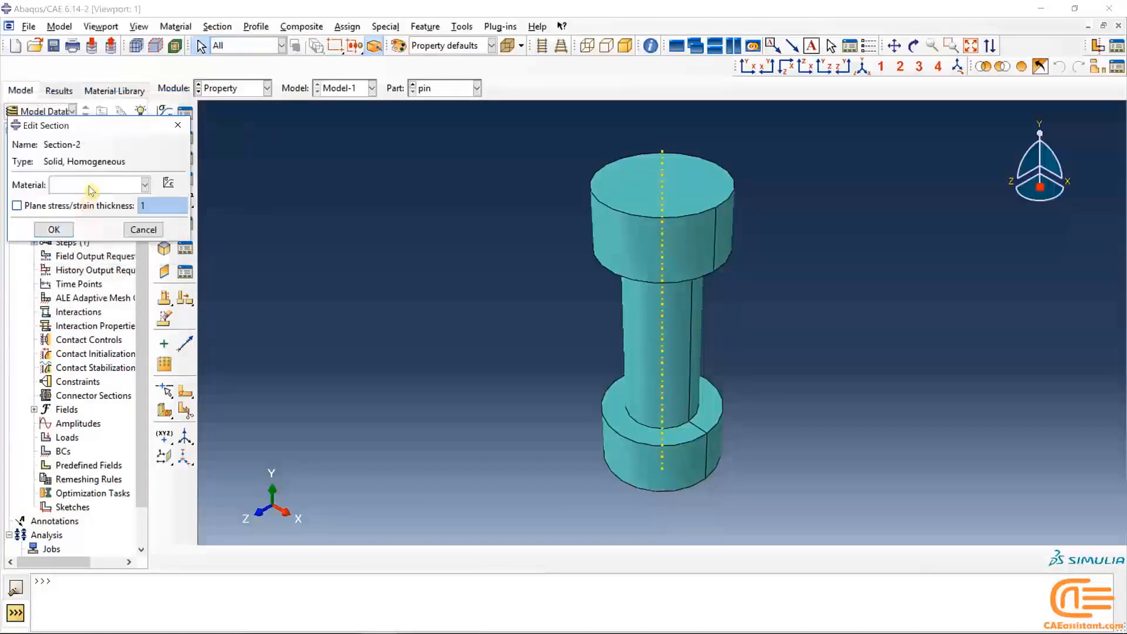
left_click(90, 185)
left_click(88, 206)
left_click(53, 230)
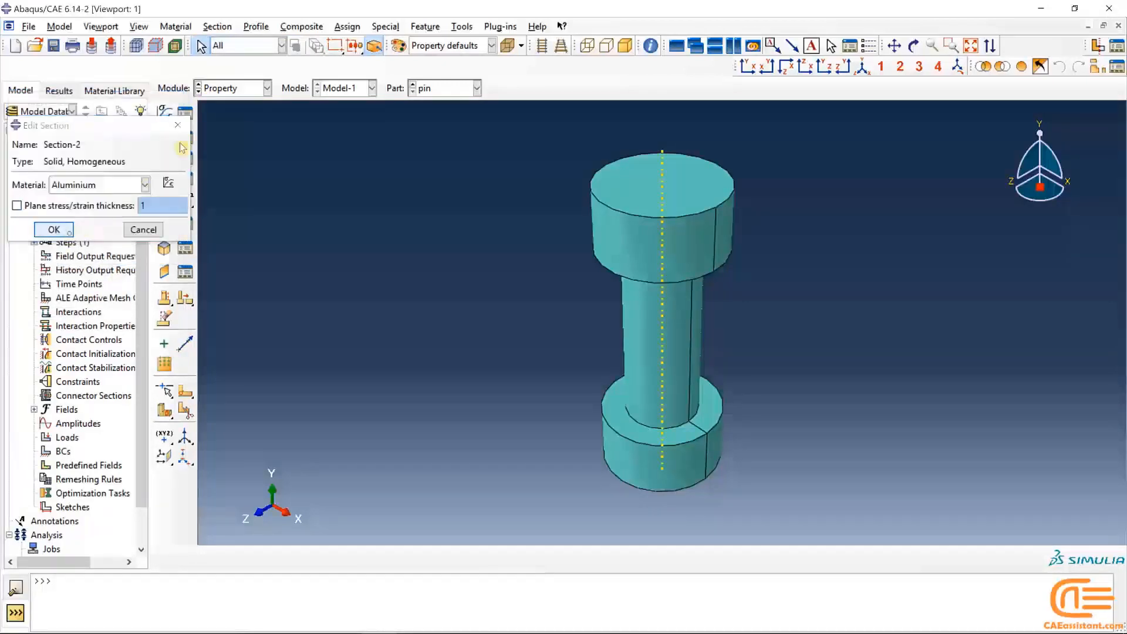
Assign the aluminium section, Section-2, to the whole nut part
left_click(477, 88)
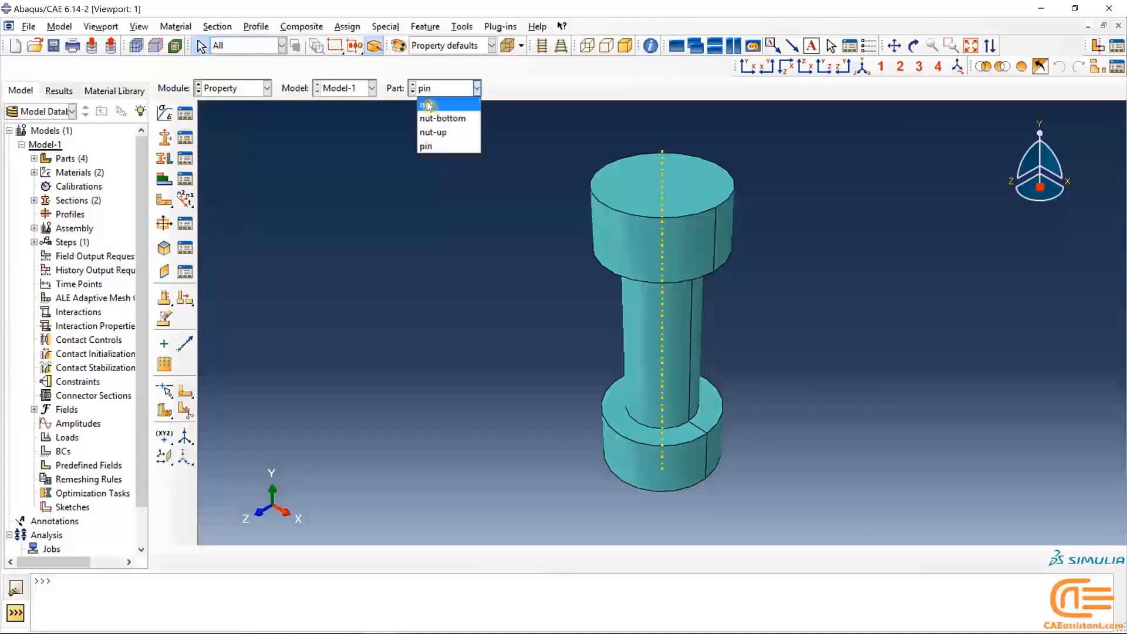
left_click(428, 101)
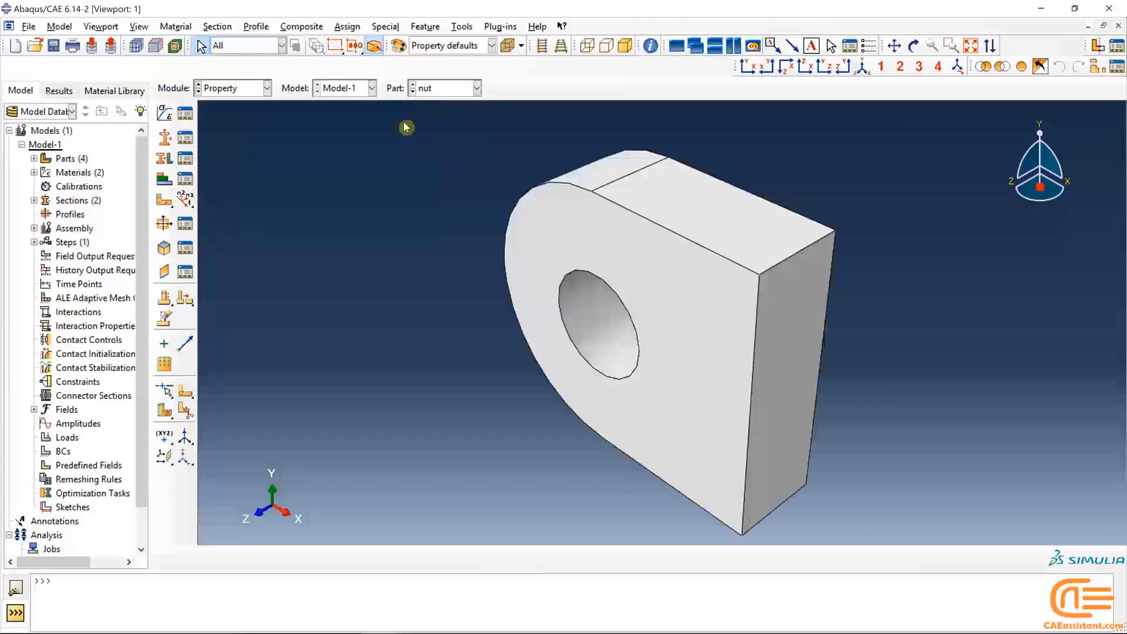
left_click(165, 158)
left_click(726, 322)
left_click(501, 556)
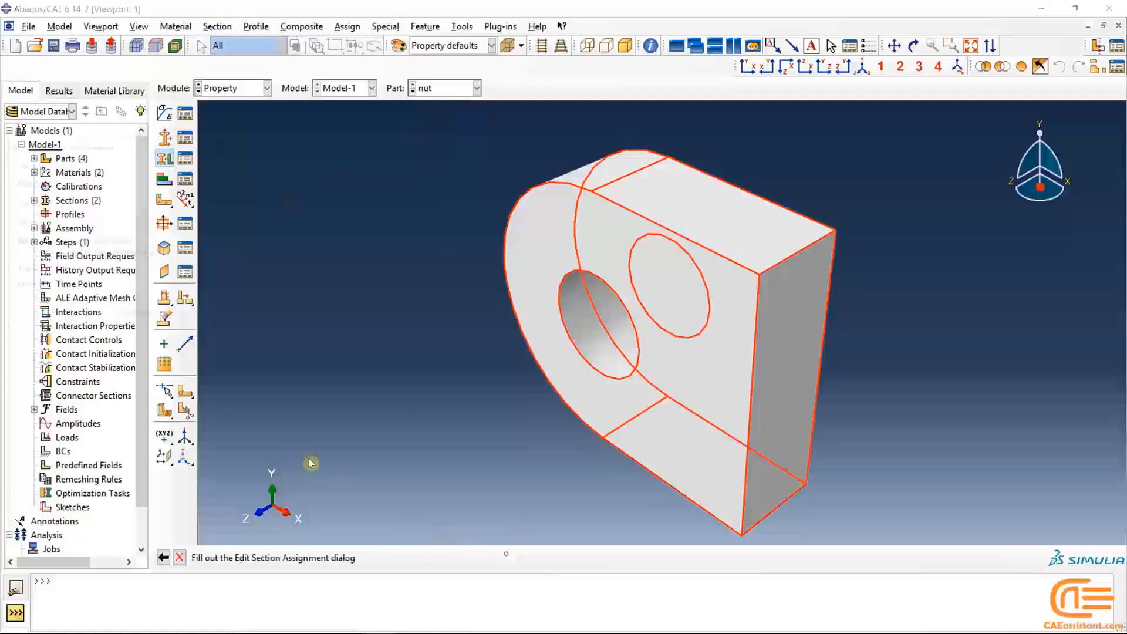
left_click(83, 227)
left_click(73, 256)
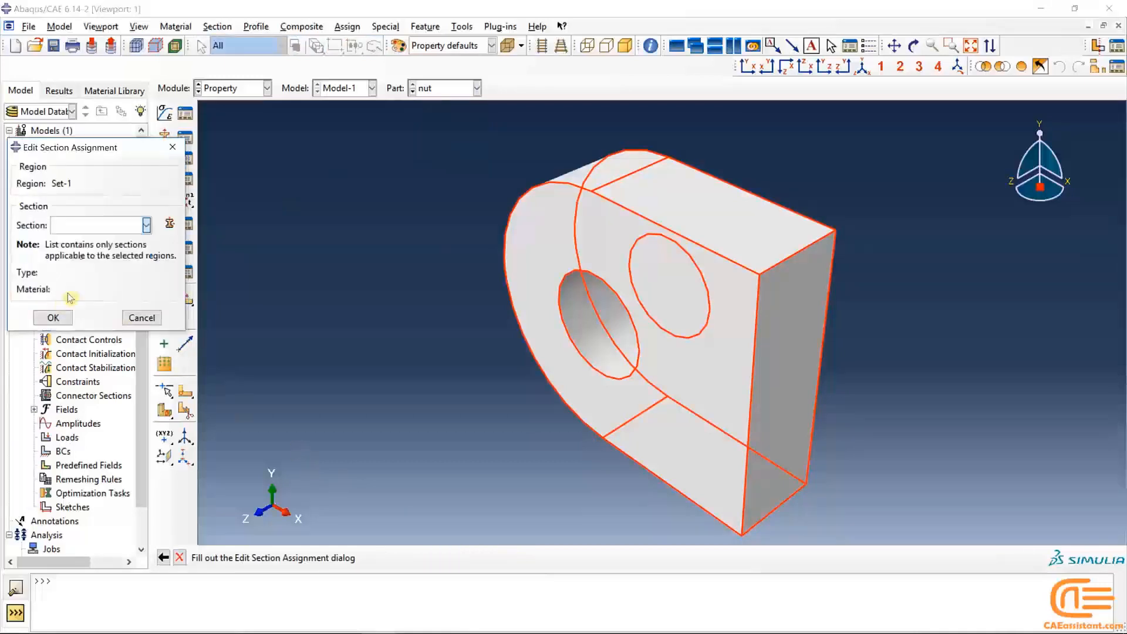
left_click(56, 318)
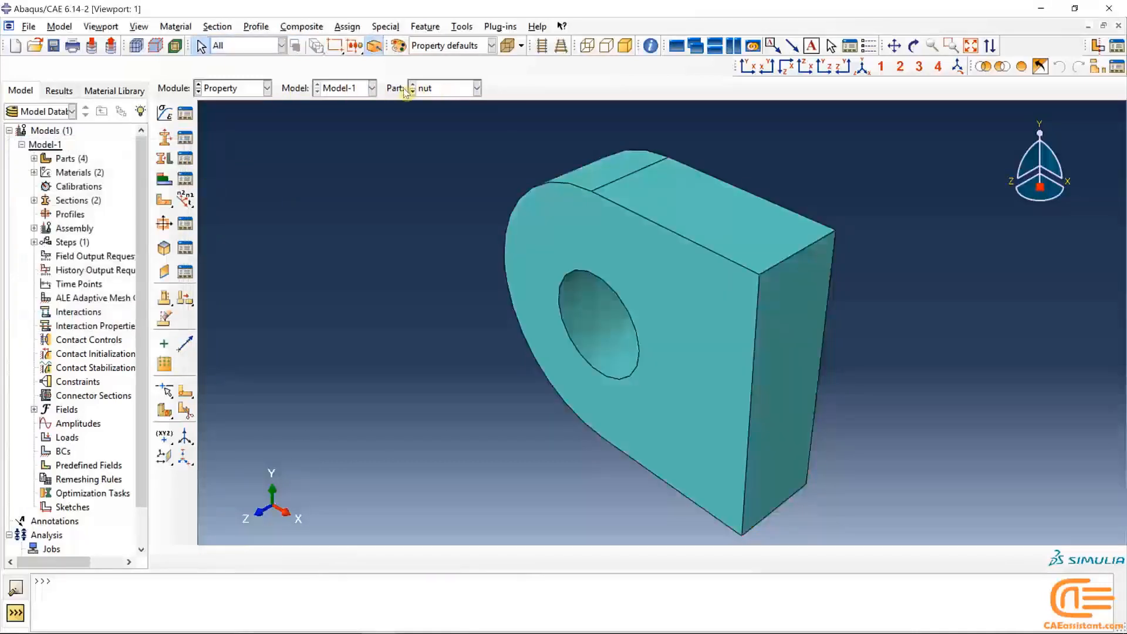
Assign the aluminium section, Section-2, to the whole nut-bottom part
left_click(436, 90)
left_click(443, 118)
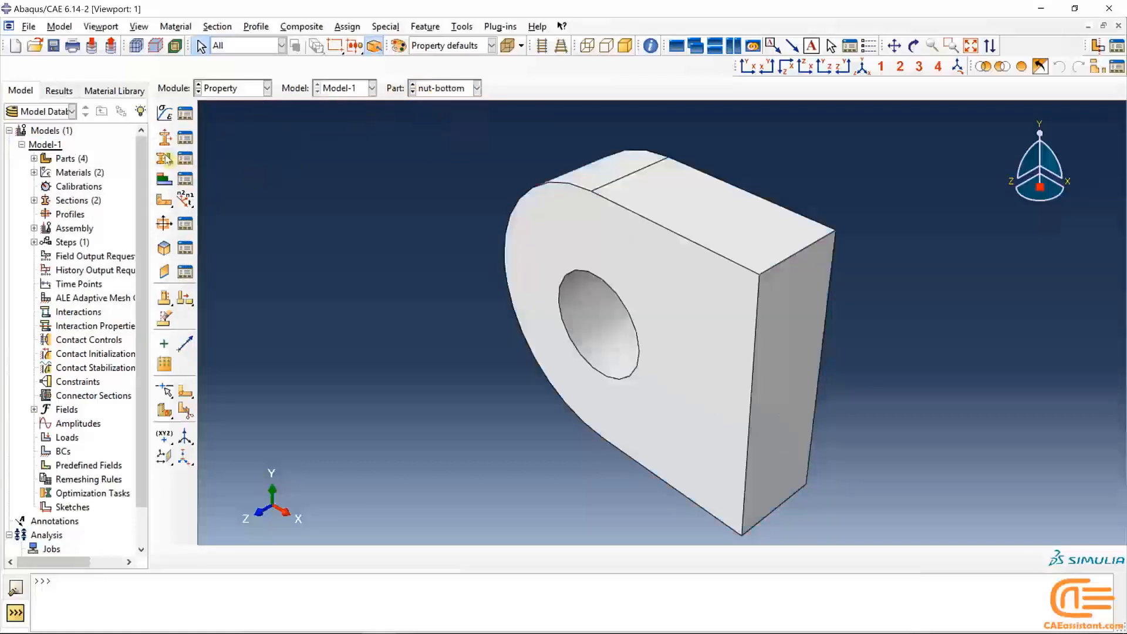
left_click(165, 158)
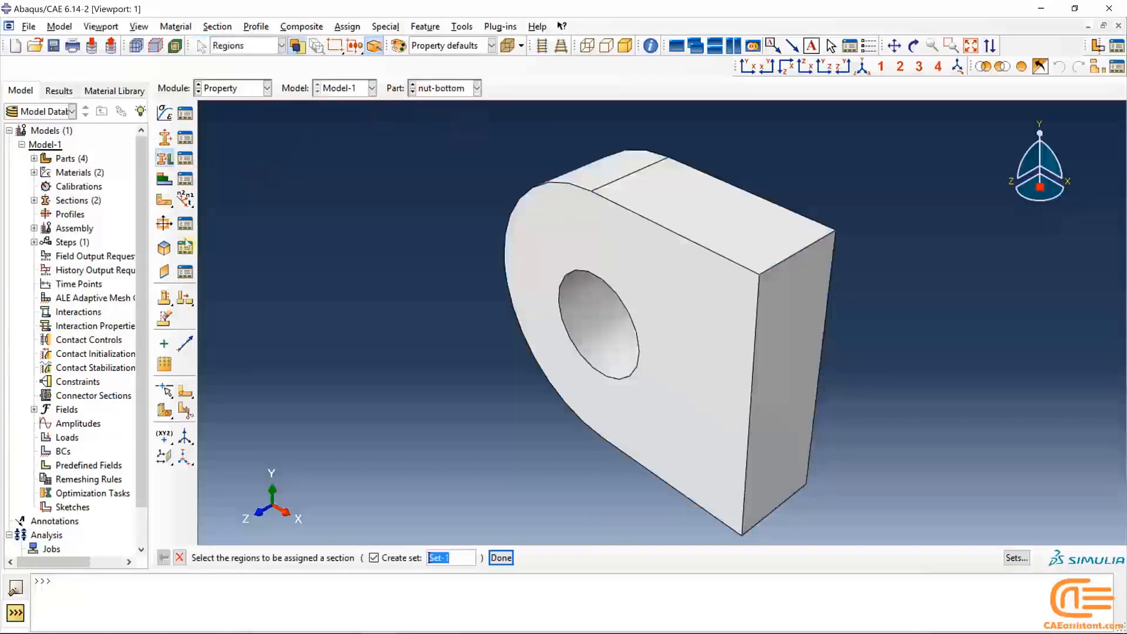
left_click(684, 364)
left_click(501, 558)
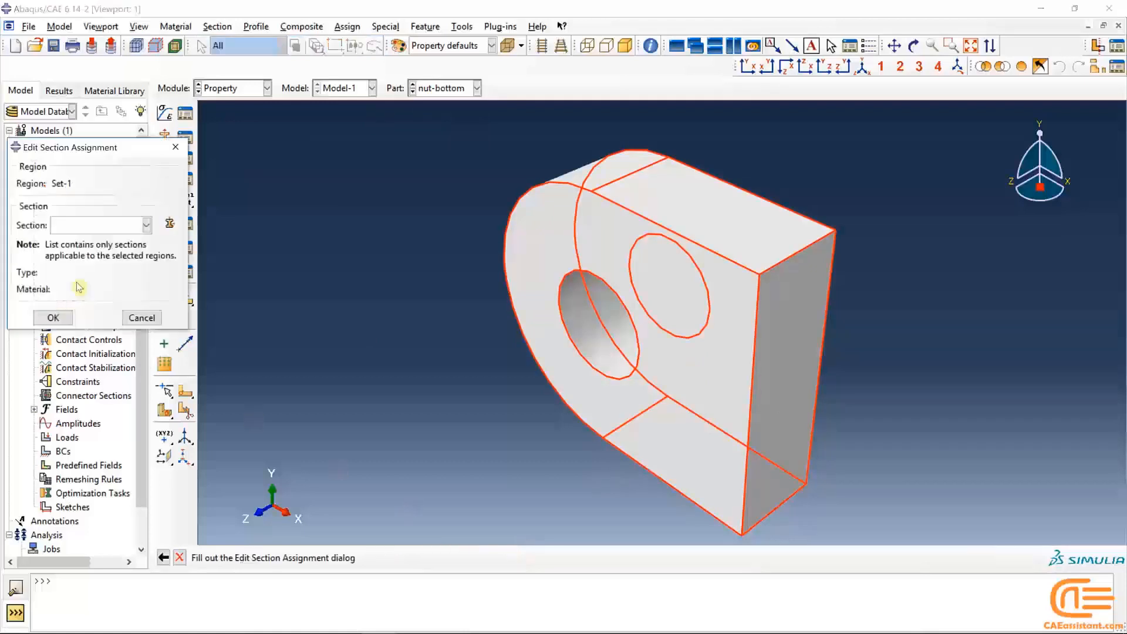
left_click(81, 224)
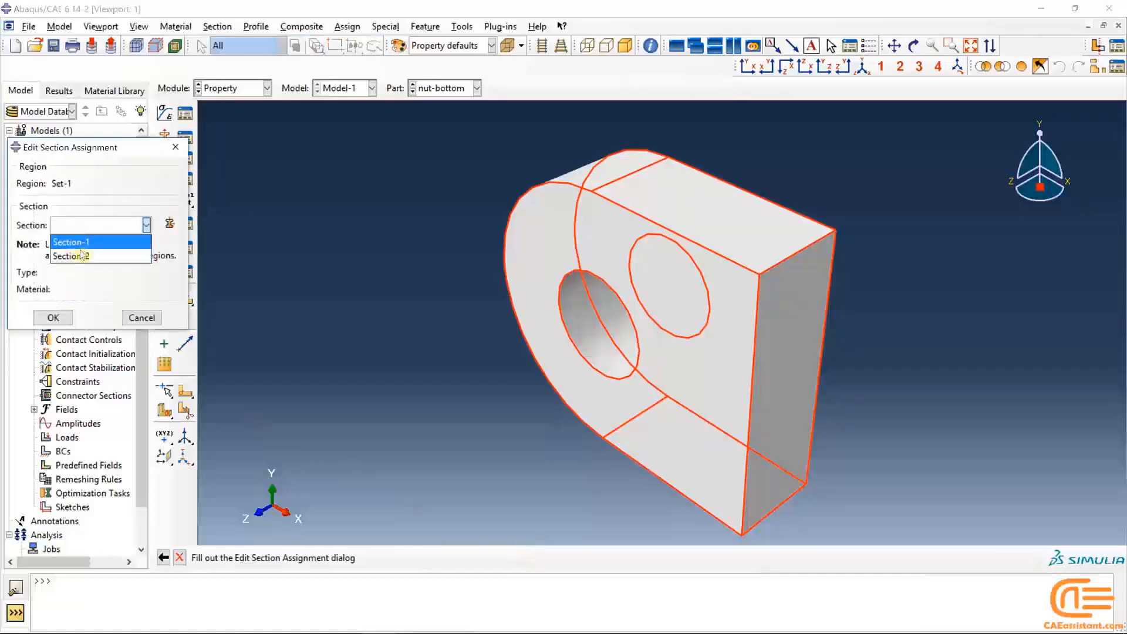
left_click(83, 255)
left_click(53, 317)
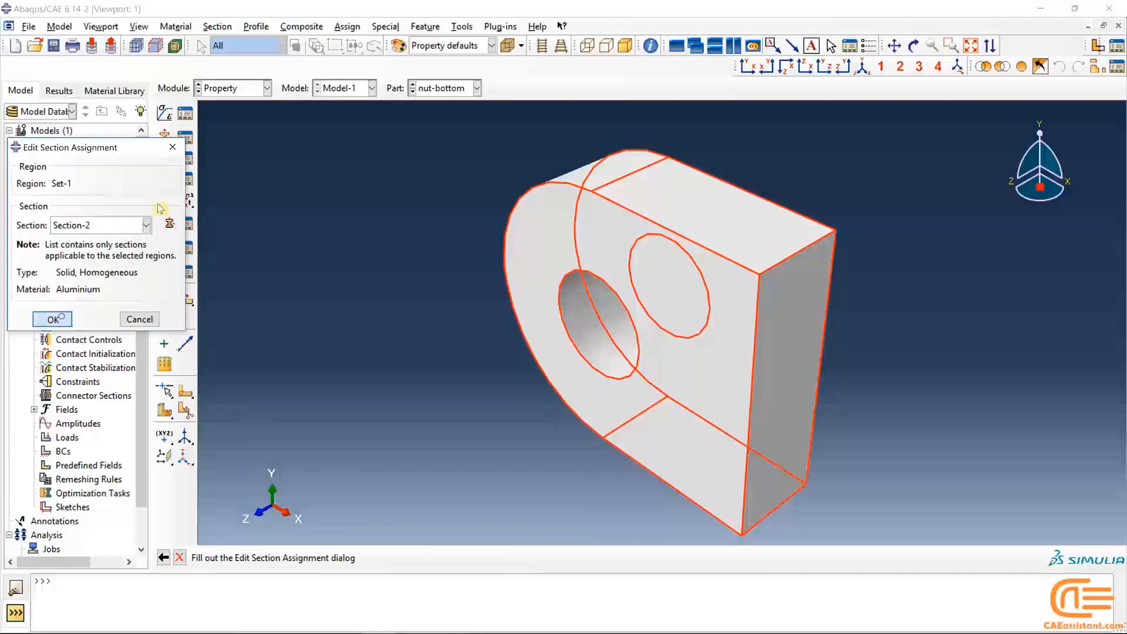
Assign the aluminium section, Section-2, to the whole nut-up part
left_click(435, 88)
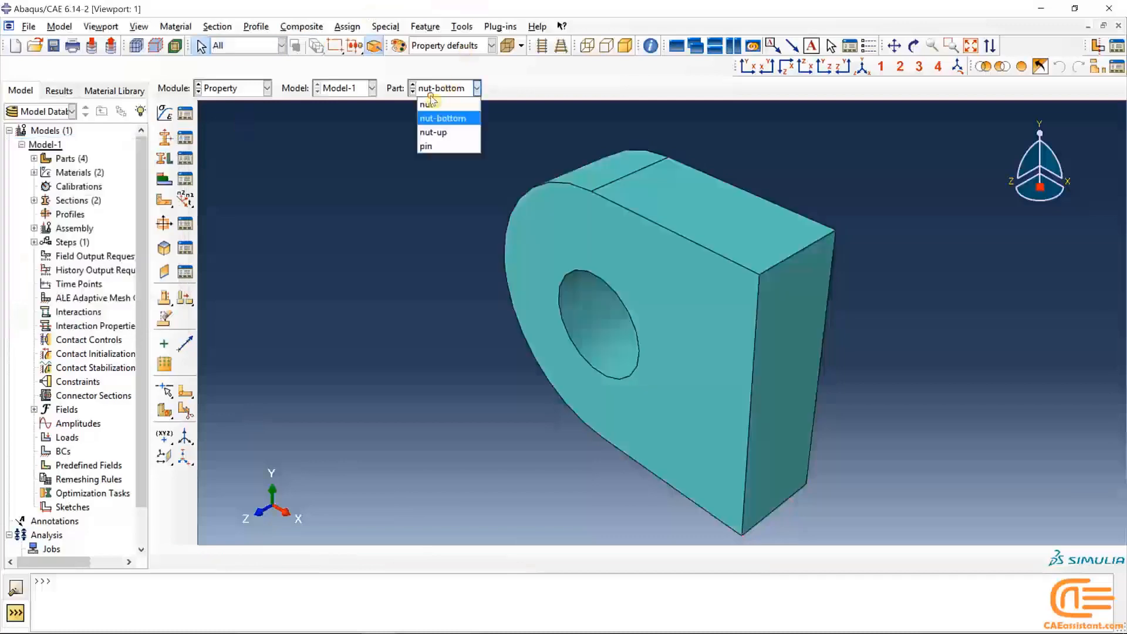
left_click(431, 133)
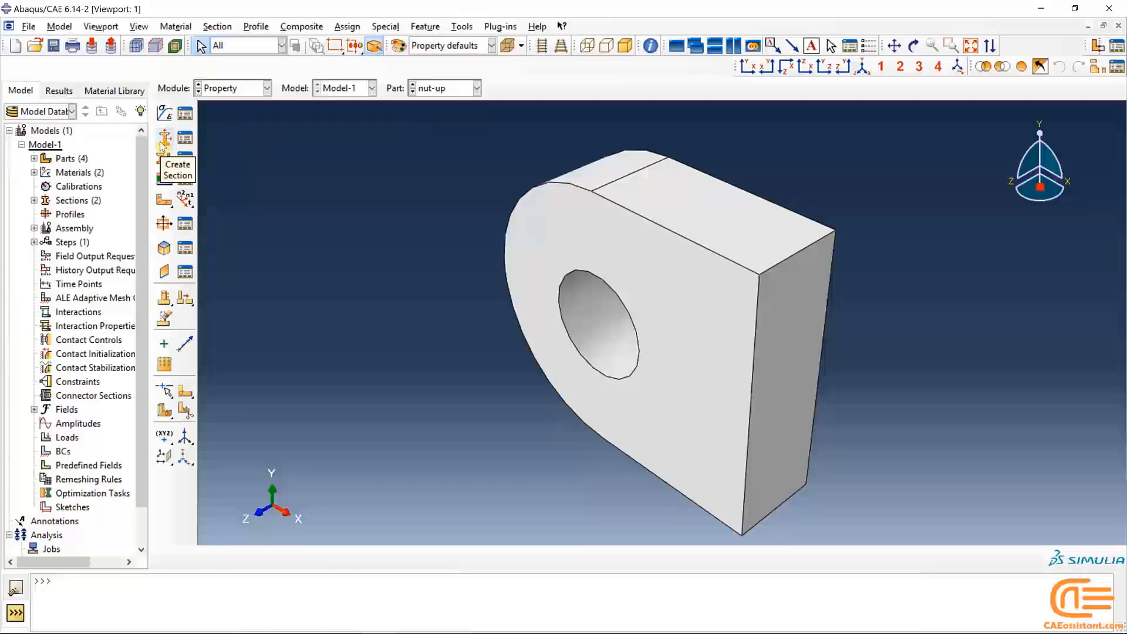
left_click(163, 155)
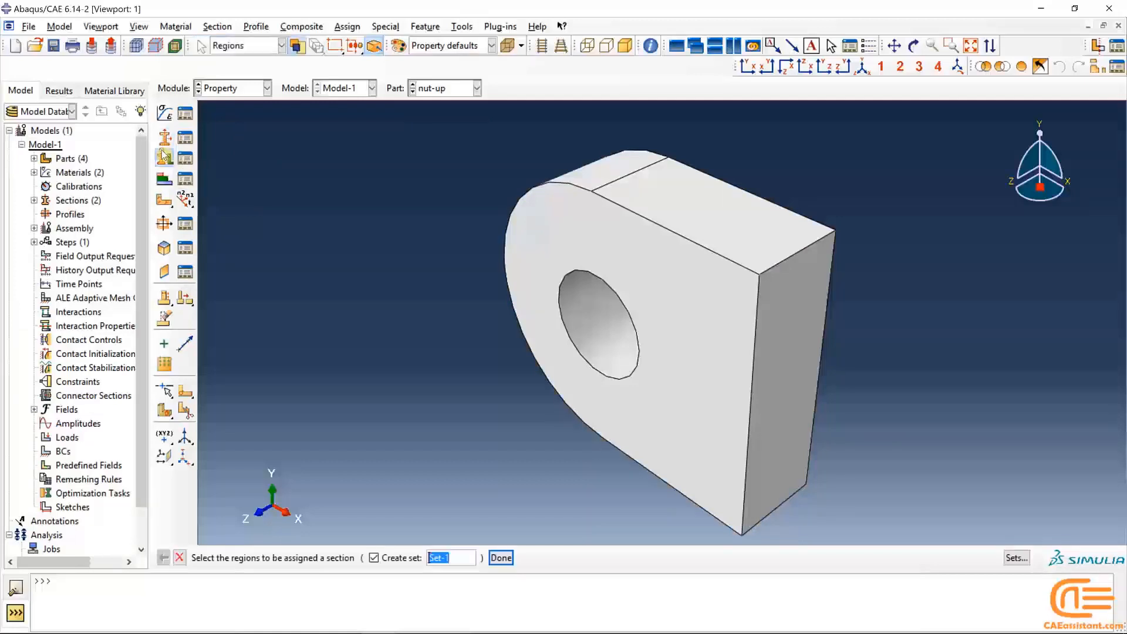
left_click(737, 258)
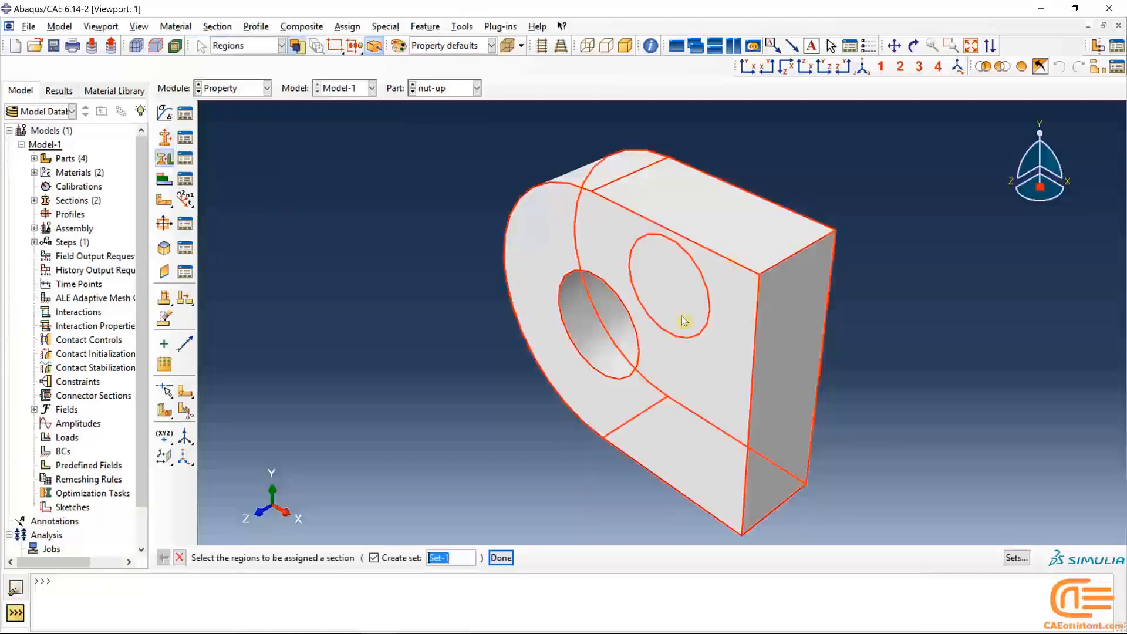
left_click(501, 558)
left_click(66, 226)
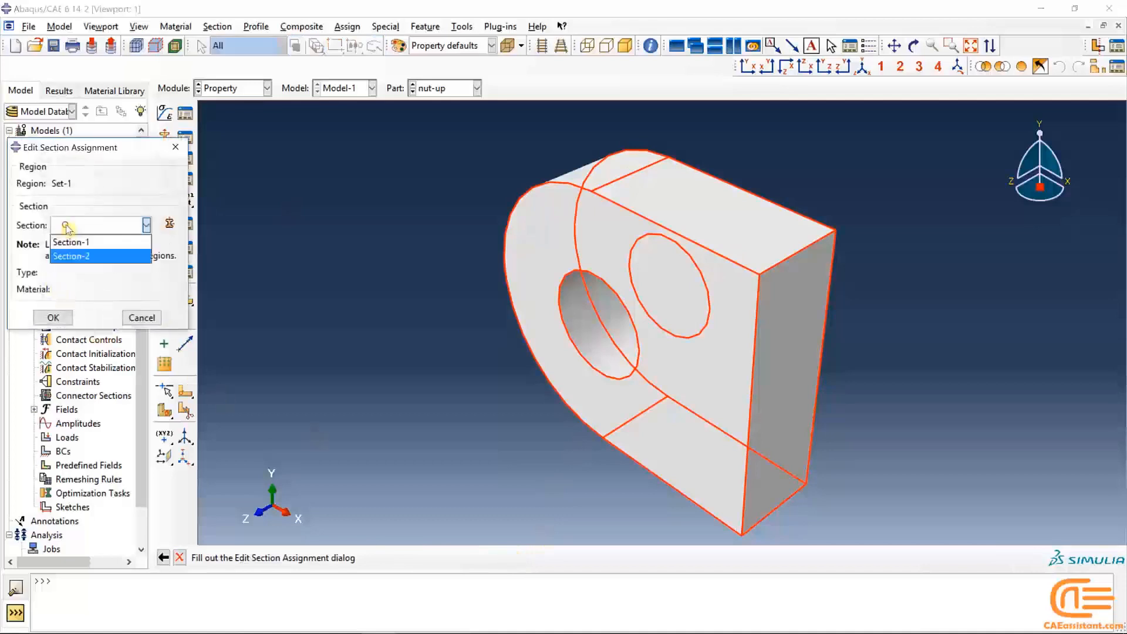
left_click(76, 258)
left_click(52, 319)
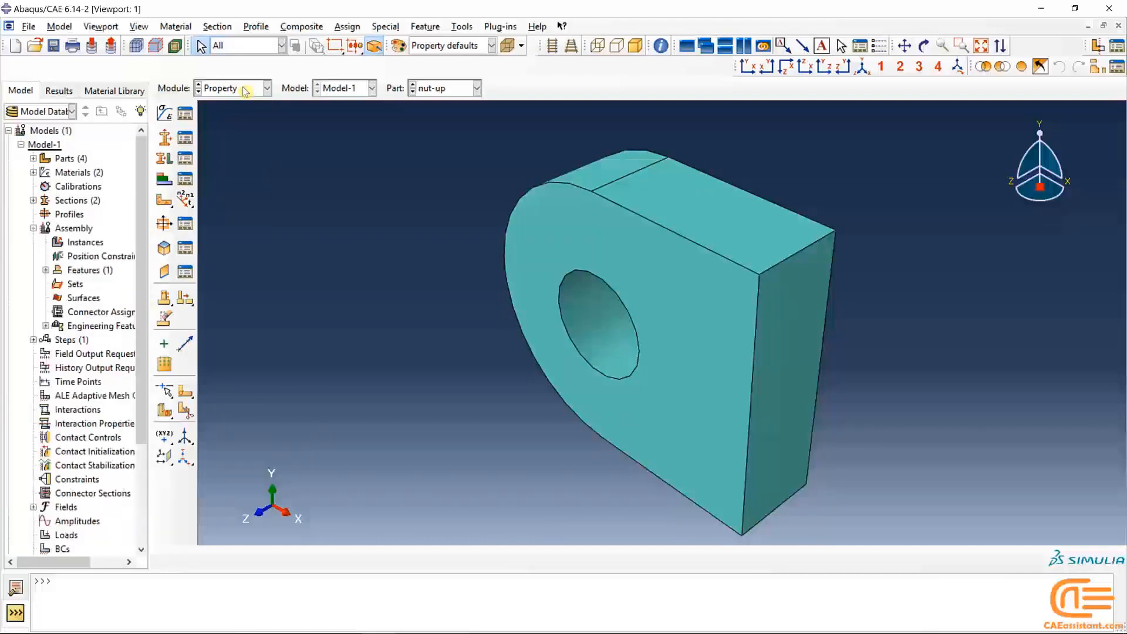
Switch to the Assembly module and create dependent, auto-offset instances of the pin and nut parts
left_click(245, 89)
left_click(236, 134)
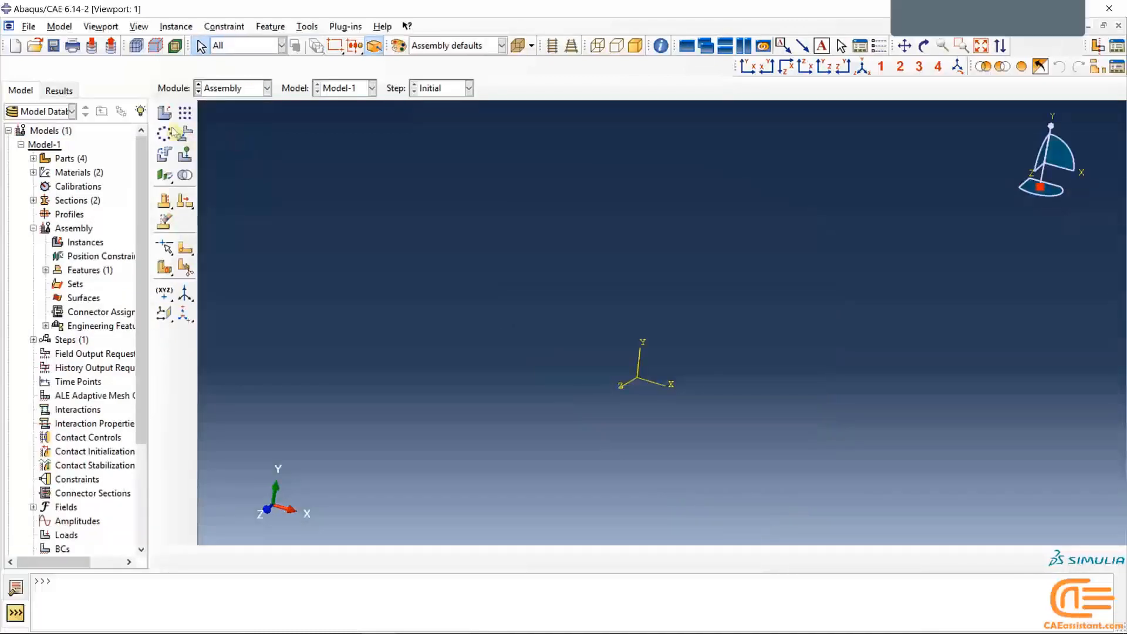
left_click(167, 118)
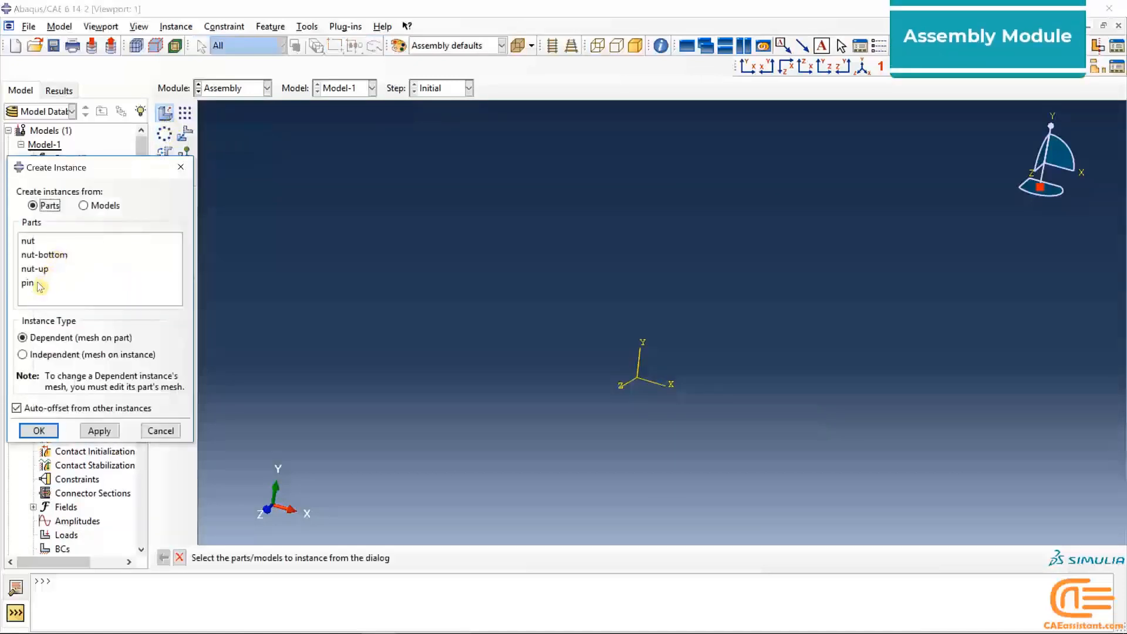
left_click(29, 283)
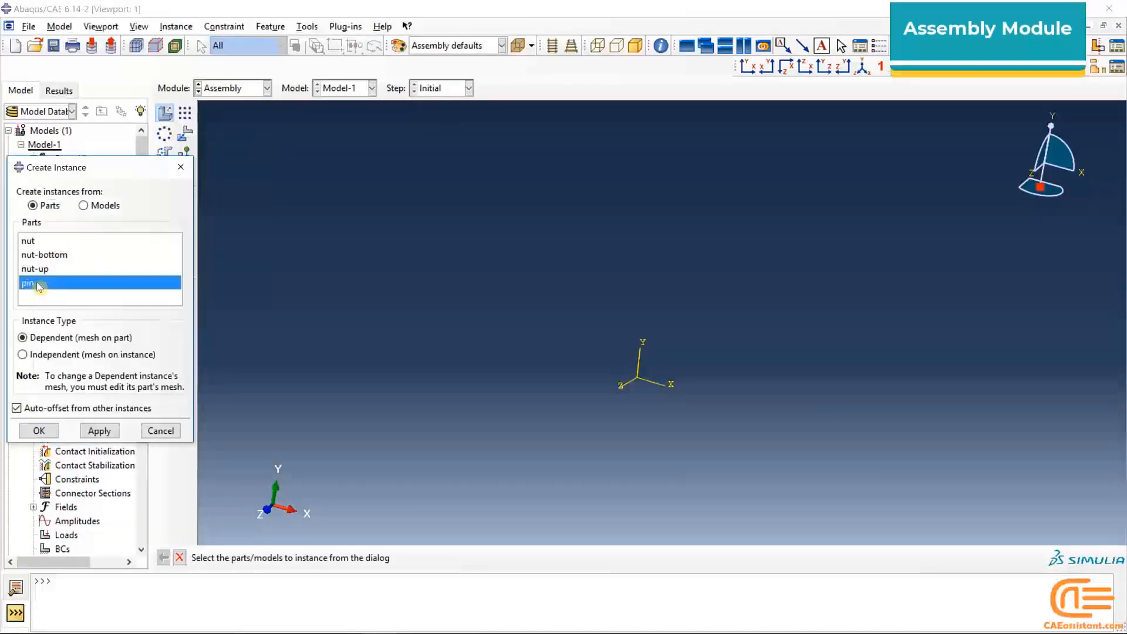
left_click(29, 241, "ctrl")
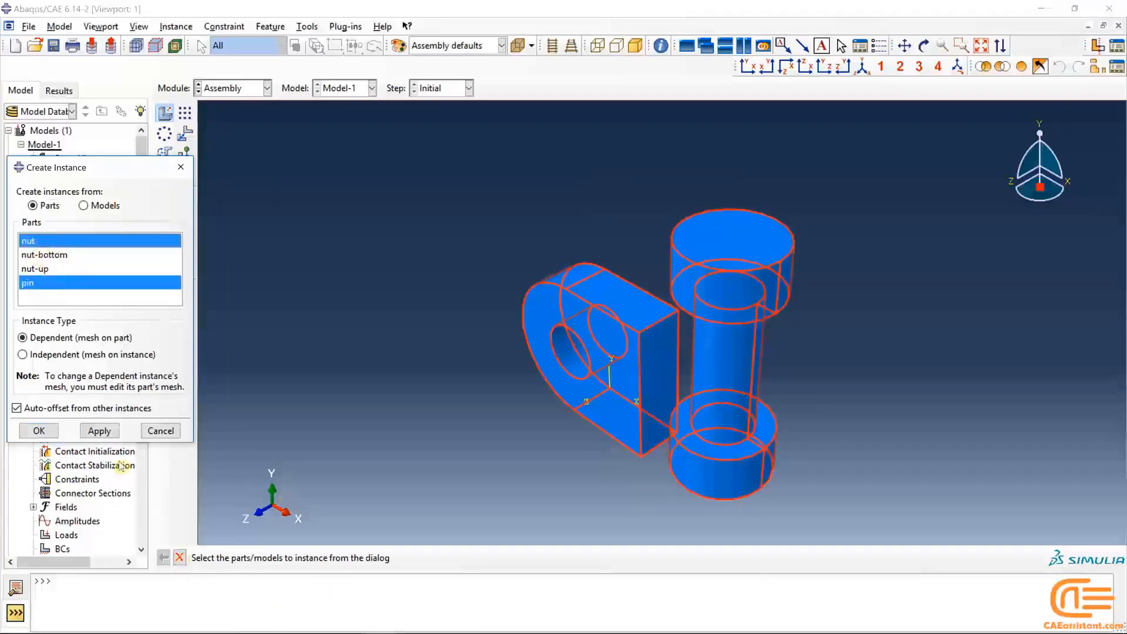
left_click(50, 431)
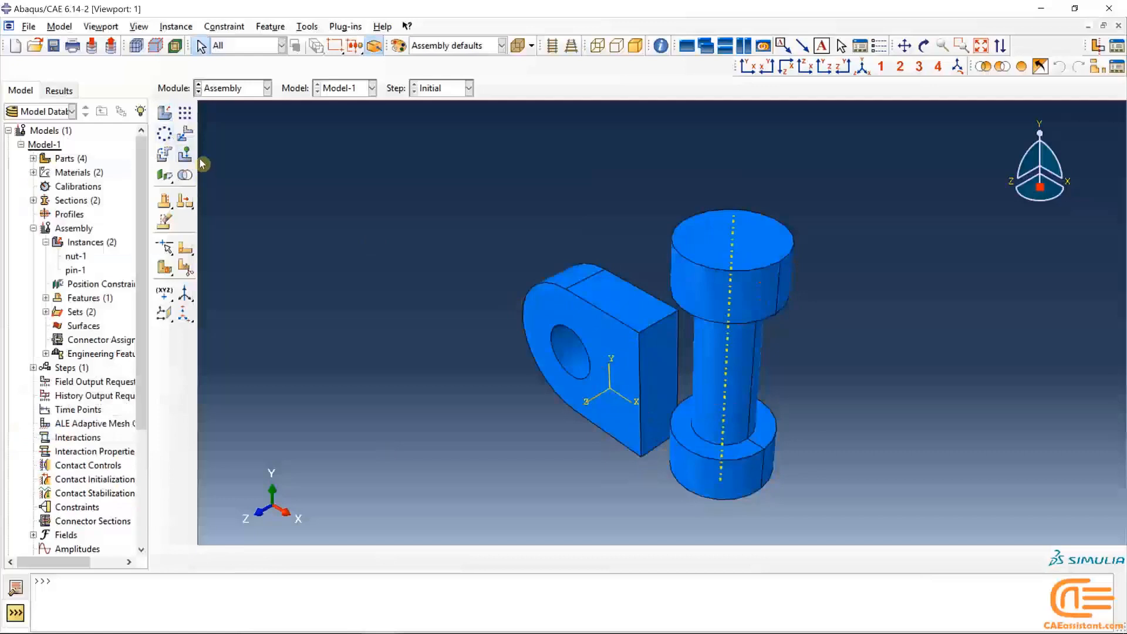
Rotate the nut instance 90 degrees about its front lower straight edge so that it lies flat, perpendicular to the pin's axis
left_click(165, 160)
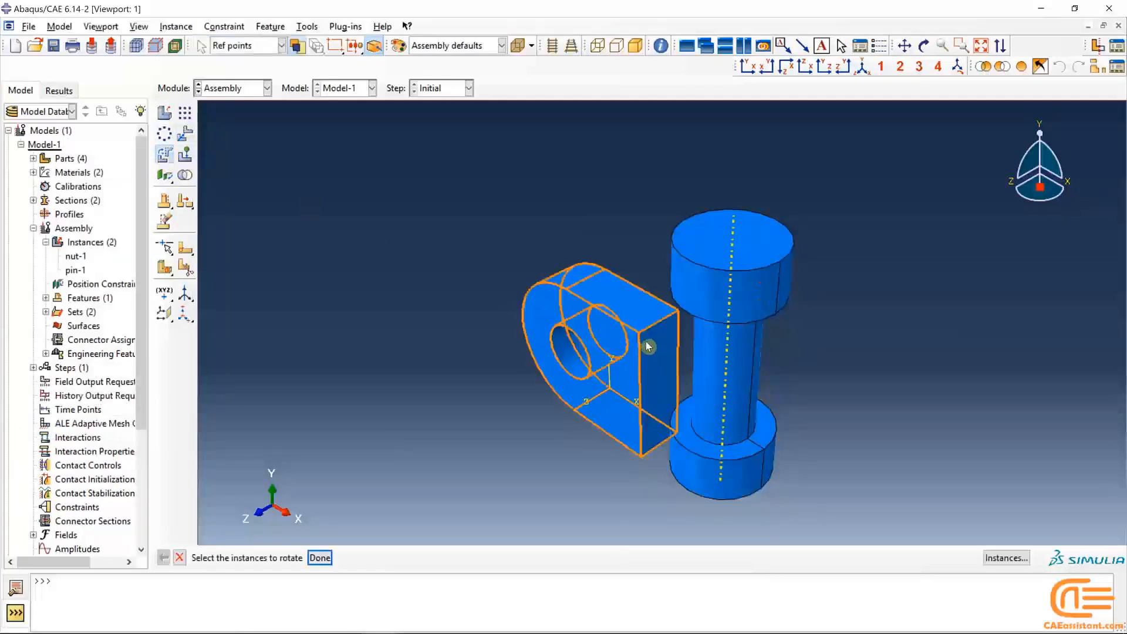
left_click(649, 325)
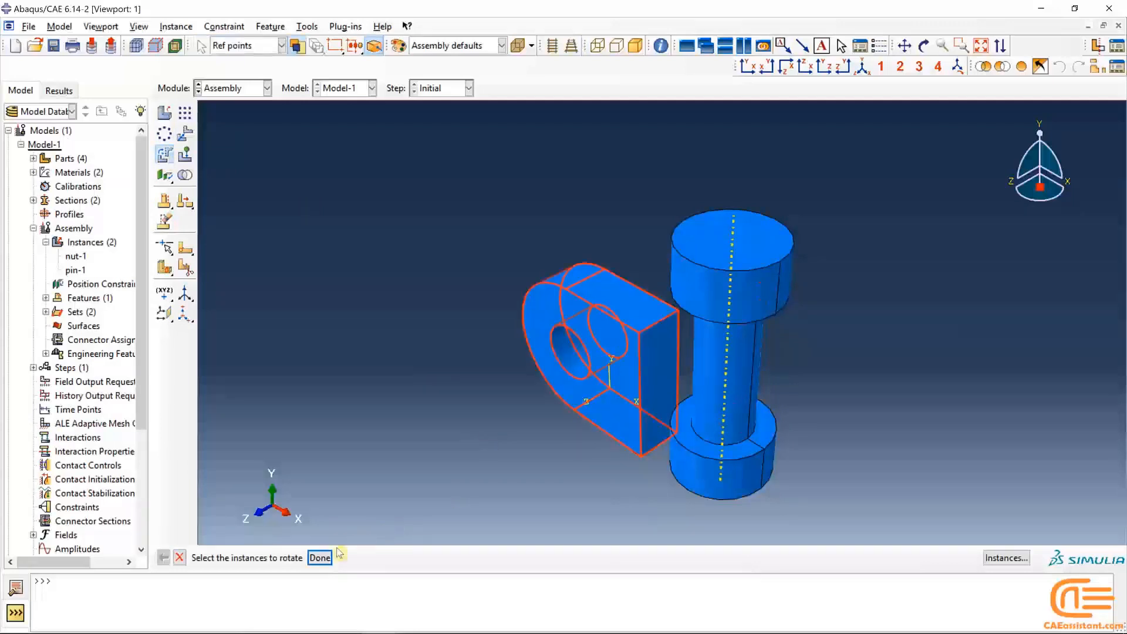
left_click(321, 557)
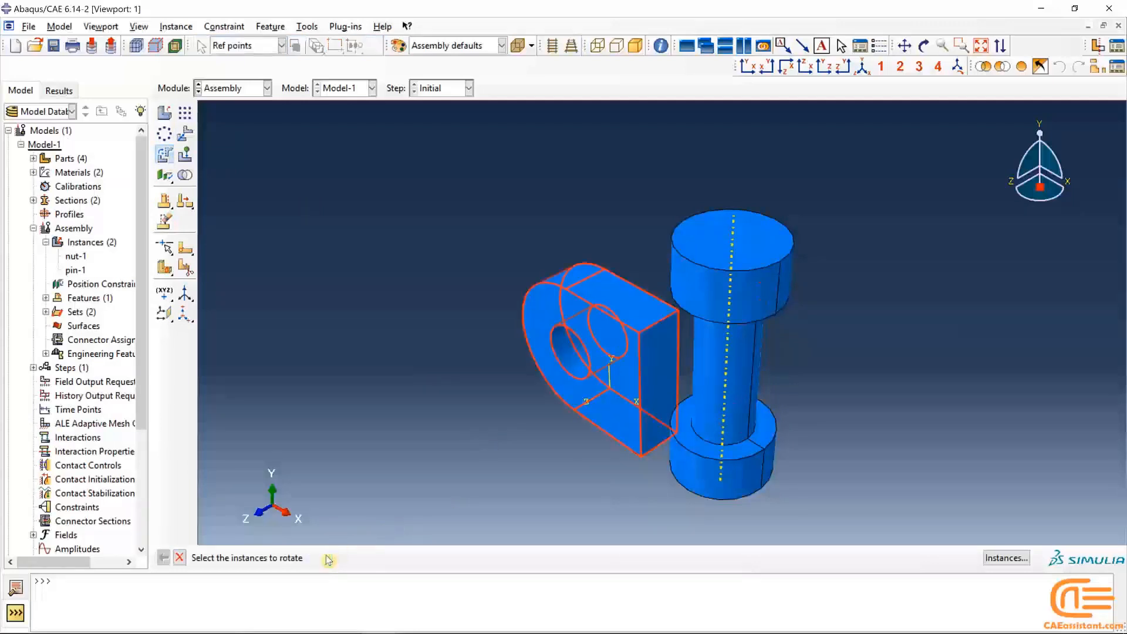
left_click(678, 311)
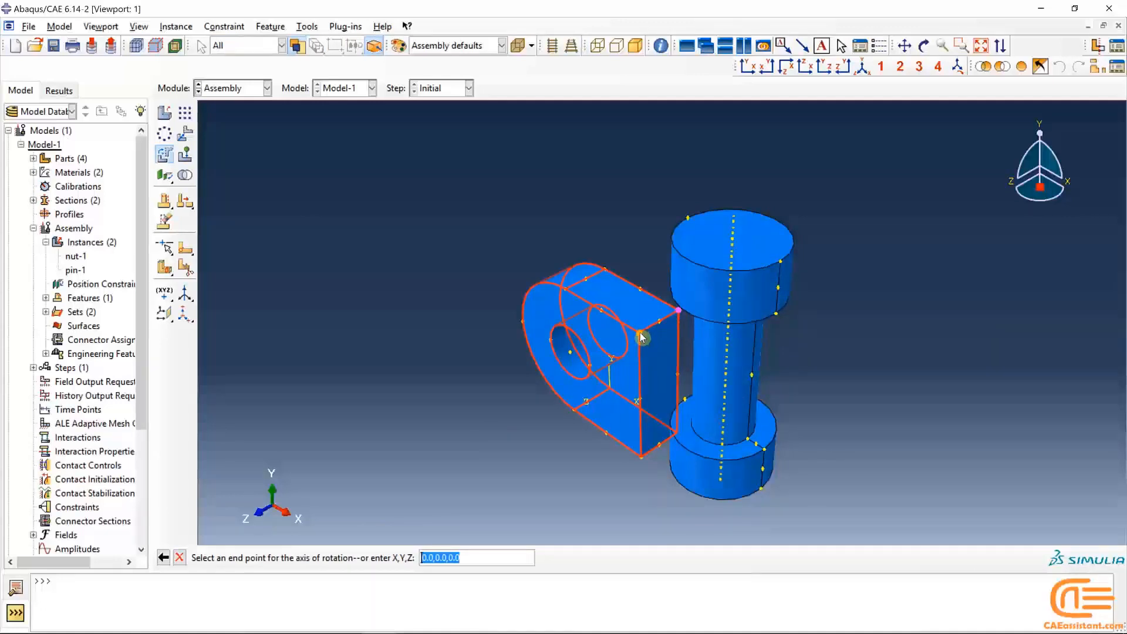
left_click(163, 557)
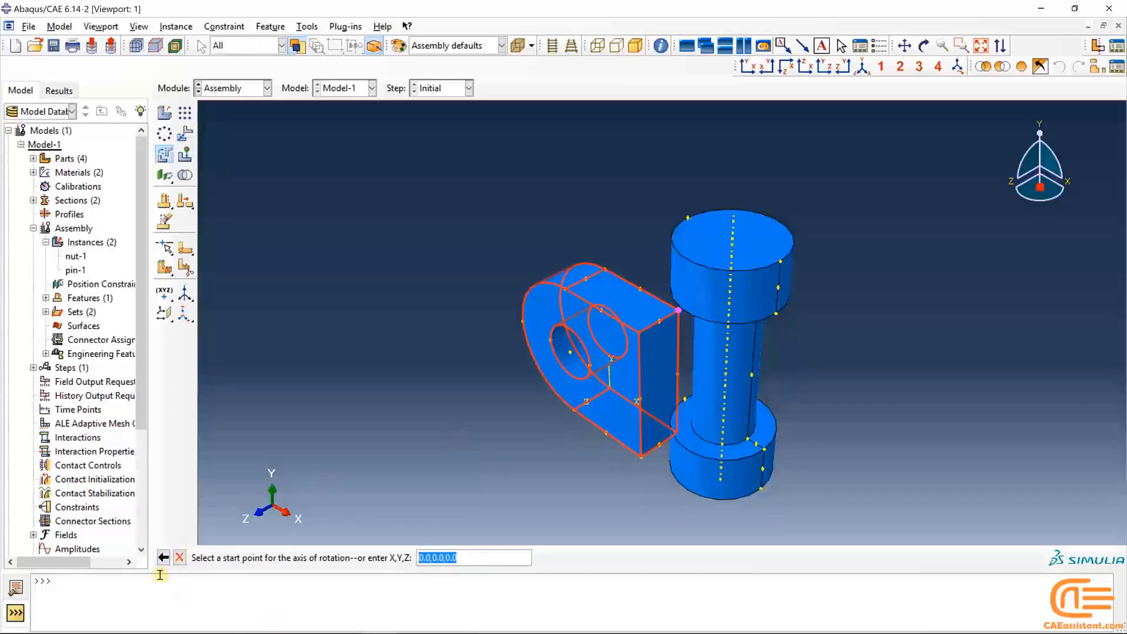
left_click(163, 557)
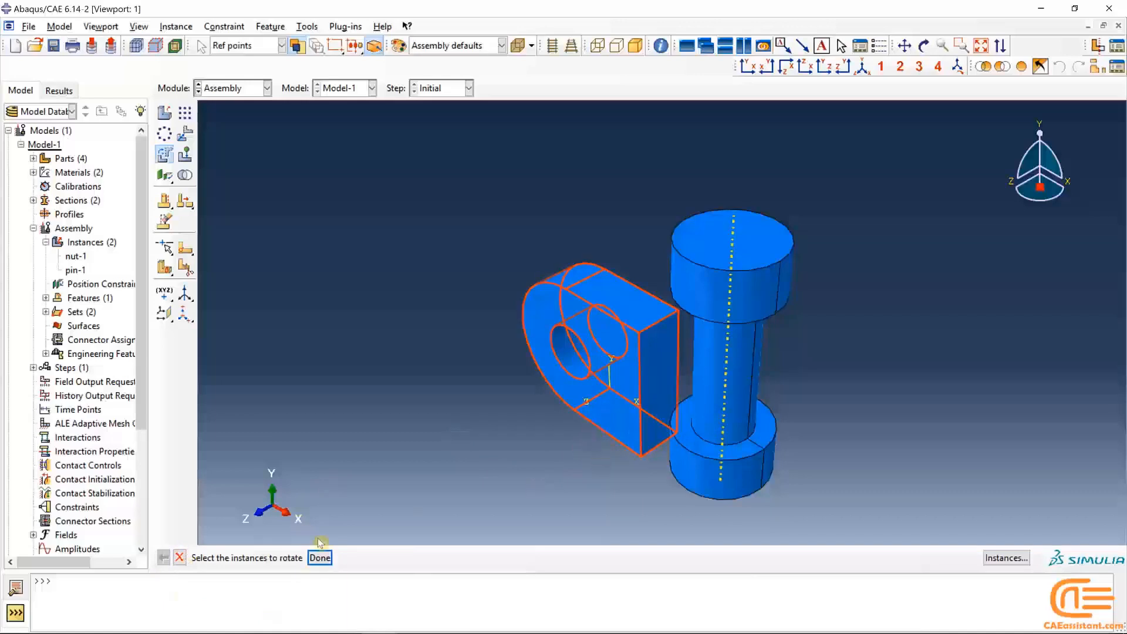
left_click(320, 557)
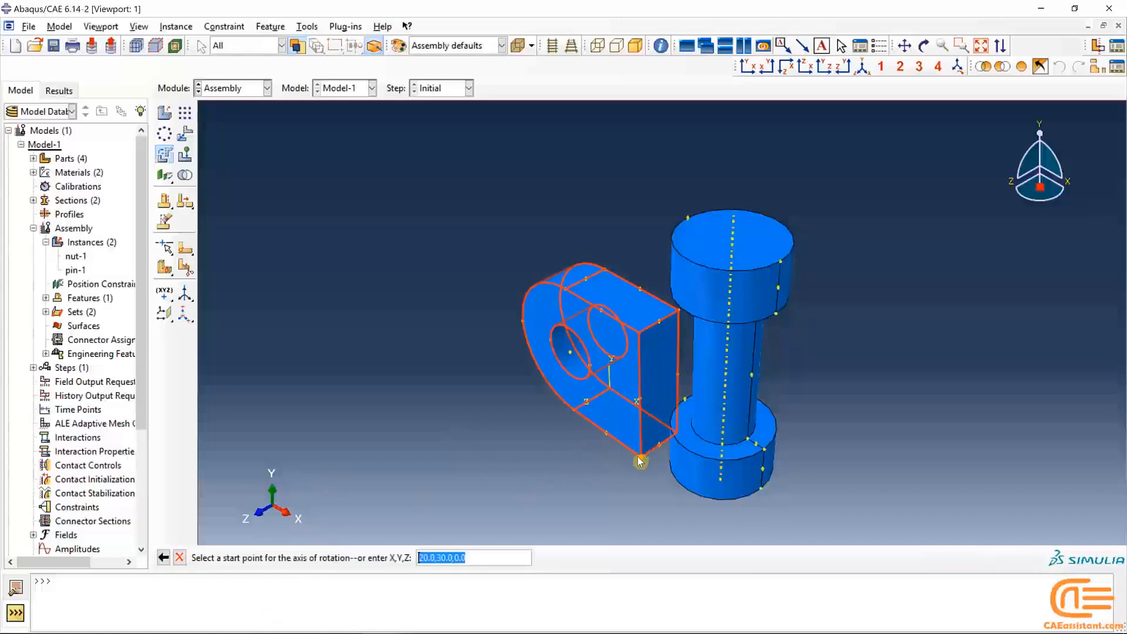
left_click(608, 438)
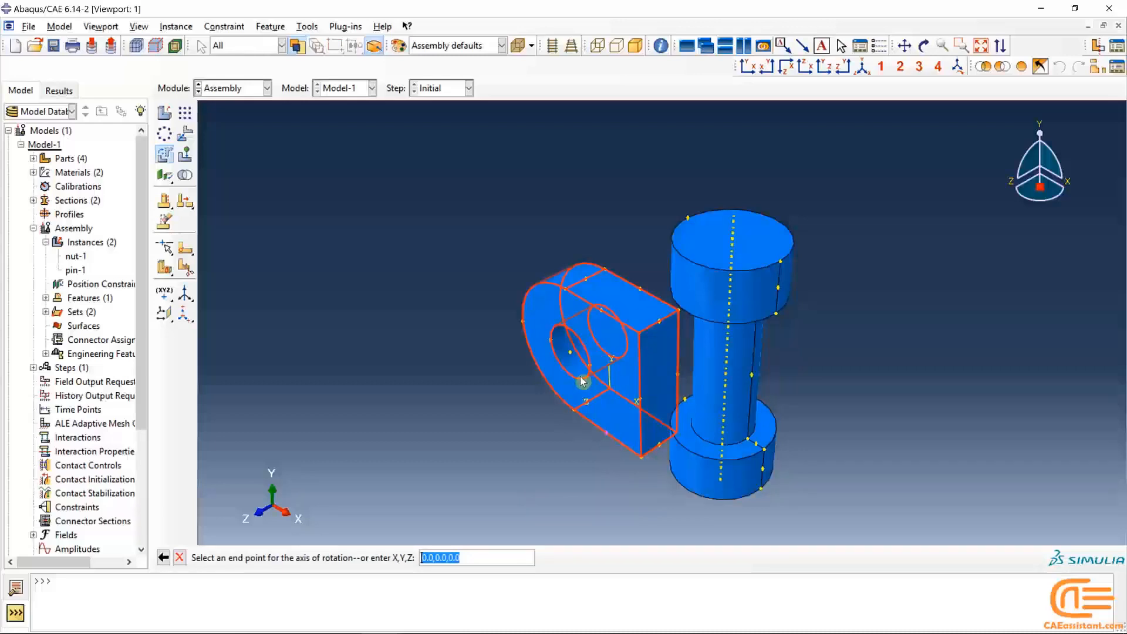
left_click(642, 460)
key("Return")
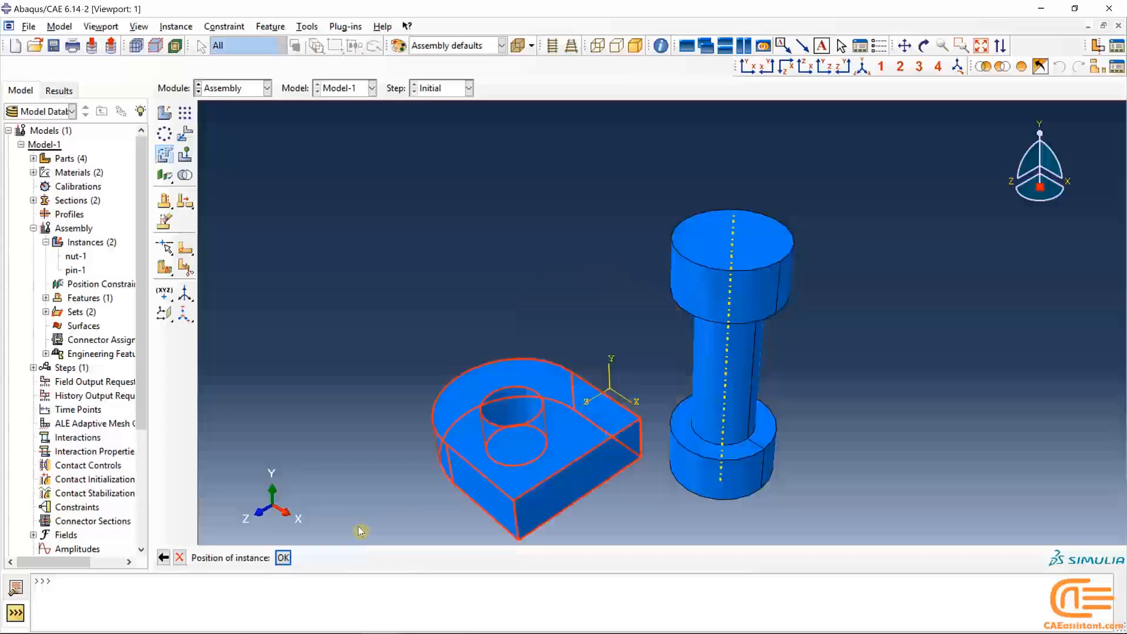
left_click(283, 557)
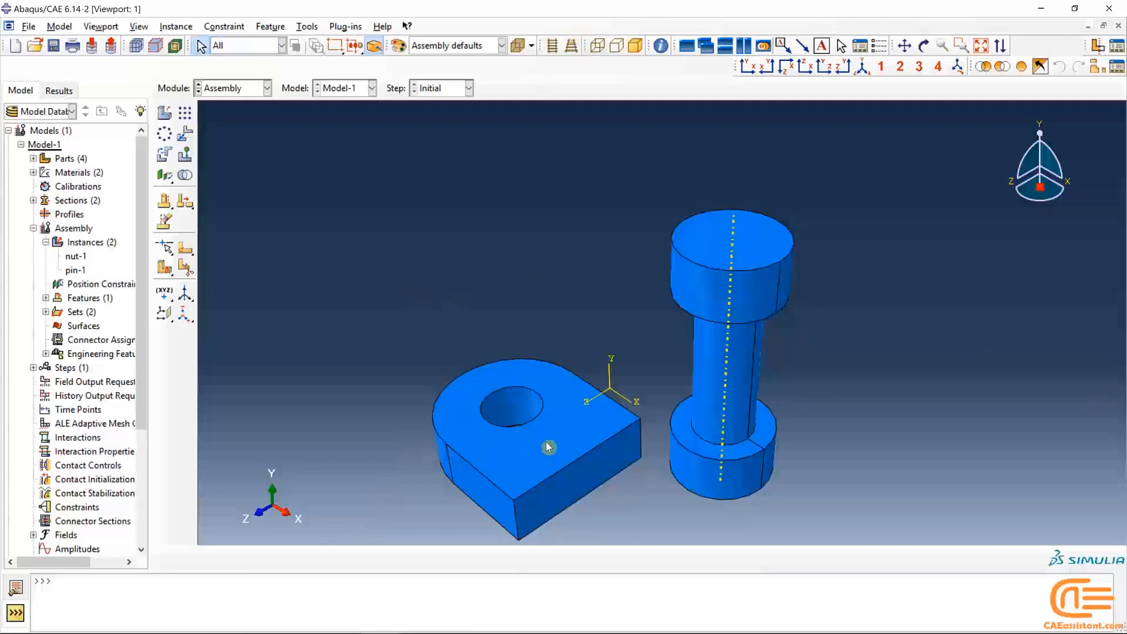
Translate the nut instance from the point on its hole's lower rim to the matching point at the base of the pin's shank
left_click(741, 370)
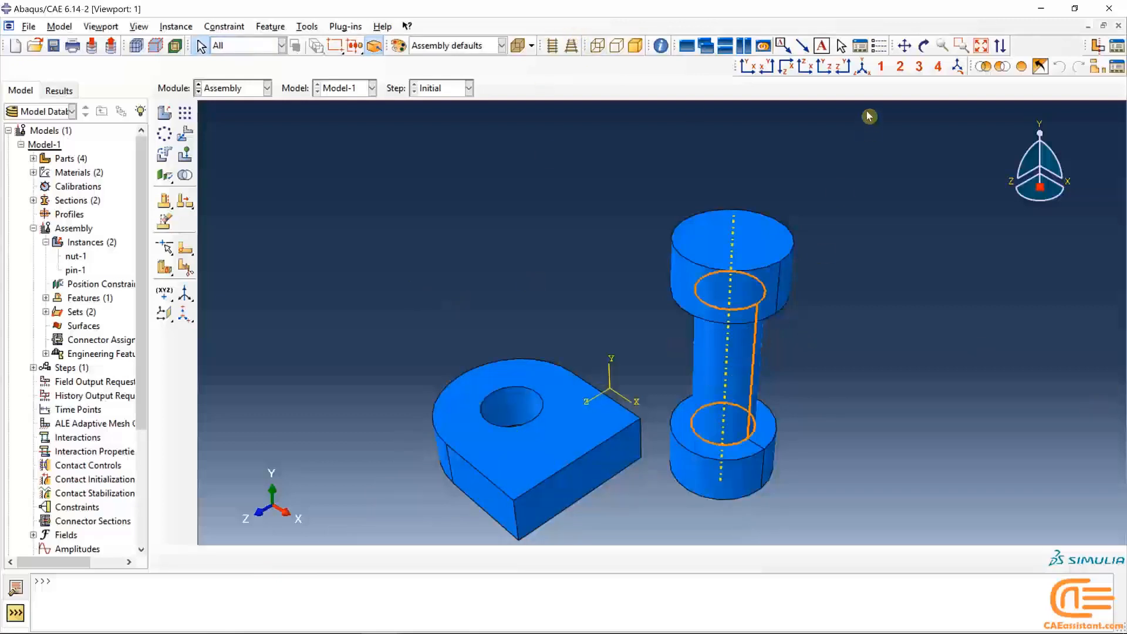
left_click(861, 63)
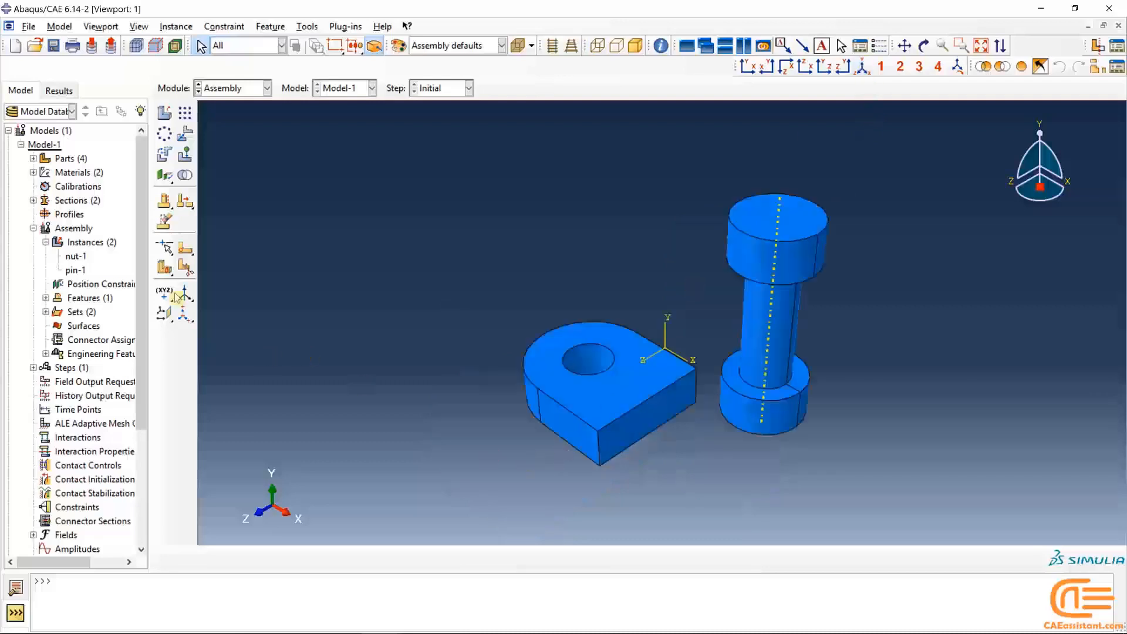
left_click(185, 134)
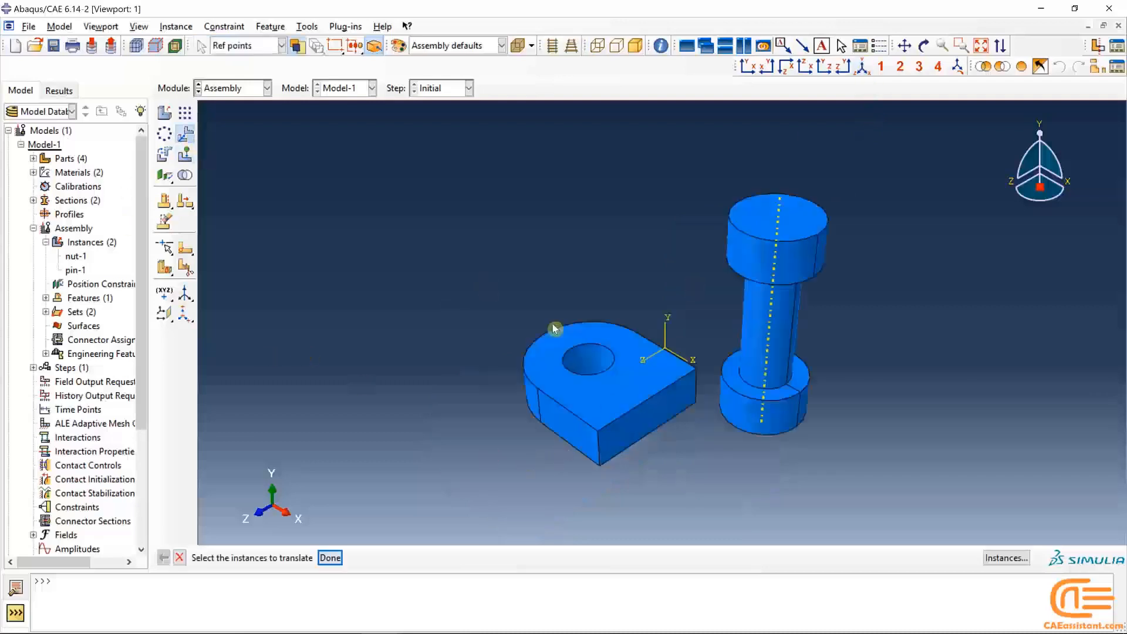
left_click(607, 399)
left_click(330, 558)
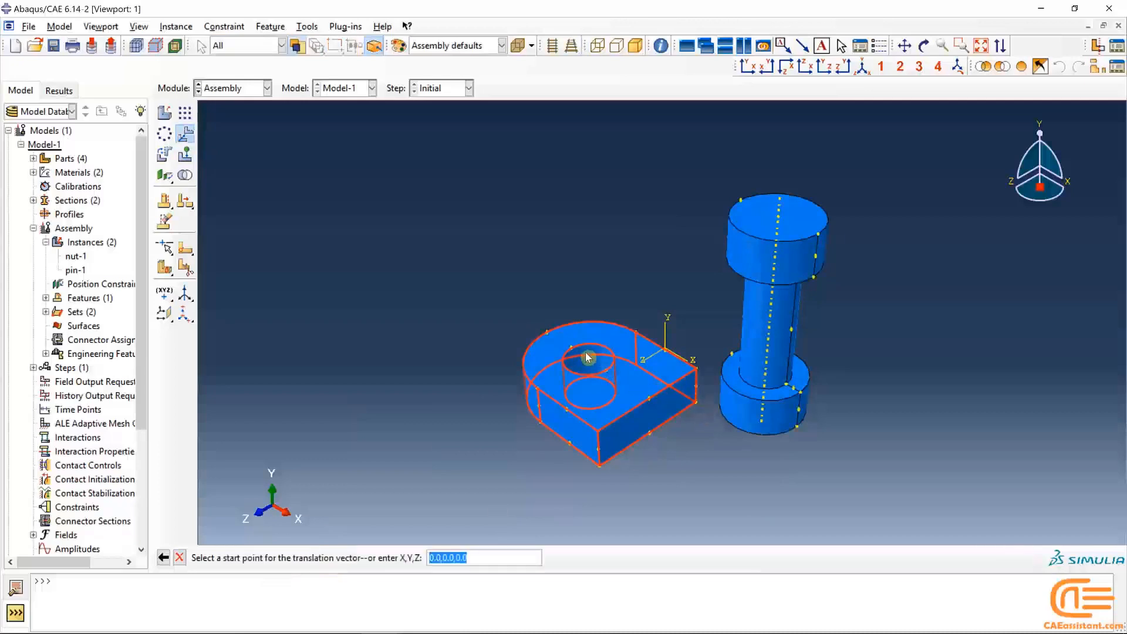
left_click(608, 403)
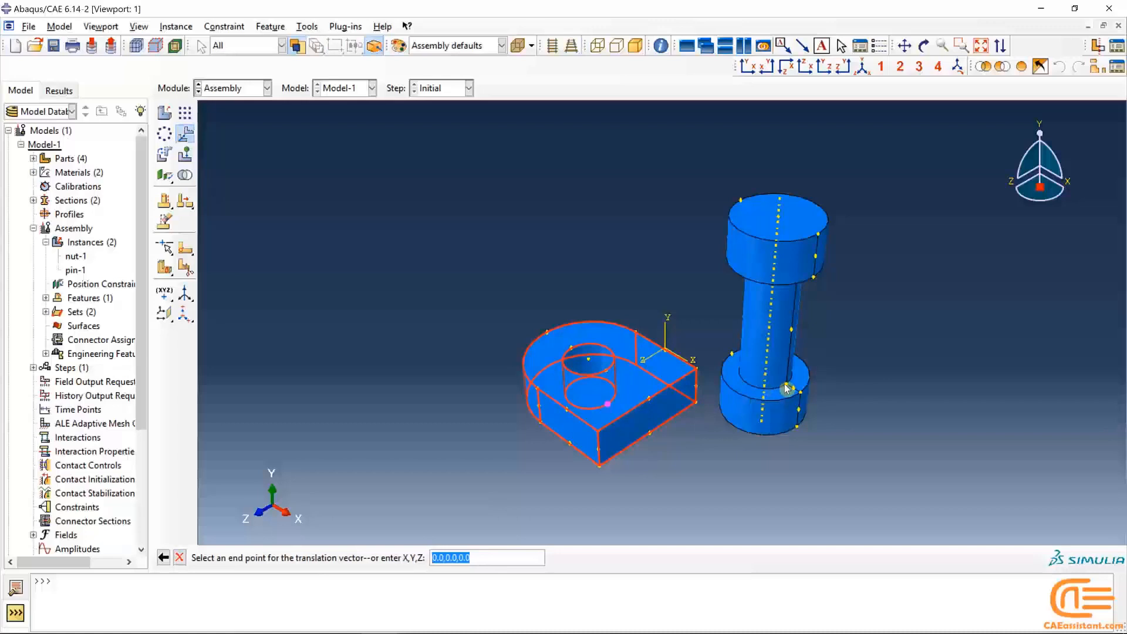
left_click(786, 388)
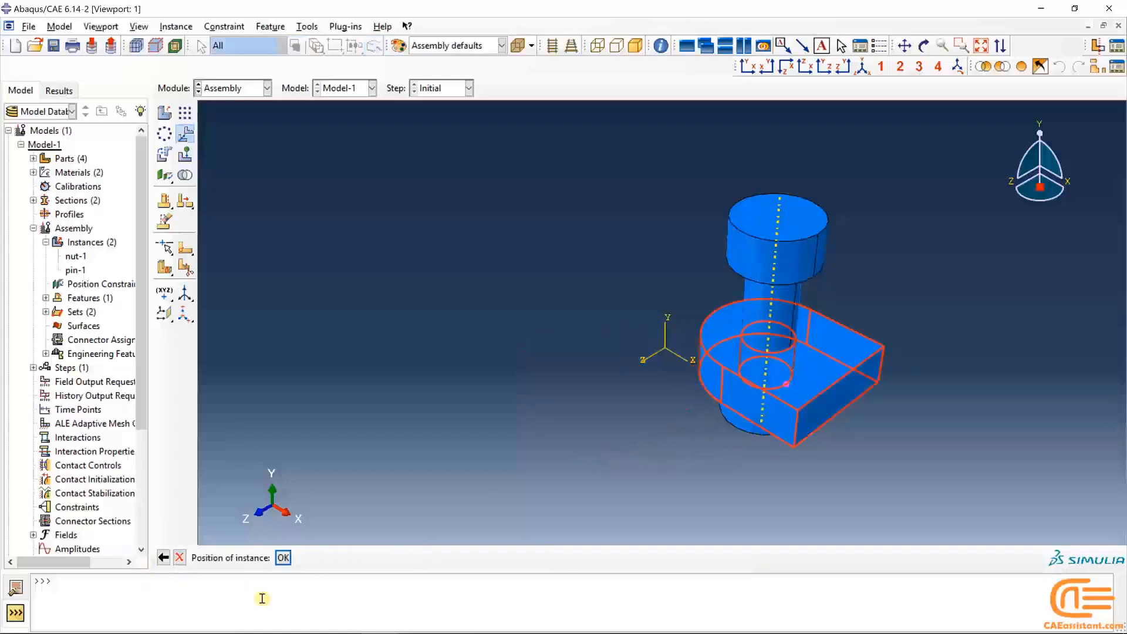
left_click(284, 558)
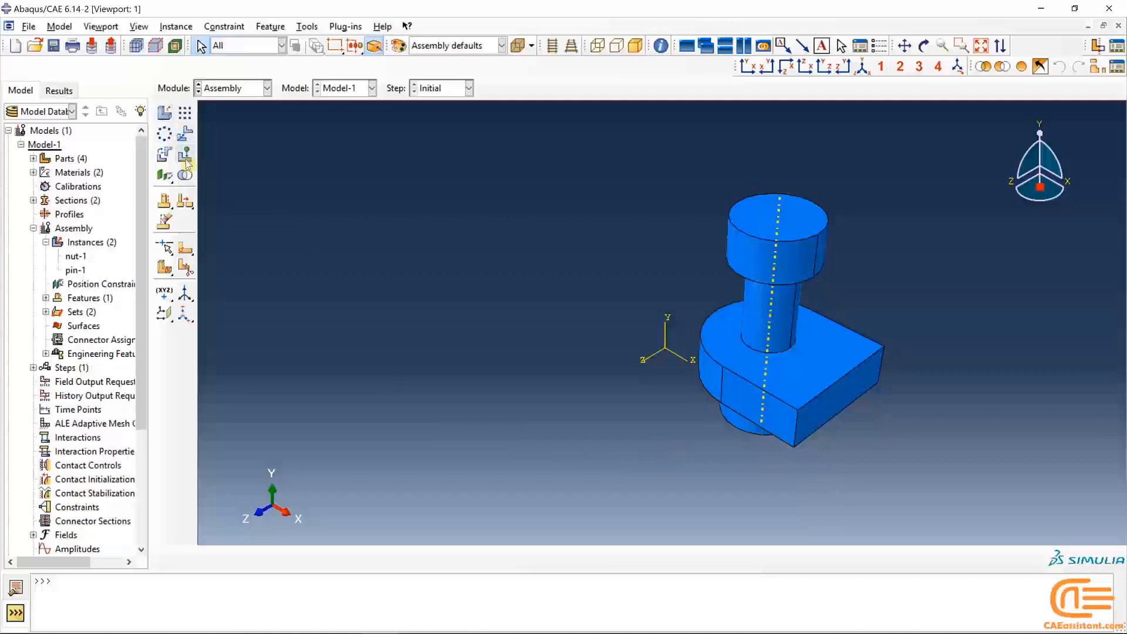
Translate the nut instance up along the pin using a vector from 0,0,0 to 0,10,0
left_click(185, 139)
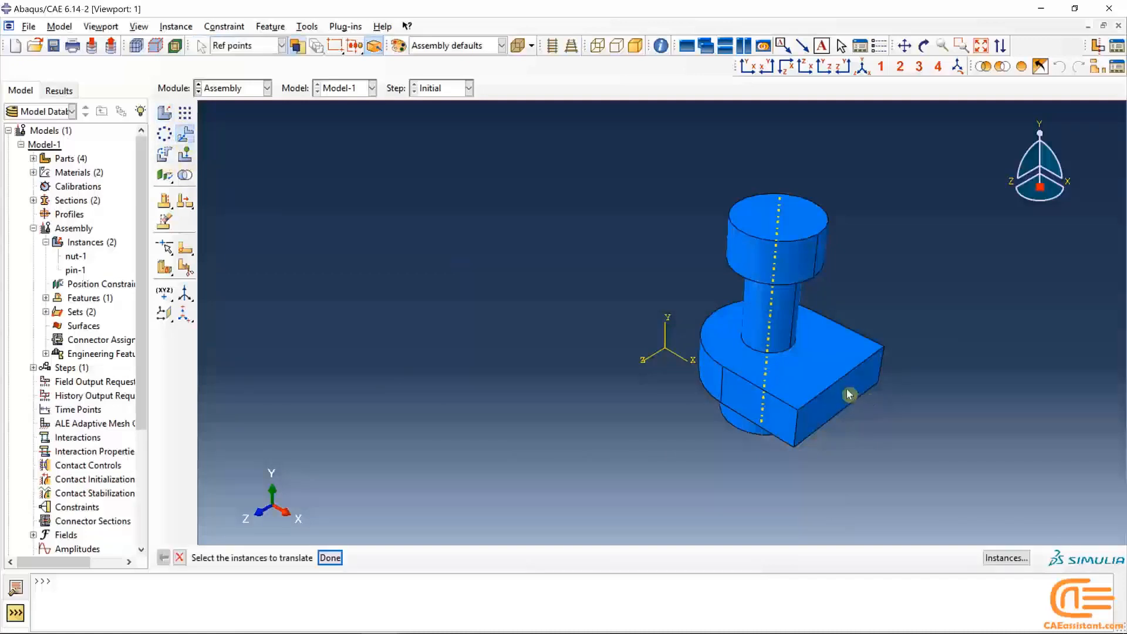
left_click(850, 395)
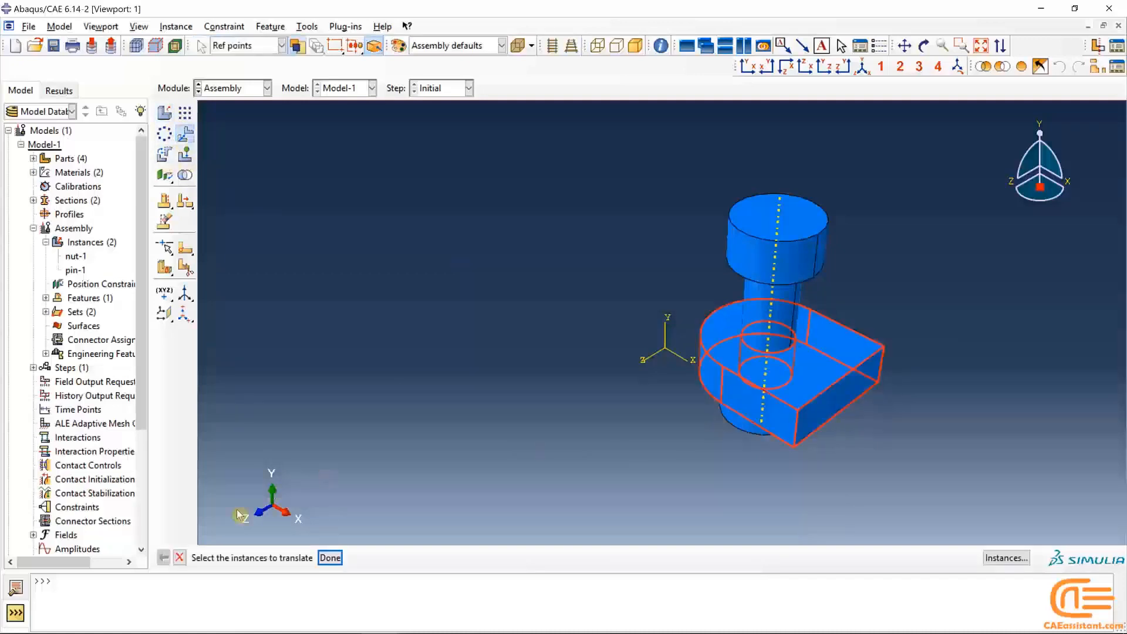
left_click(329, 558)
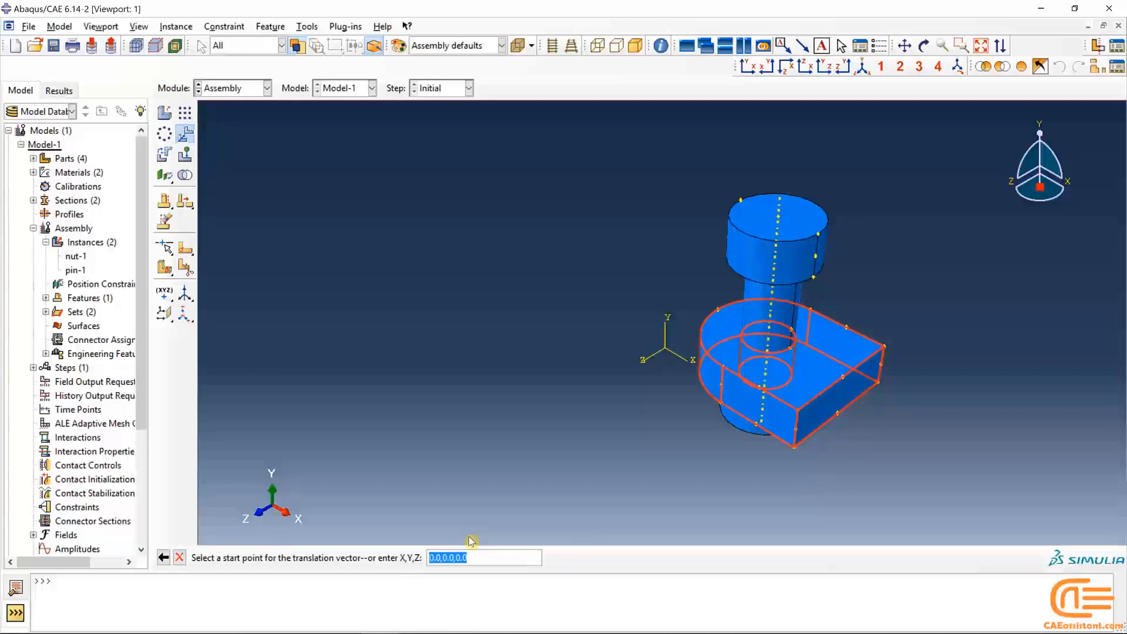
key("Return")
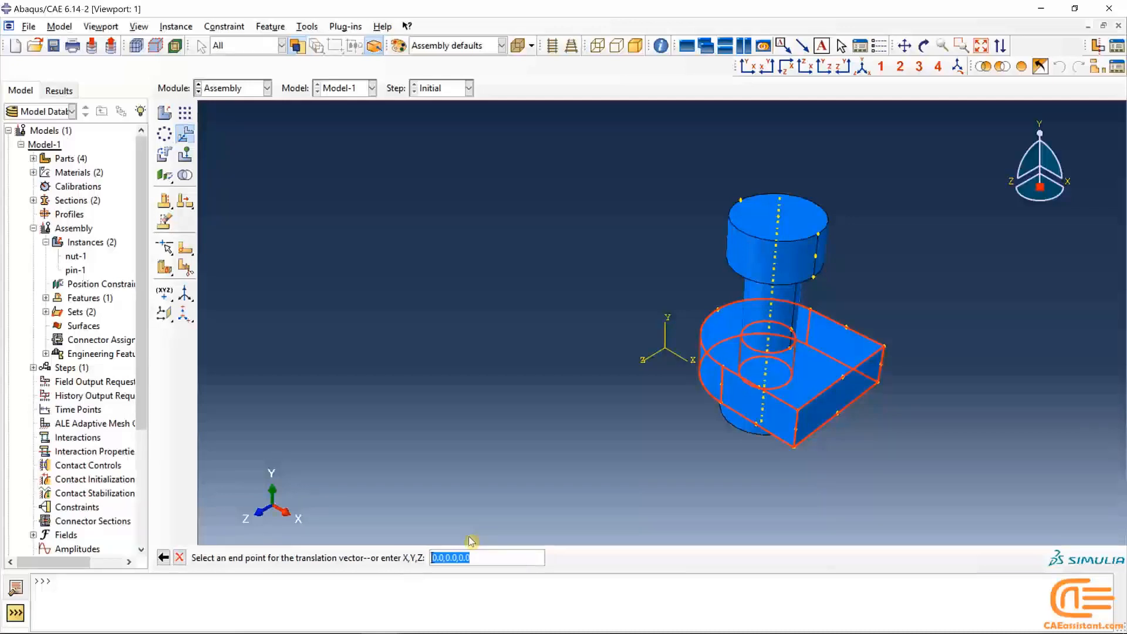
left_click(448, 561)
type("10")
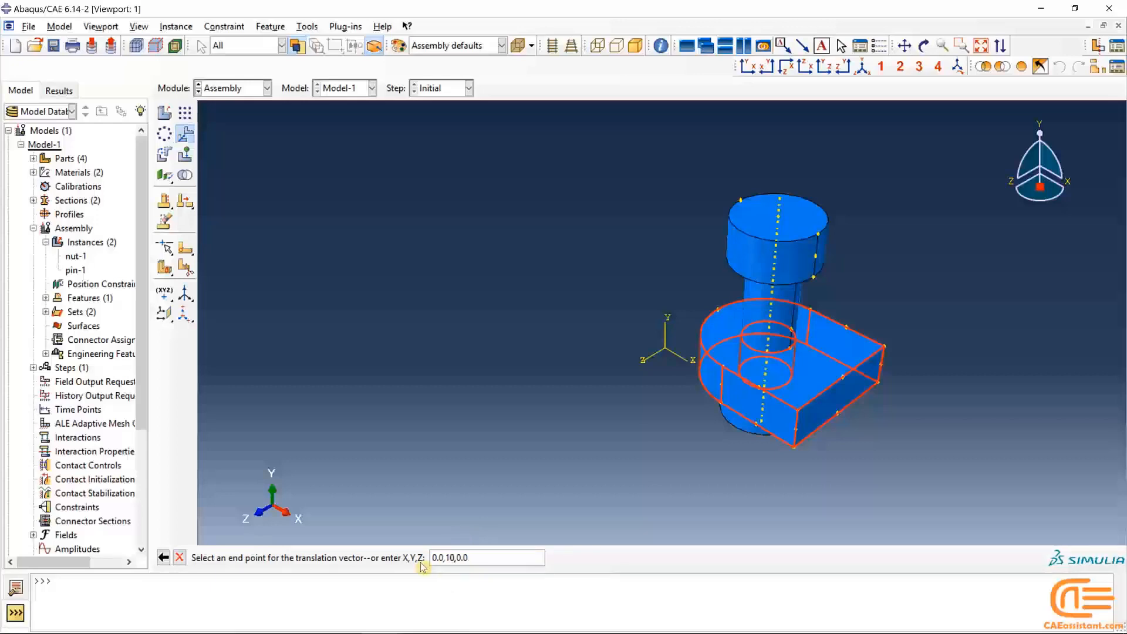
key("Return")
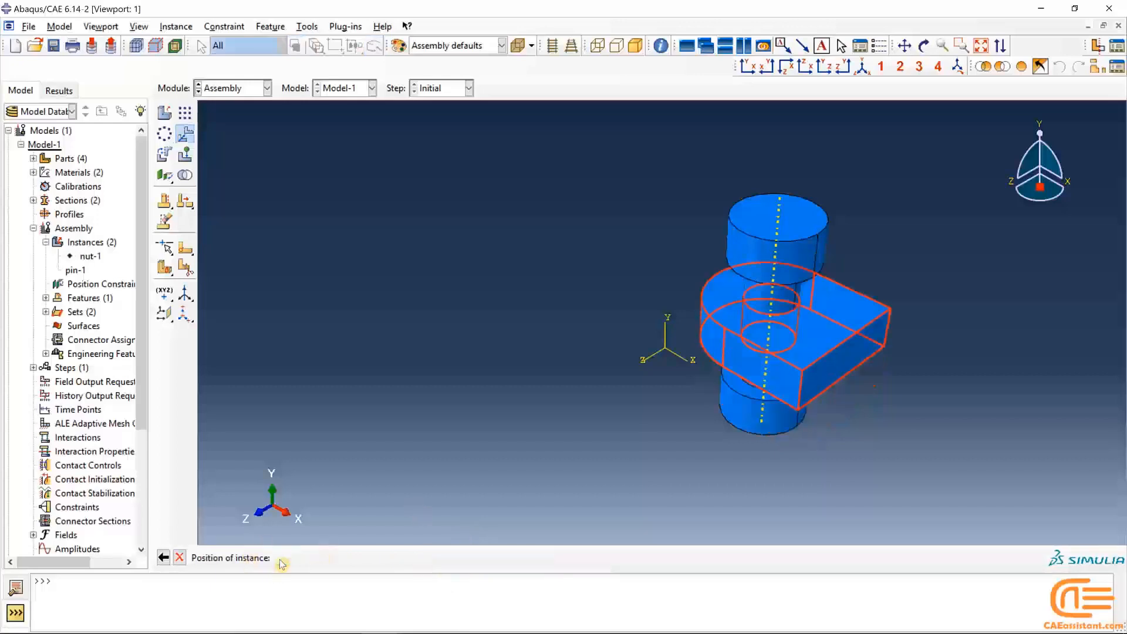
left_click(281, 558)
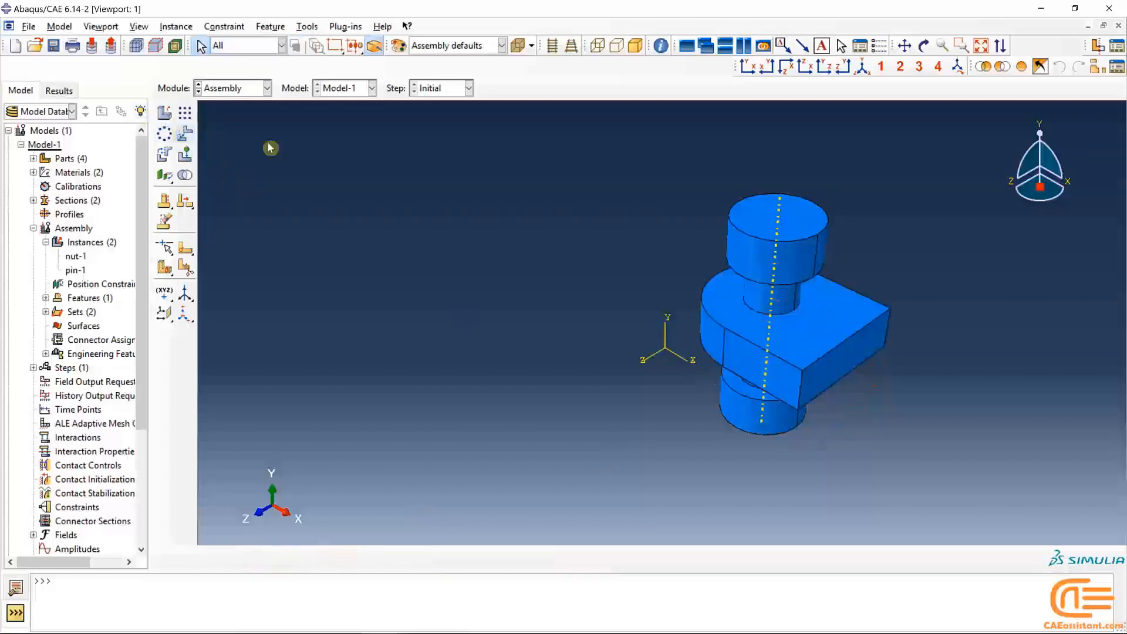
Create dependent, auto-offset instances of the nut-bottom and nut-up parts
left_click(923, 46)
left_click_drag(834, 269, 742, 180)
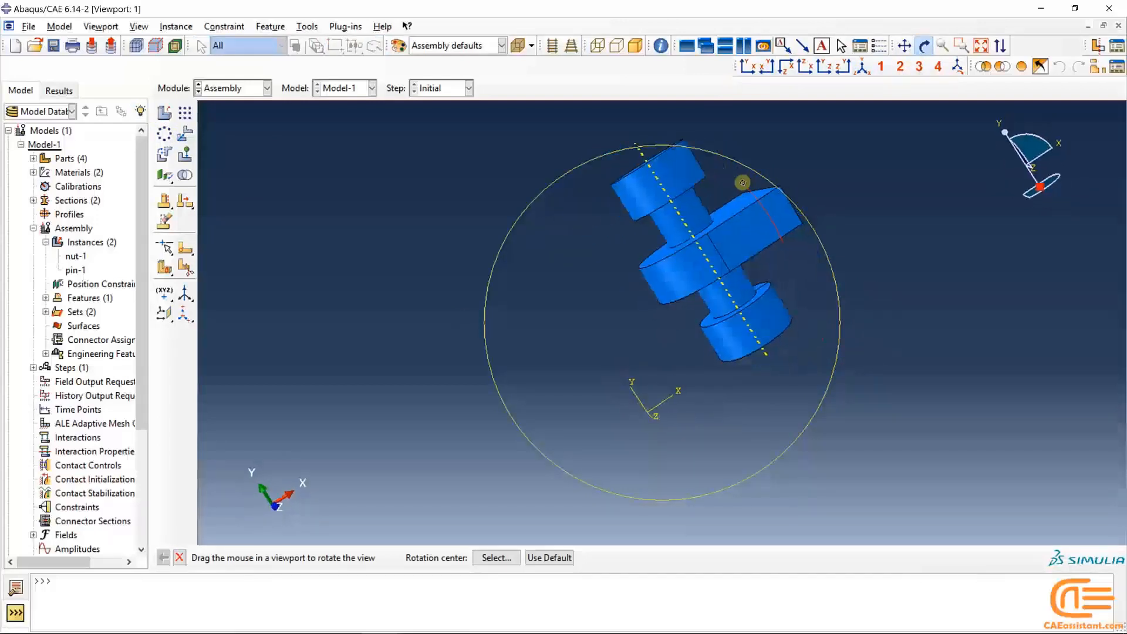
left_click(169, 114)
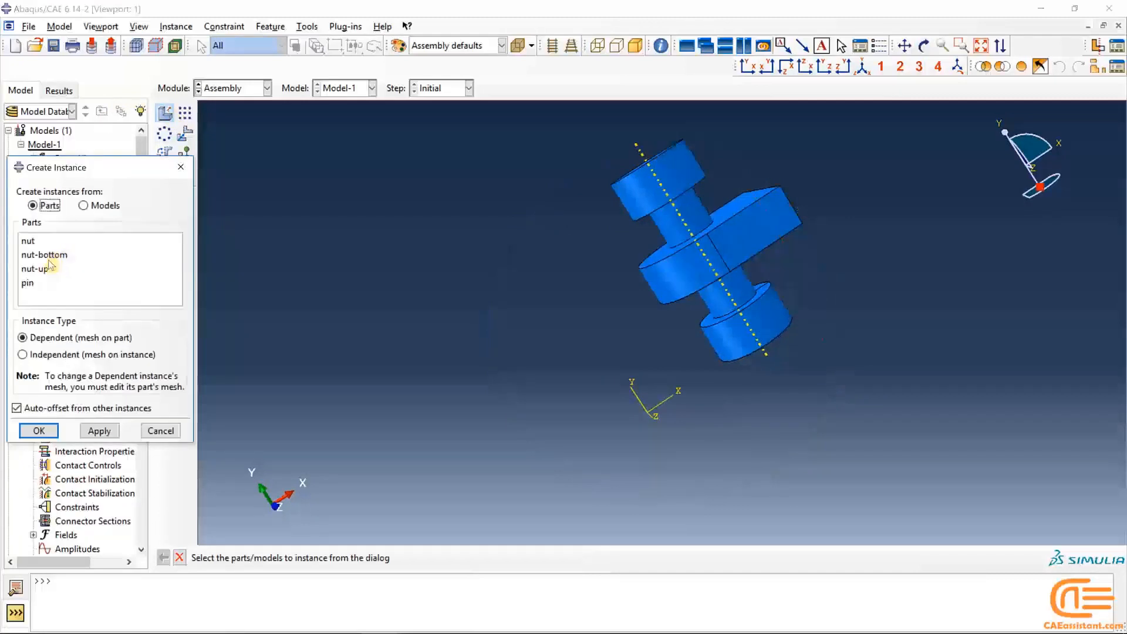
left_click(50, 256)
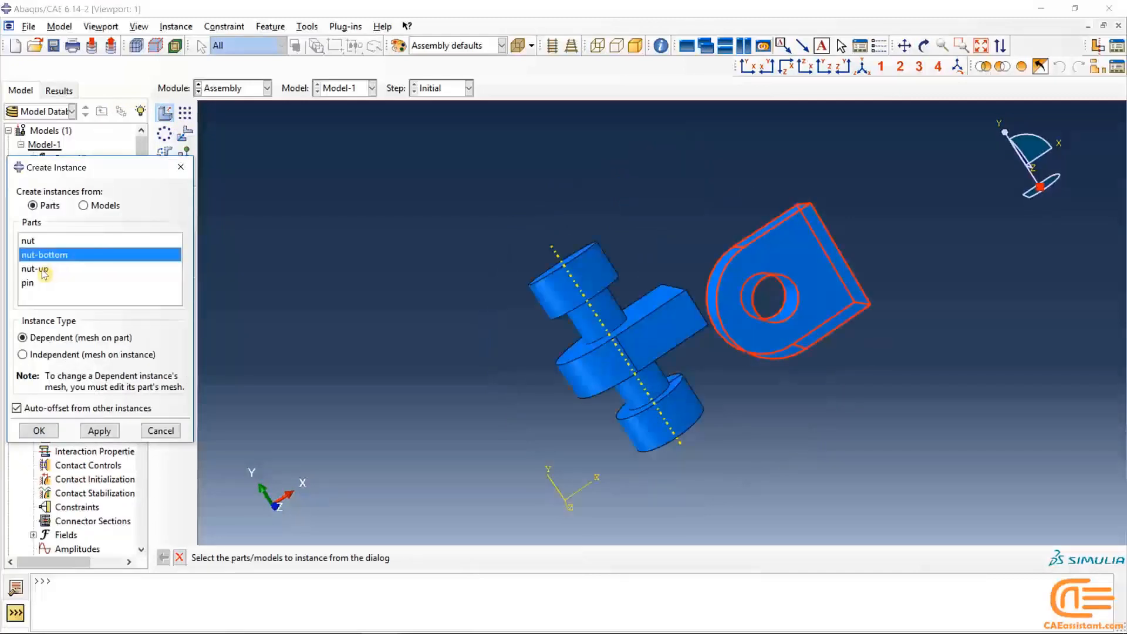
left_click(42, 268, "shift")
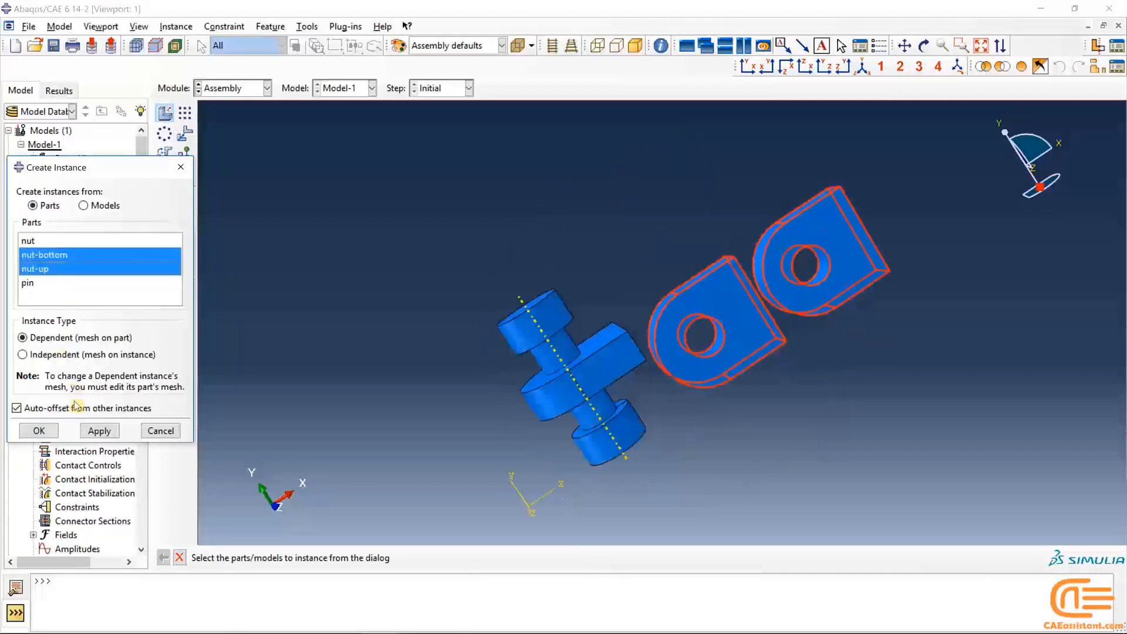
left_click(39, 431)
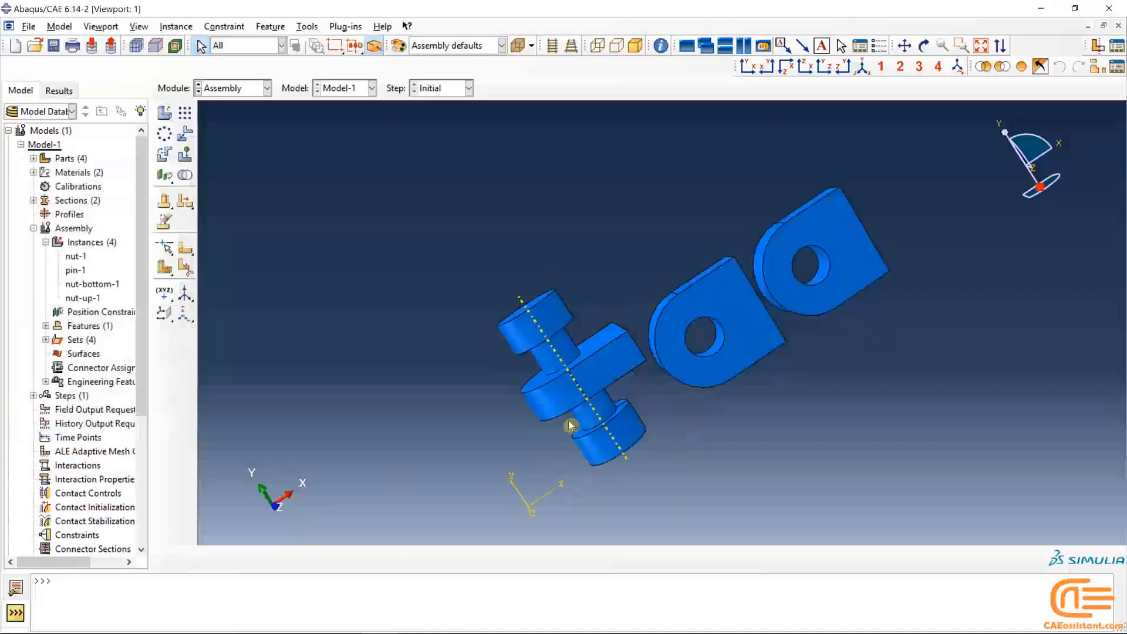
Rotate the nut-bottom and nut-up instances together by 90 degrees about the straight lower side edge of the nut nearest the pin
left_click(165, 153)
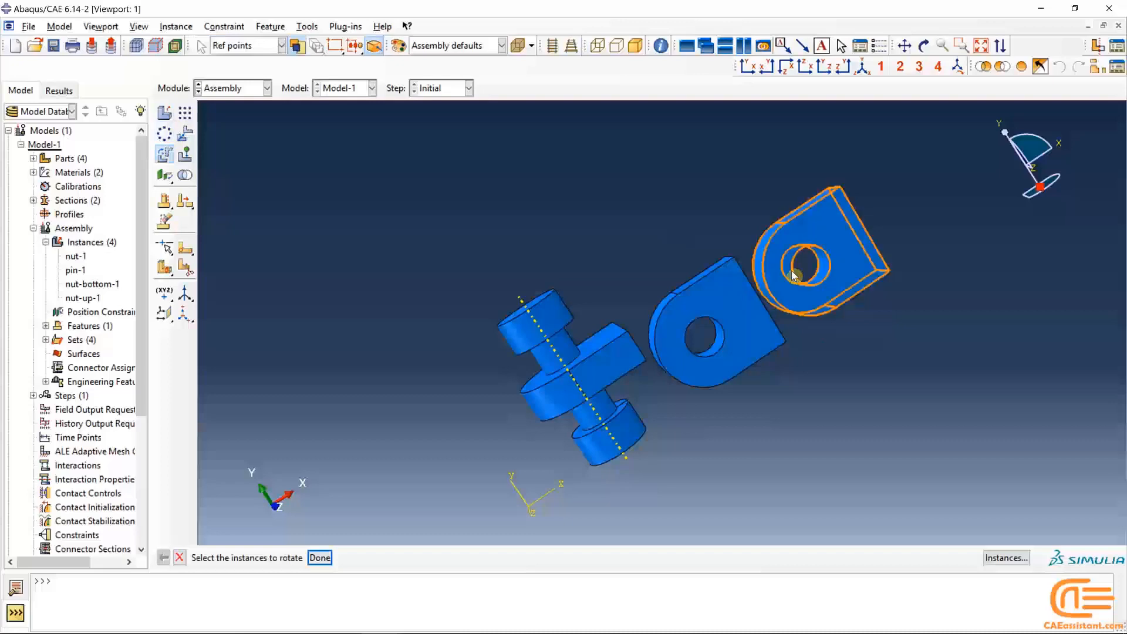
left_click(792, 276)
left_click(746, 306, "shift")
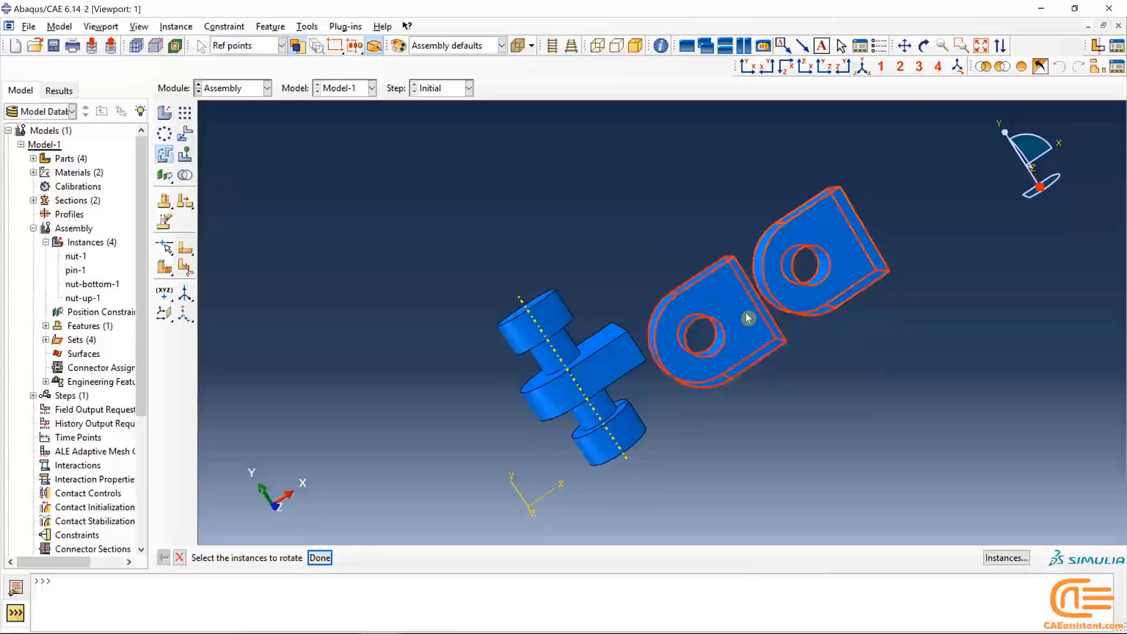
left_click(326, 557)
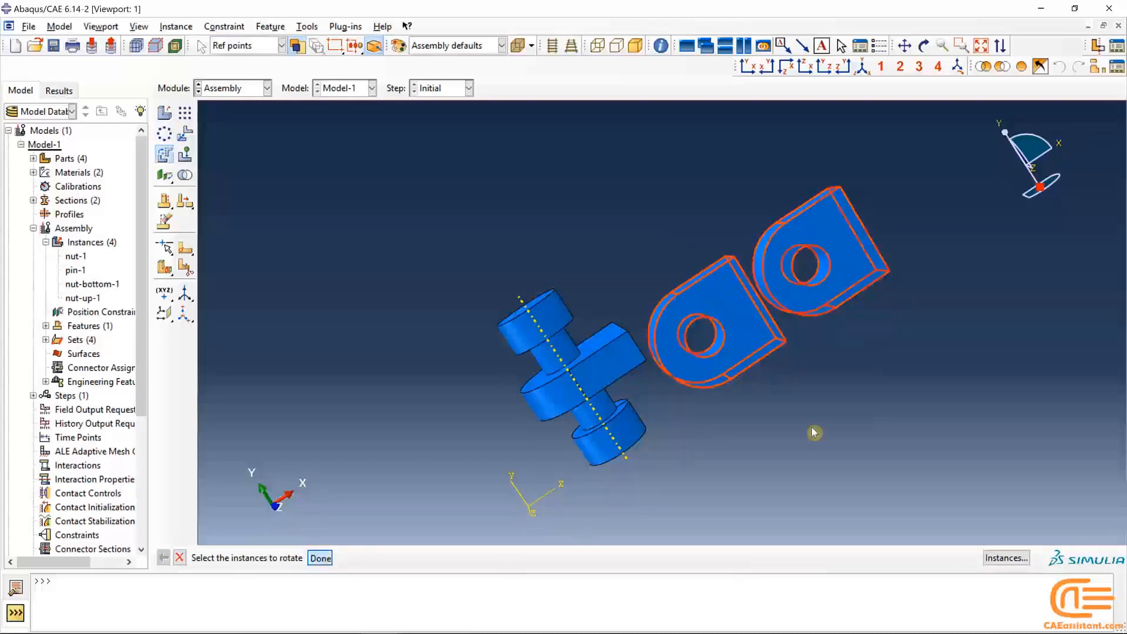
left_click(785, 340)
left_click(731, 379)
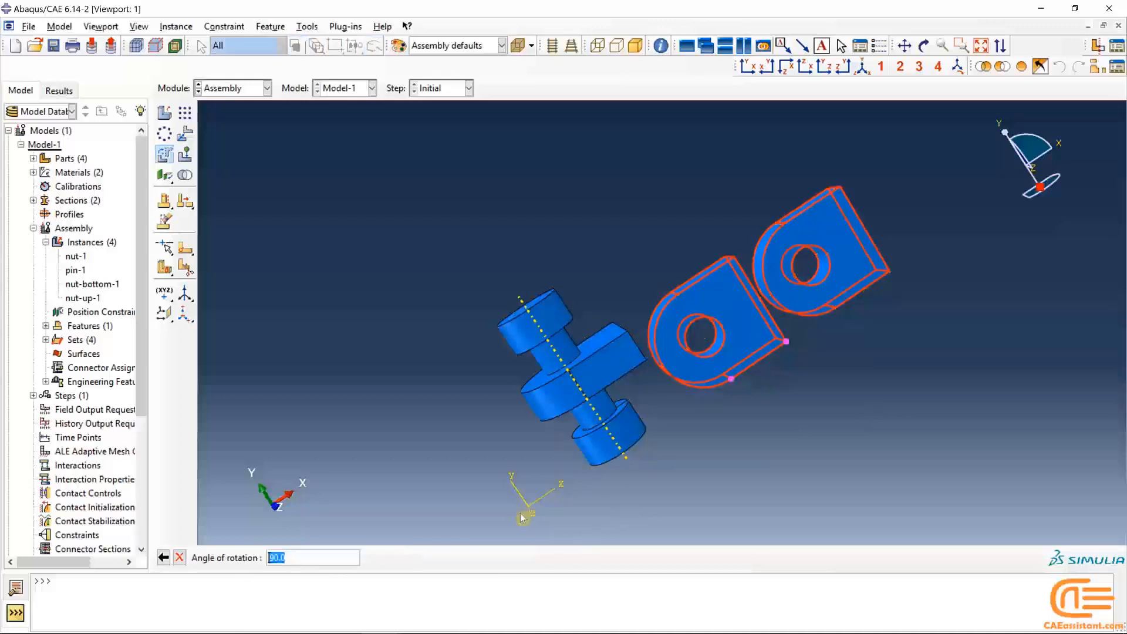
key("Return")
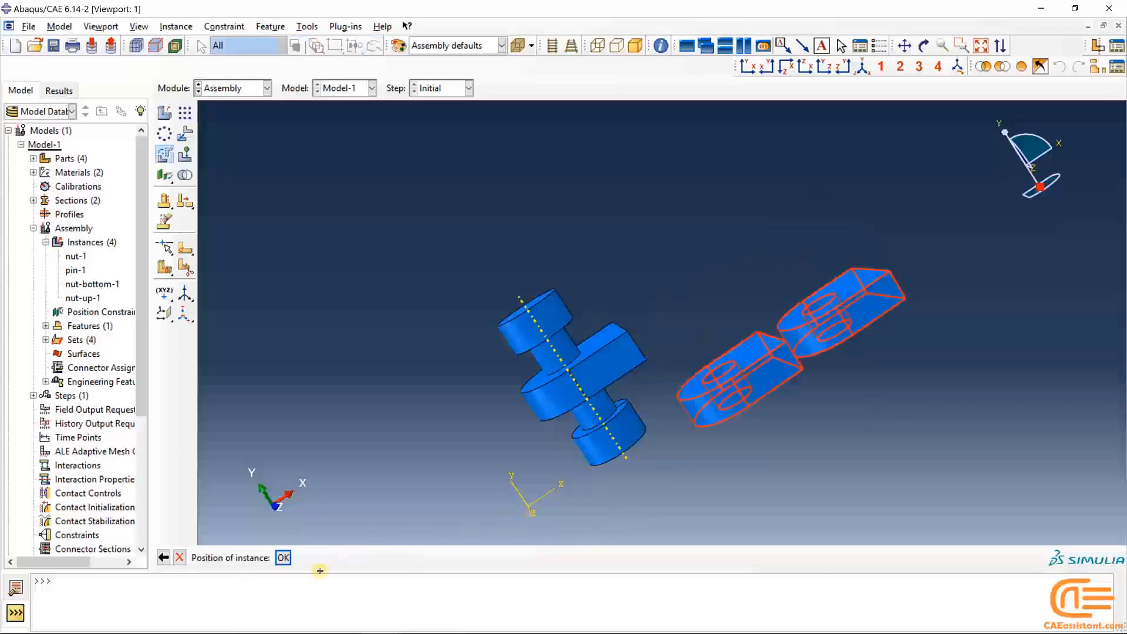
left_click(291, 560)
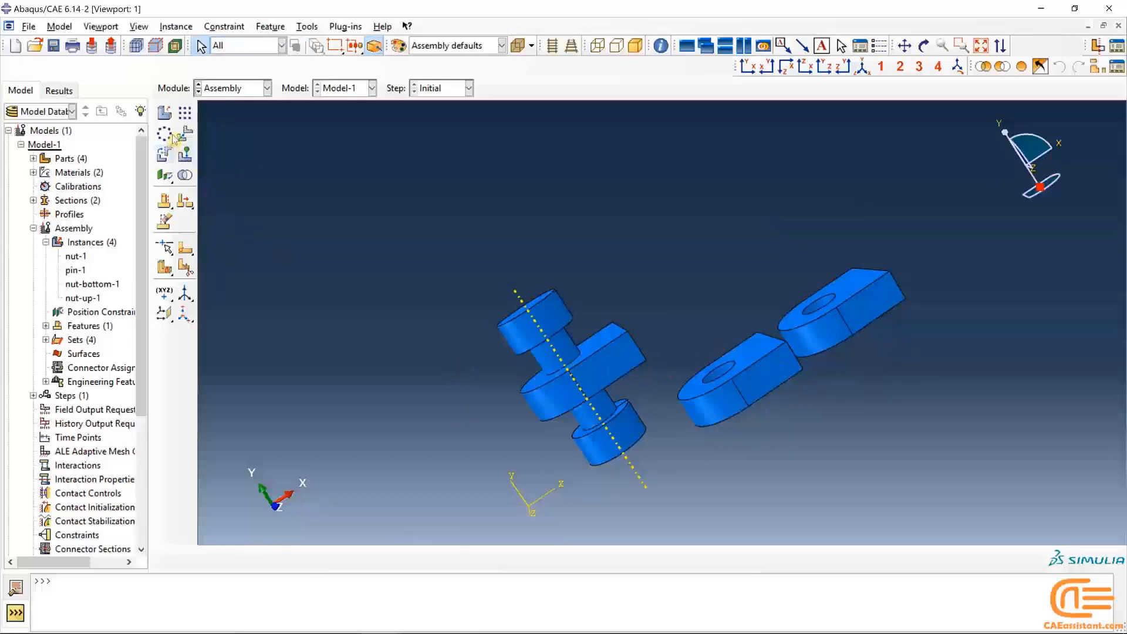
Rotate the nut-bottom and nut-up instances together by 180 degrees about the upper edge of the nearer nut's flat end
left_click(164, 154)
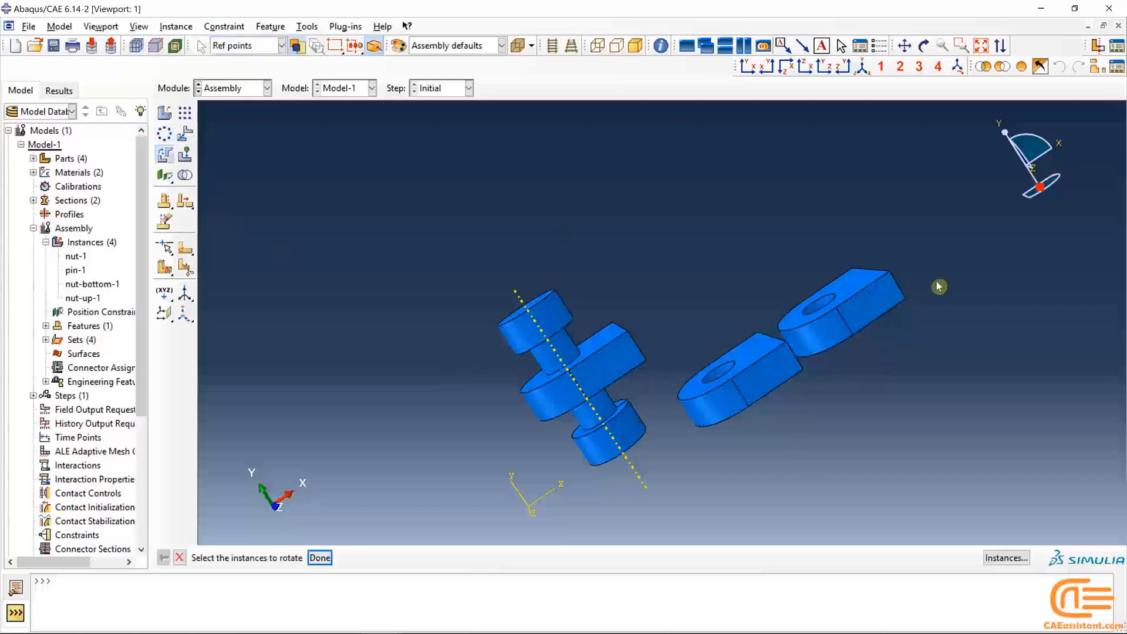
left_click(875, 304)
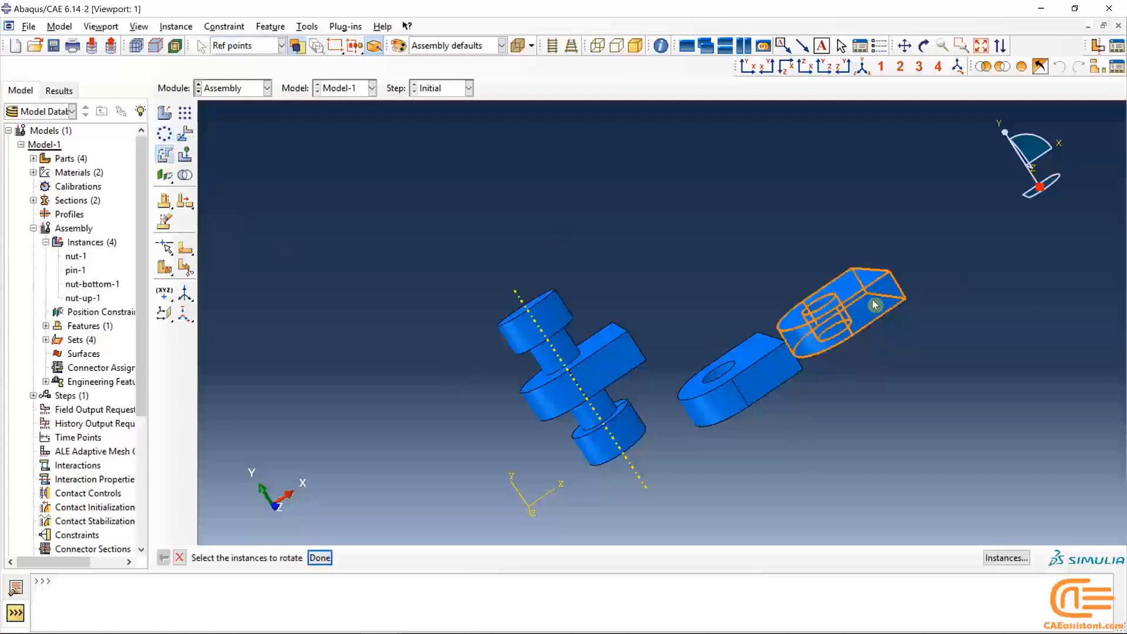
left_click(773, 377, "shift")
left_click(320, 557)
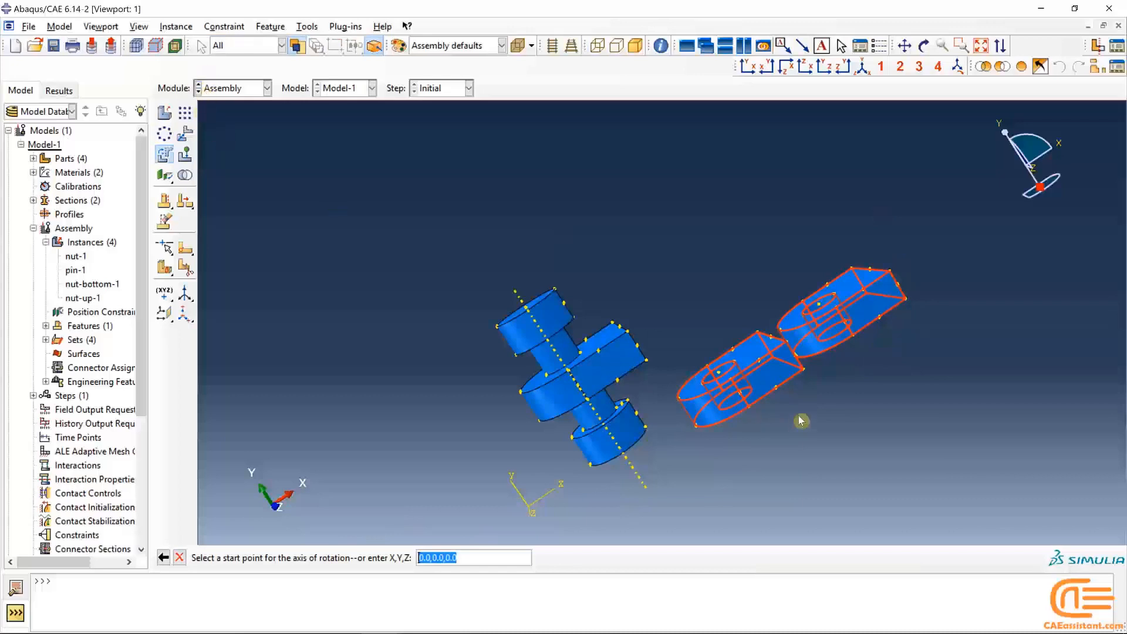
left_click(786, 346)
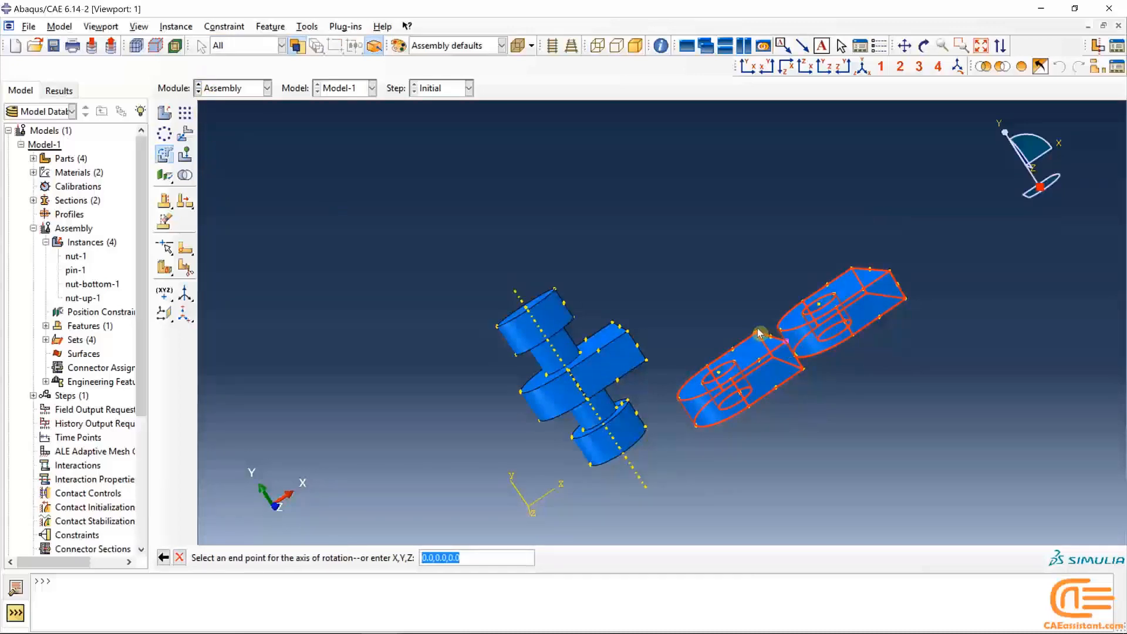
left_click(757, 334)
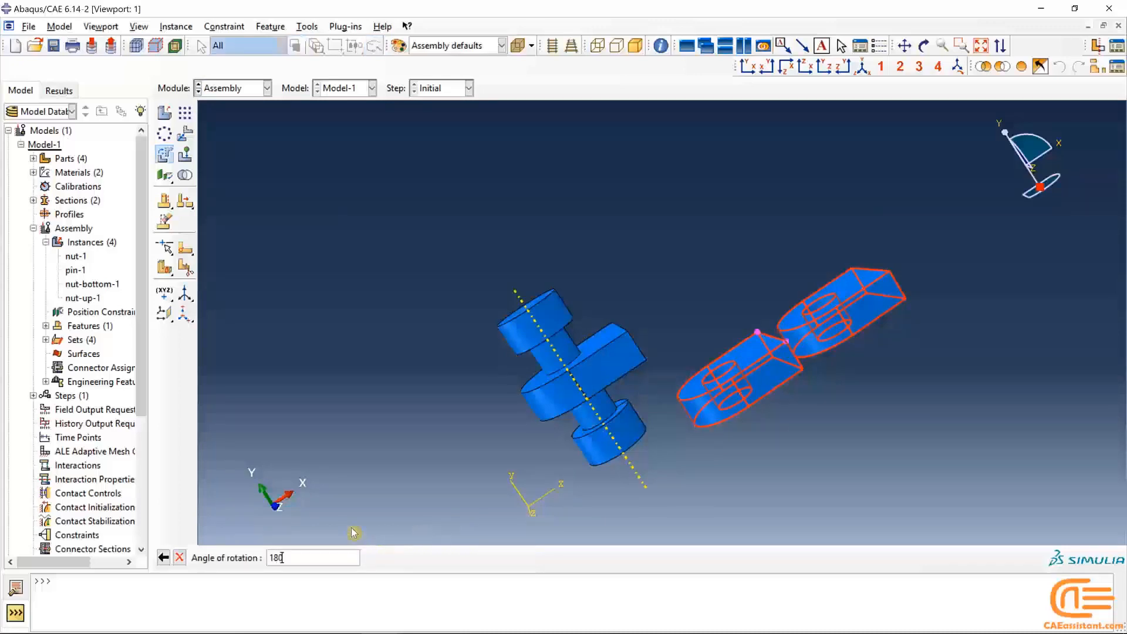
key("Return")
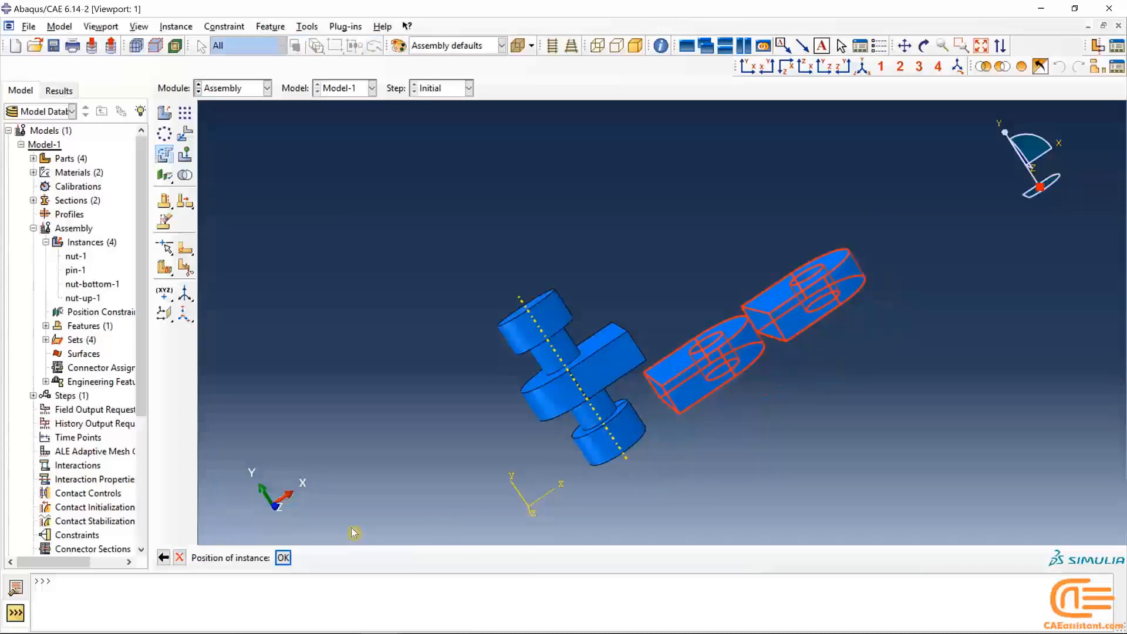
left_click(283, 558)
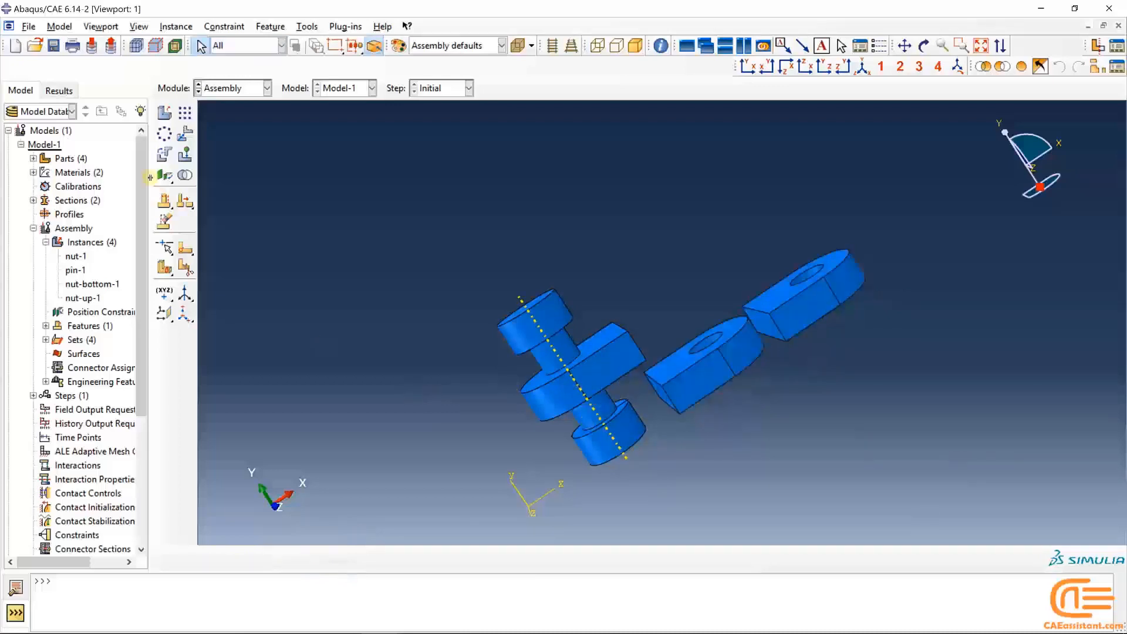
Translate the nut-bottom instance from the point on its hole's lower rim to the matching point where the pin's shank meets the lower head
left_click(182, 137)
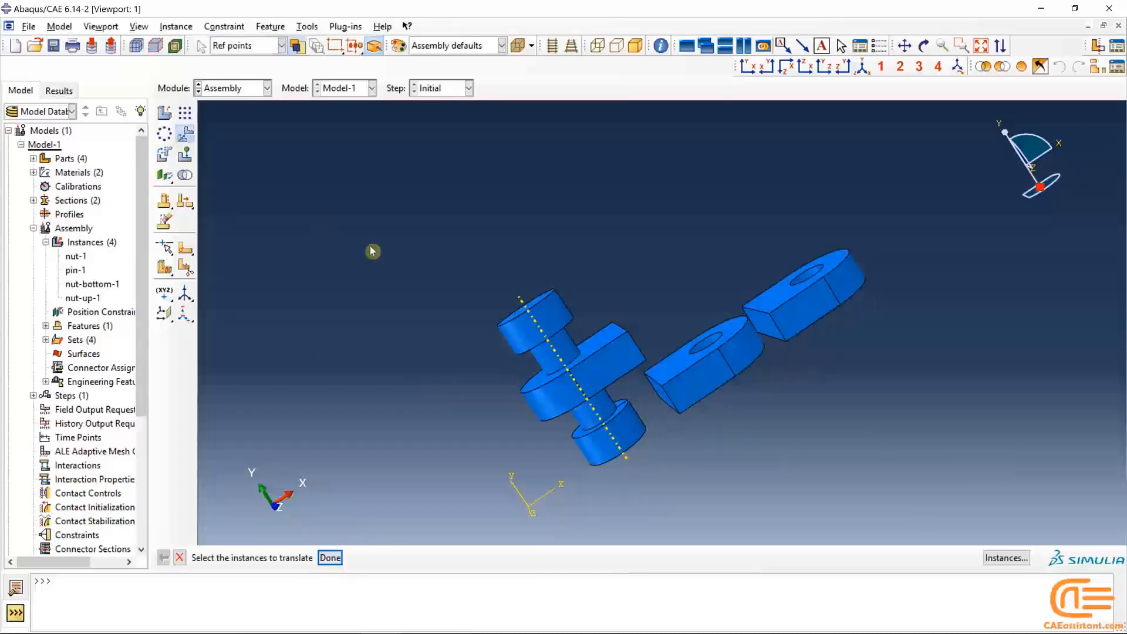
left_click(1006, 558)
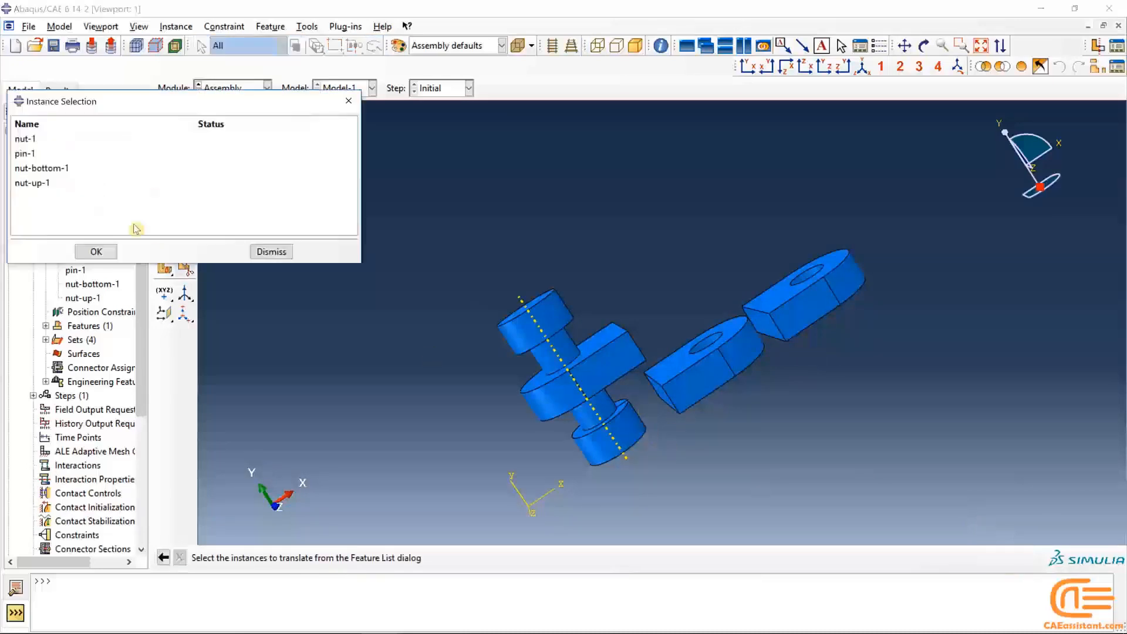
left_click(44, 168)
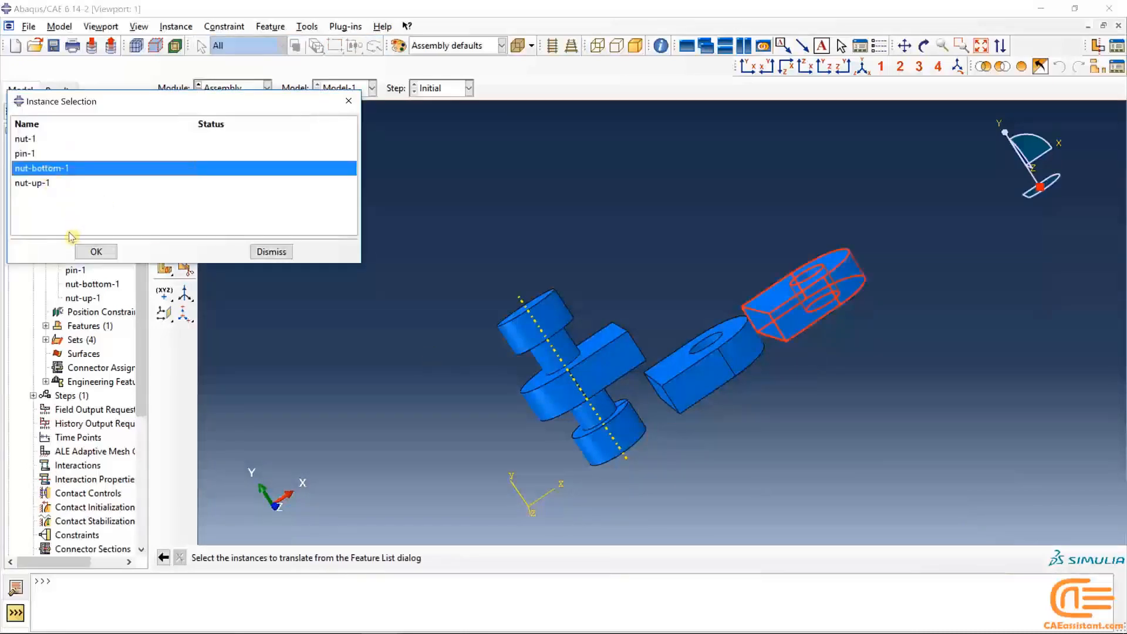
left_click(95, 251)
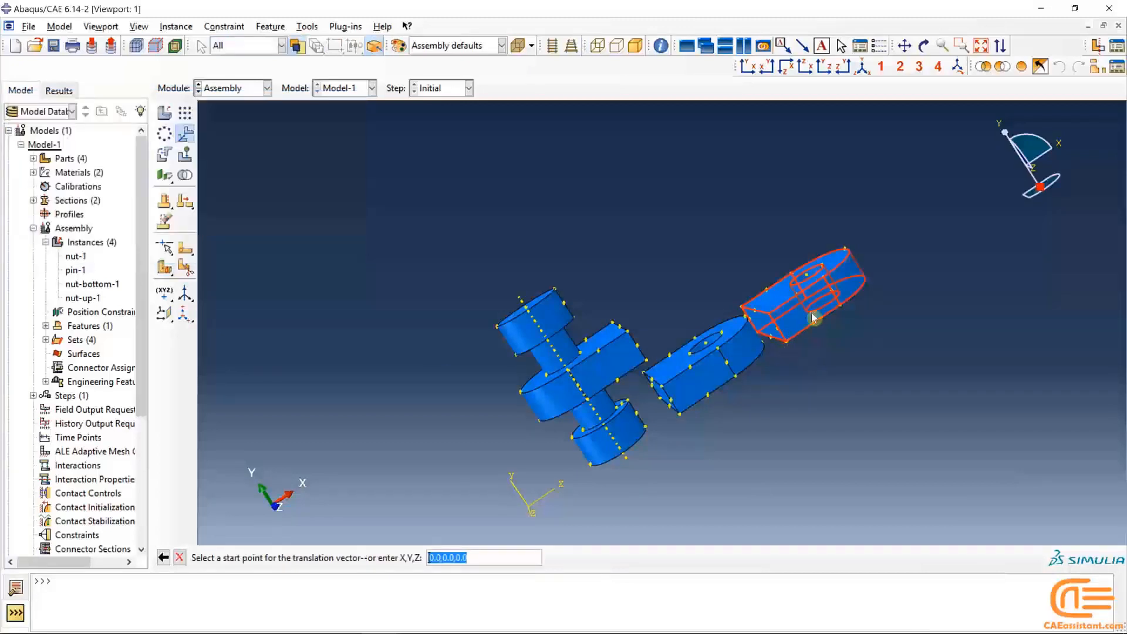
left_click(807, 312)
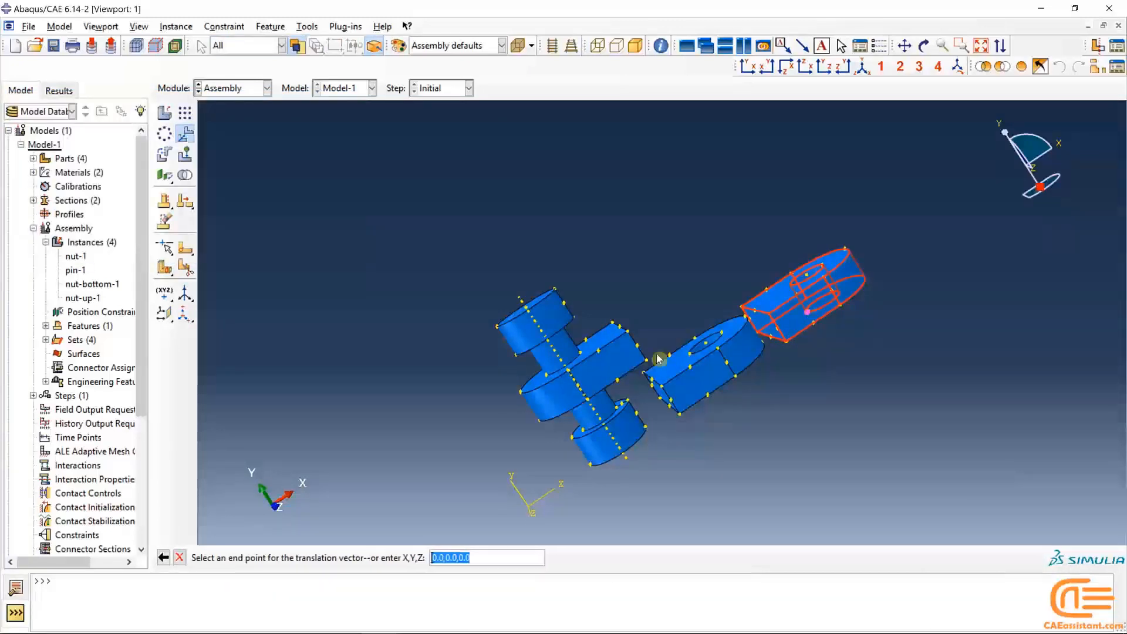
left_click(585, 435)
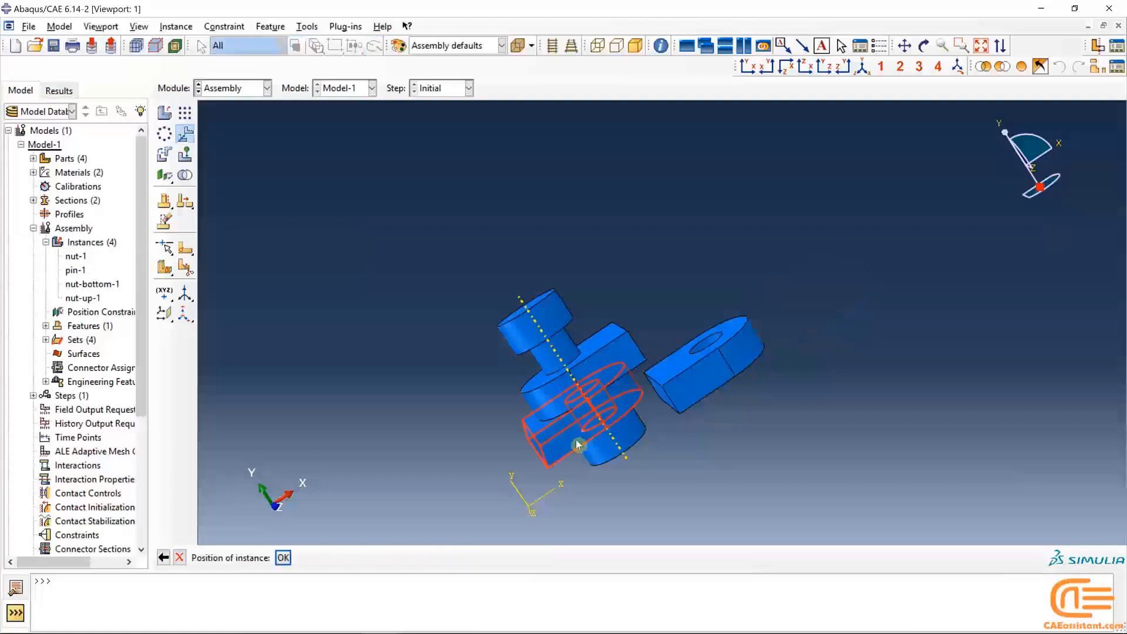
left_click(284, 558)
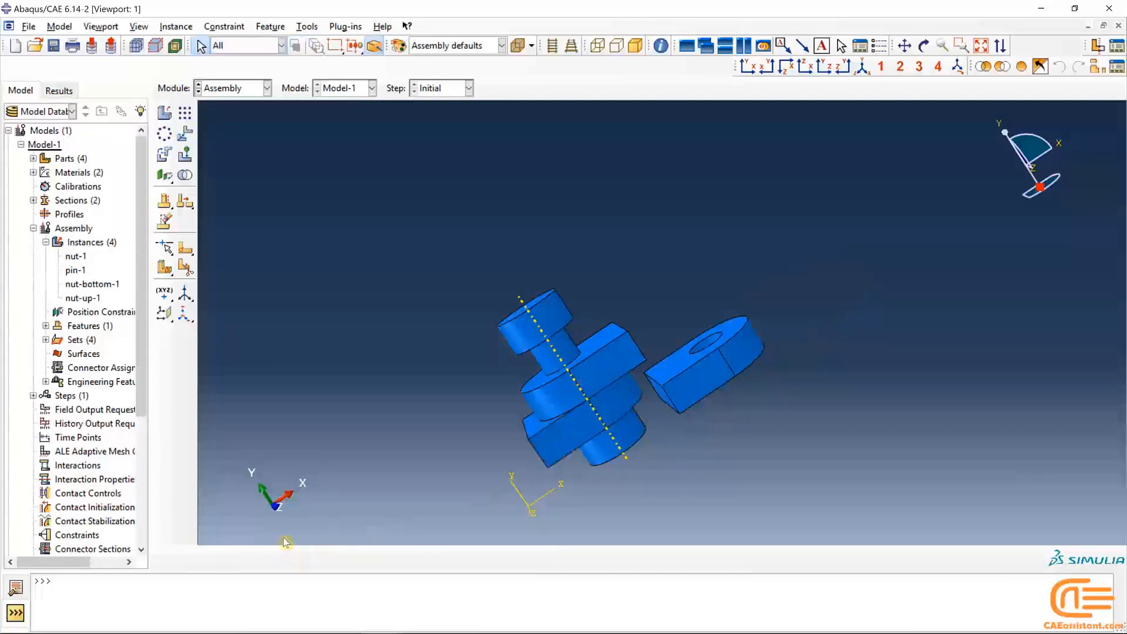
Translate the nut-up instance from the point on its hole's upper rim to the matching point where the pin's shank meets the upper head
left_click(182, 138)
left_click(705, 372)
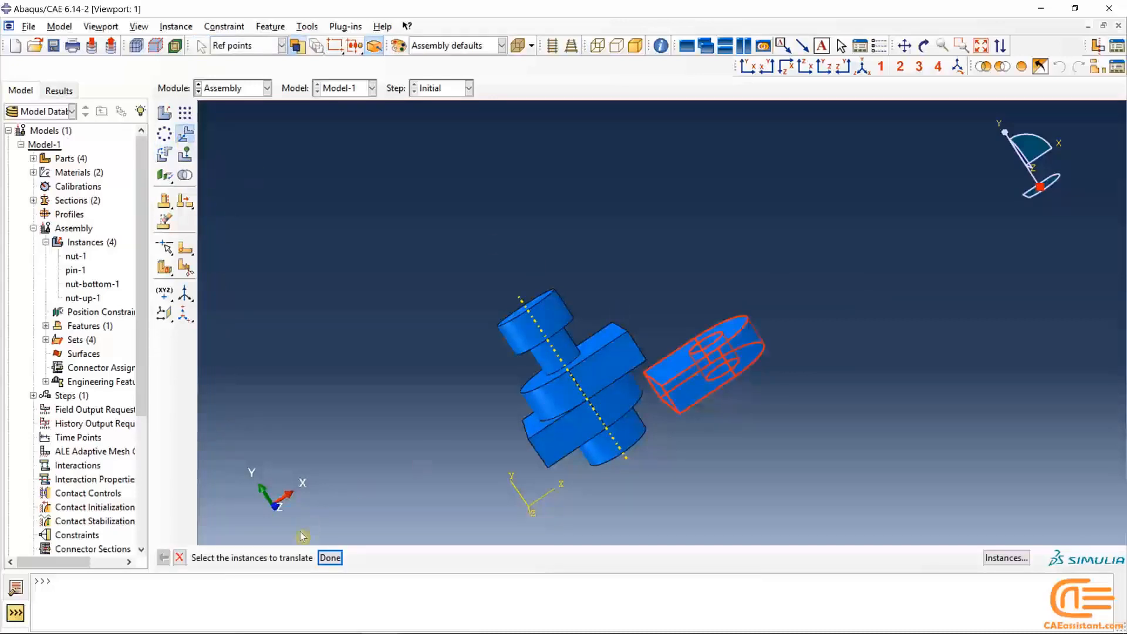
left_click(329, 558)
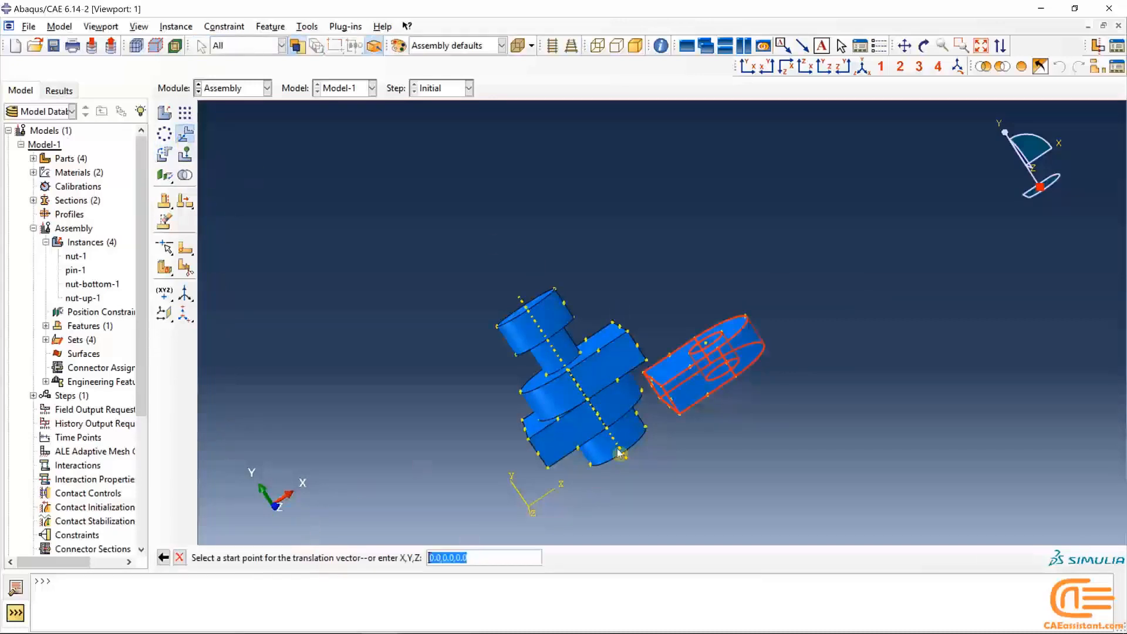
left_click(691, 356)
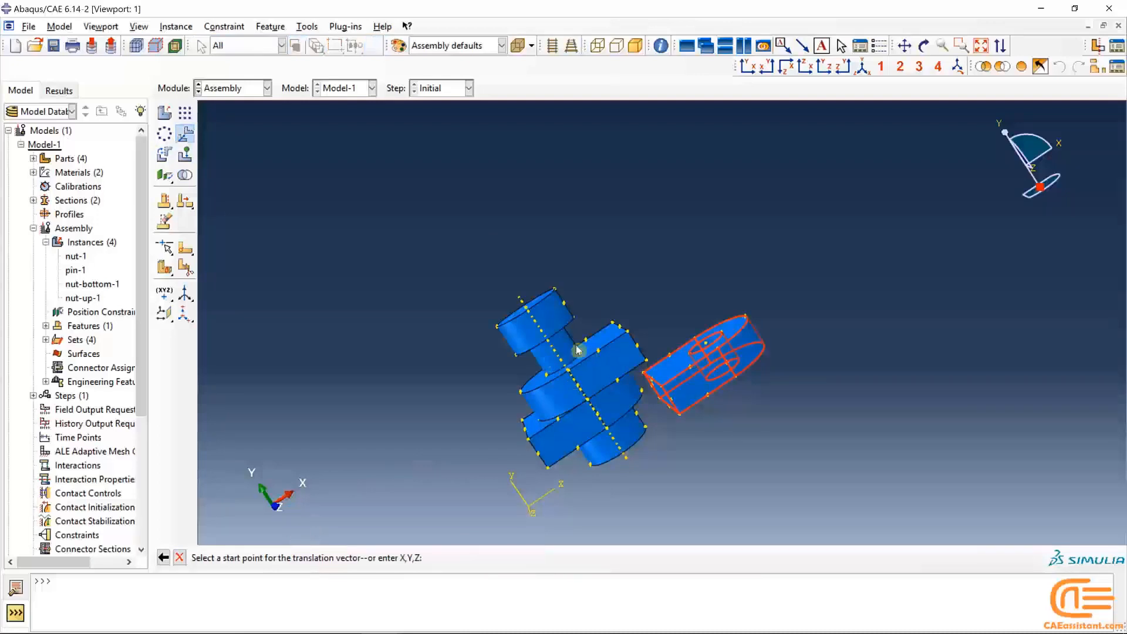
left_click(531, 353)
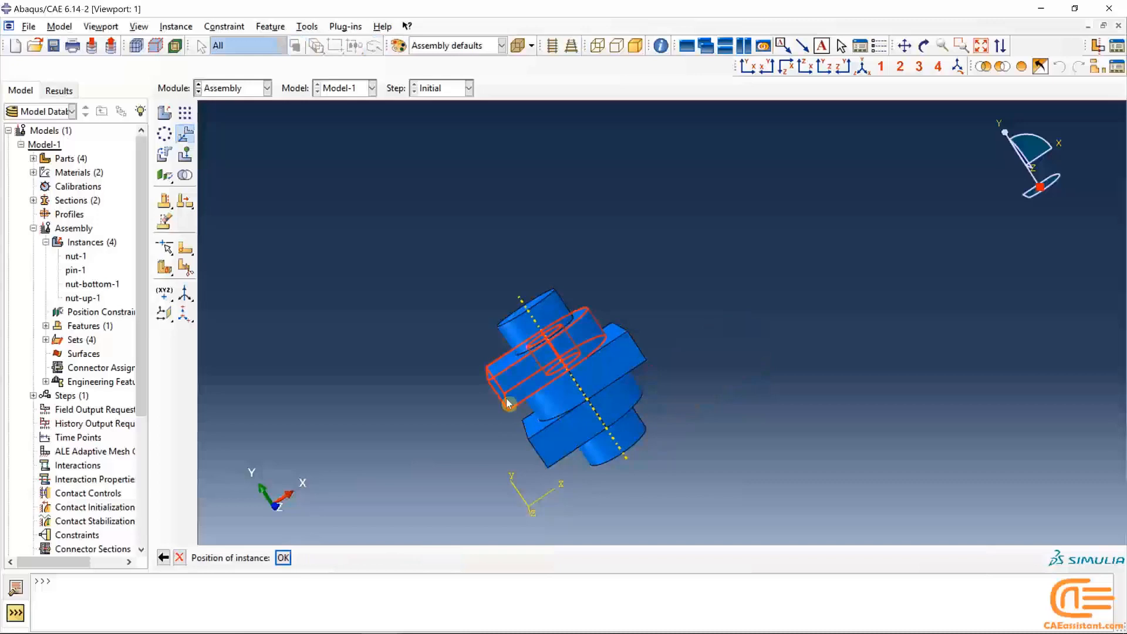
left_click(284, 556)
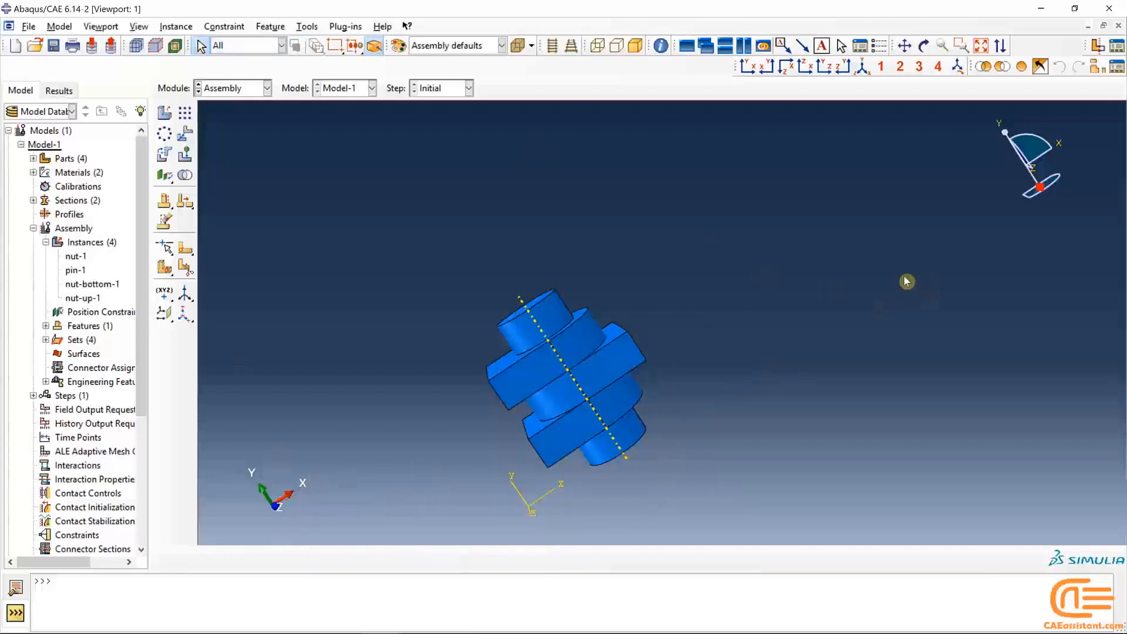
Create a Static, General analysis step after the Initial step, keeping the default settings
left_click(862, 67)
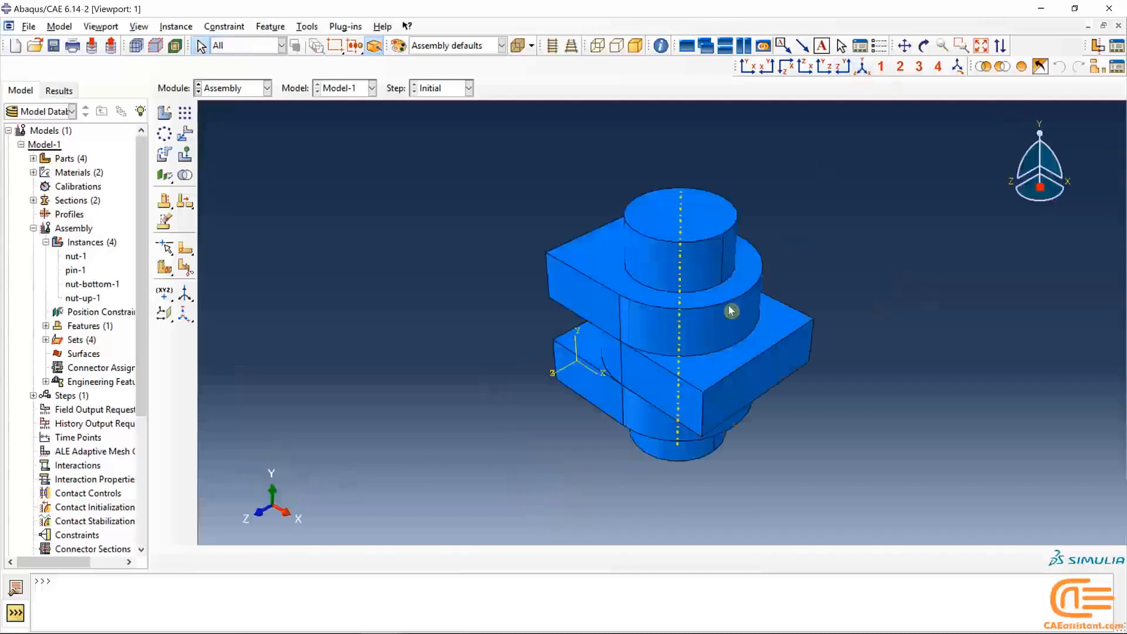
scroll(707, 344, "down", 8)
scroll(708, 350, "up", 6)
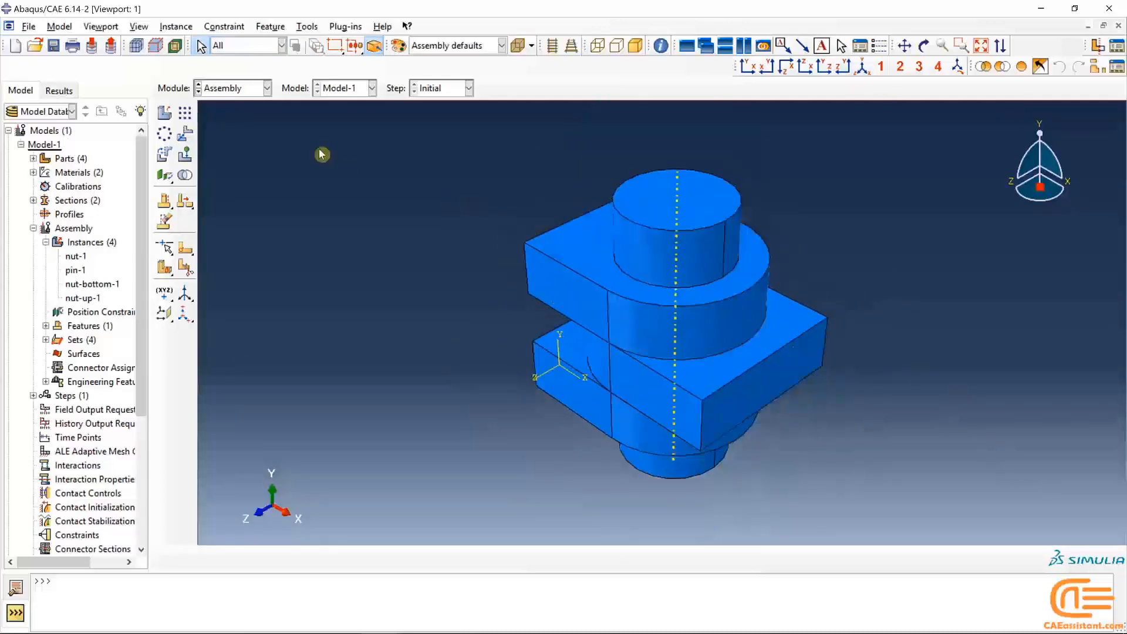
left_click(234, 88)
left_click(241, 152)
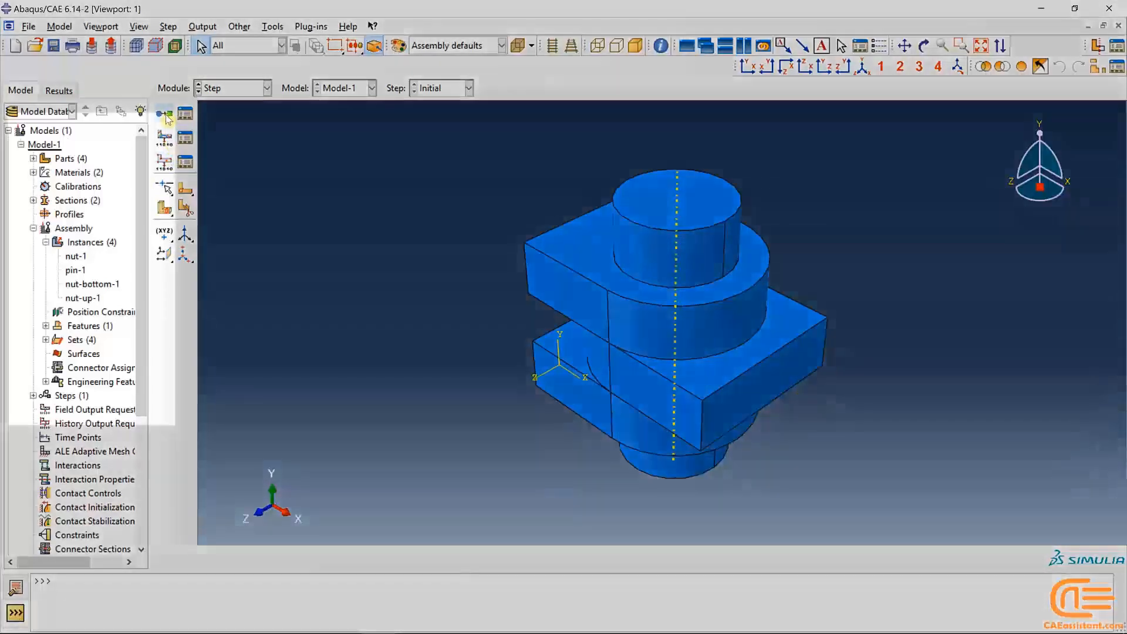
left_click(164, 114)
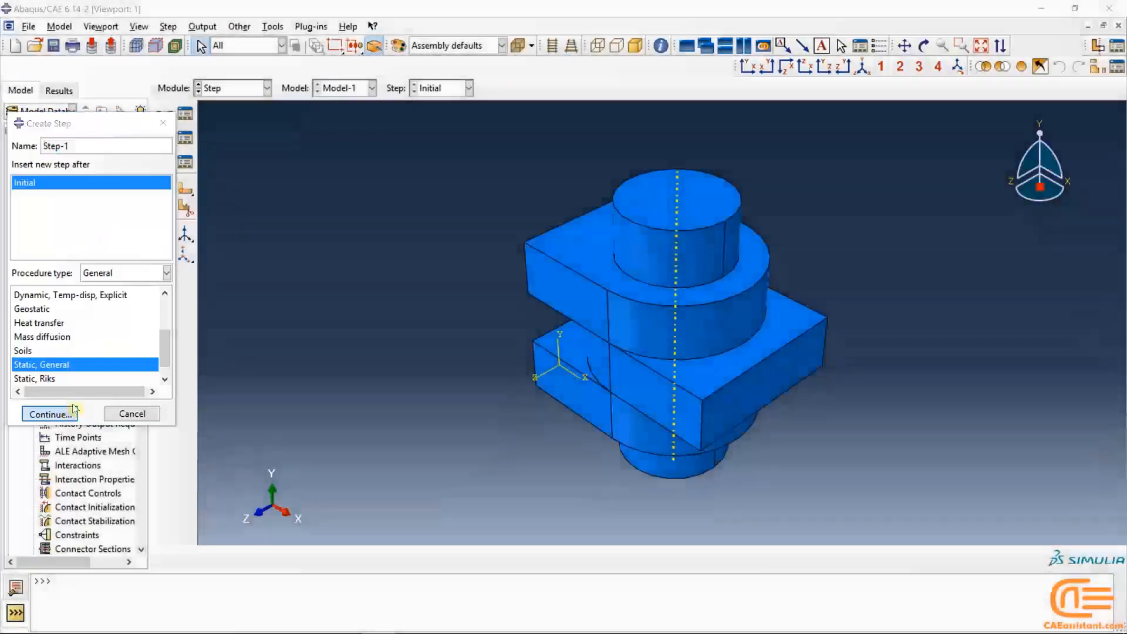
left_click(49, 414)
left_click(113, 527)
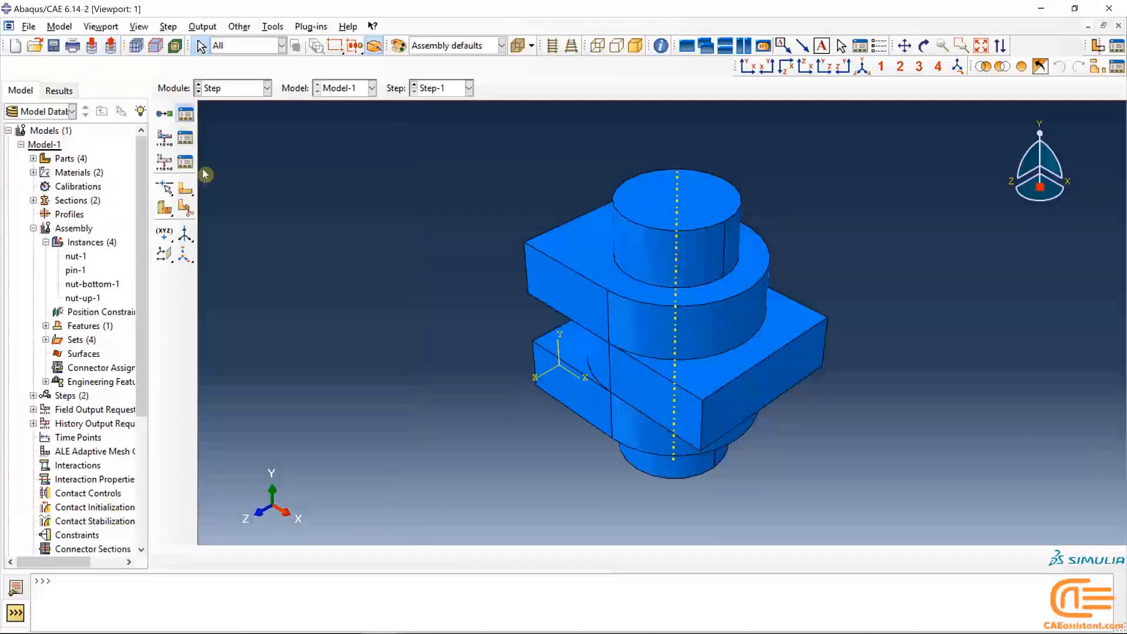
Edit the static step to set its initial increment size to 0.01
left_click(185, 114)
double_click(216, 133)
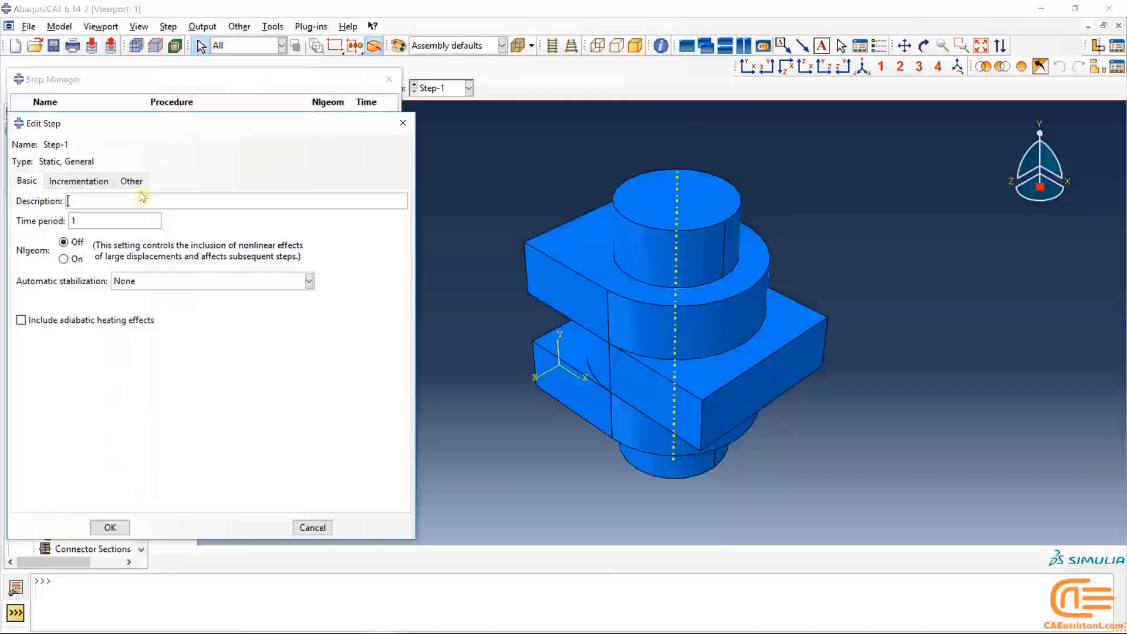
left_click(78, 181)
double_click(97, 256)
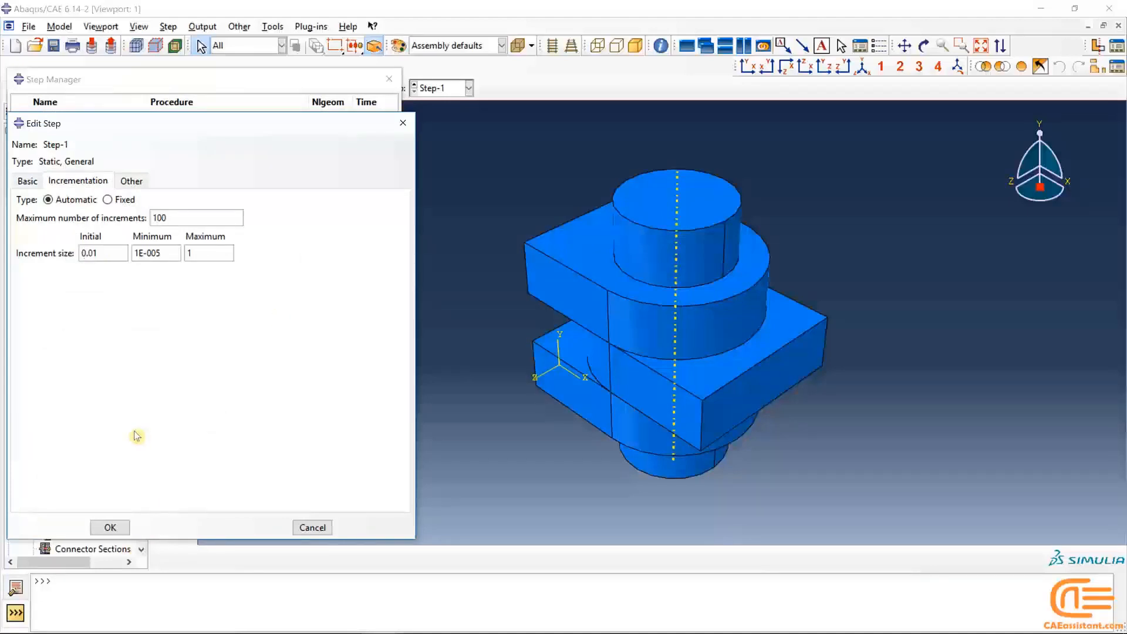
left_click(111, 527)
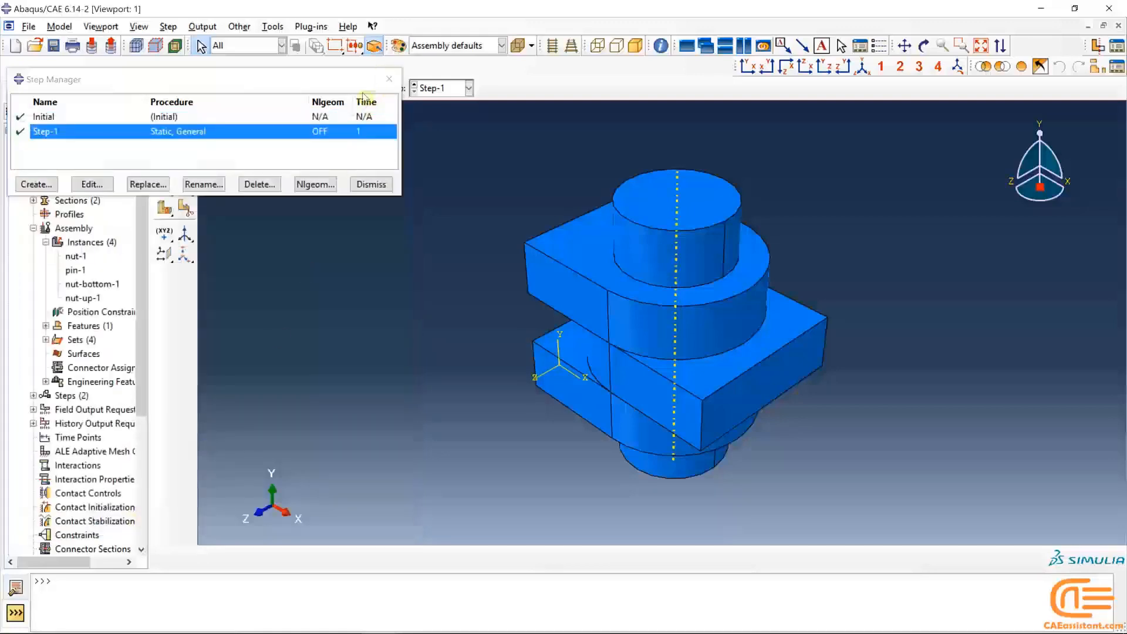
left_click(388, 79)
In the Interaction module, find contact pairs across the whole model and enlarge the results list
left_click(228, 92)
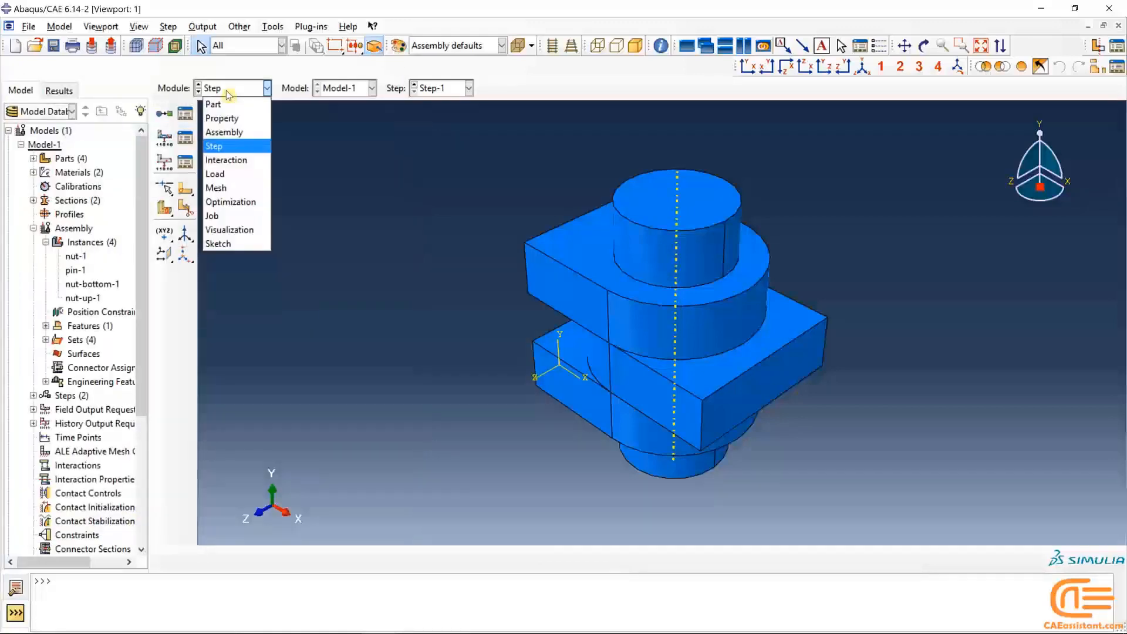
left_click(227, 161)
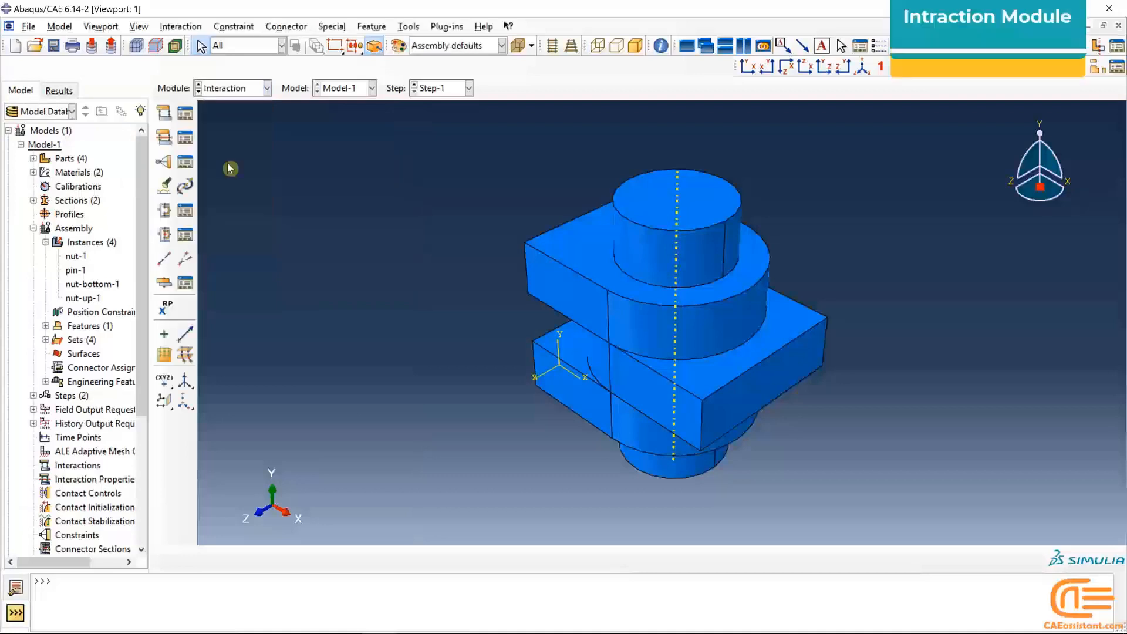
left_click(175, 186)
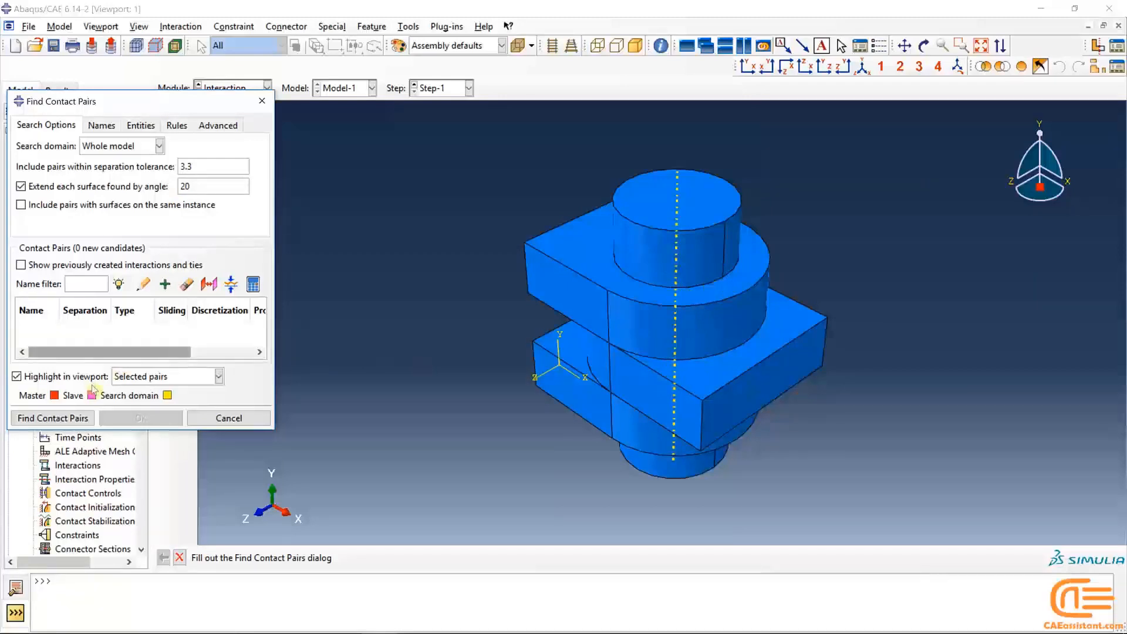
left_click(70, 421)
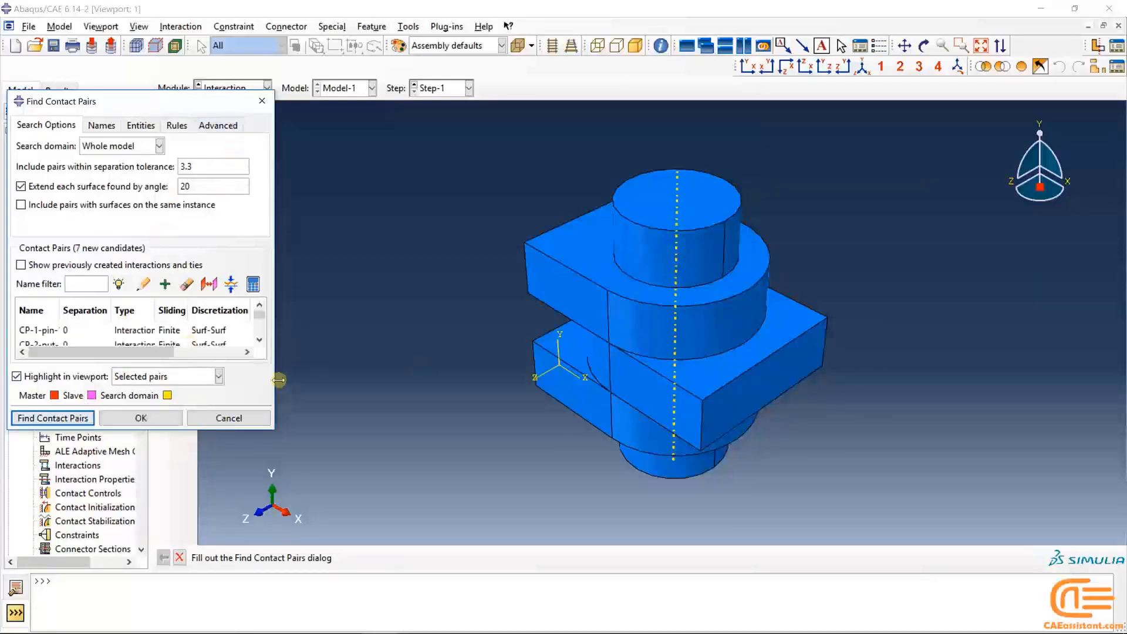
left_click_drag(274, 381, 426, 383)
left_click_drag(285, 429, 259, 545)
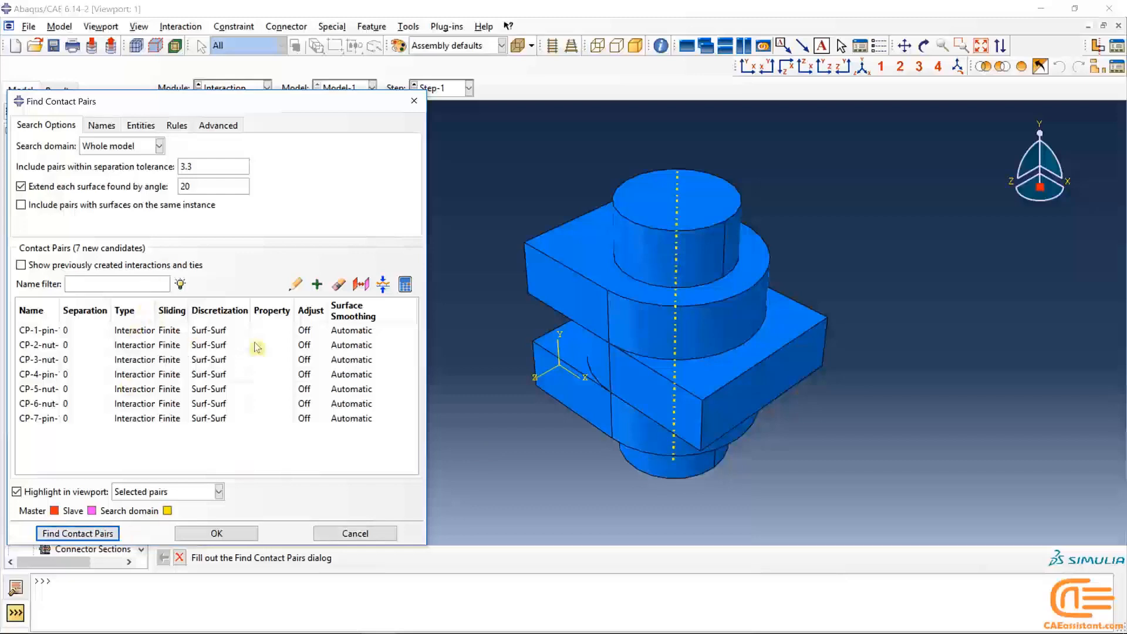
Create a contact interaction property for all found contact pairs and add tangential behavior to it
left_click(273, 311)
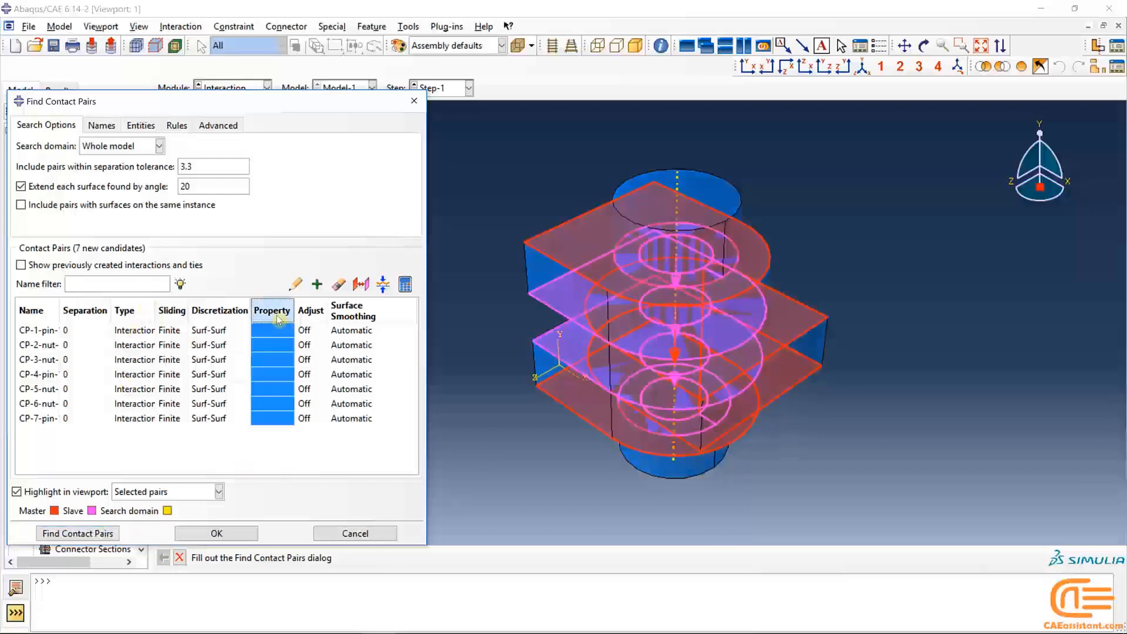
double_click(278, 318)
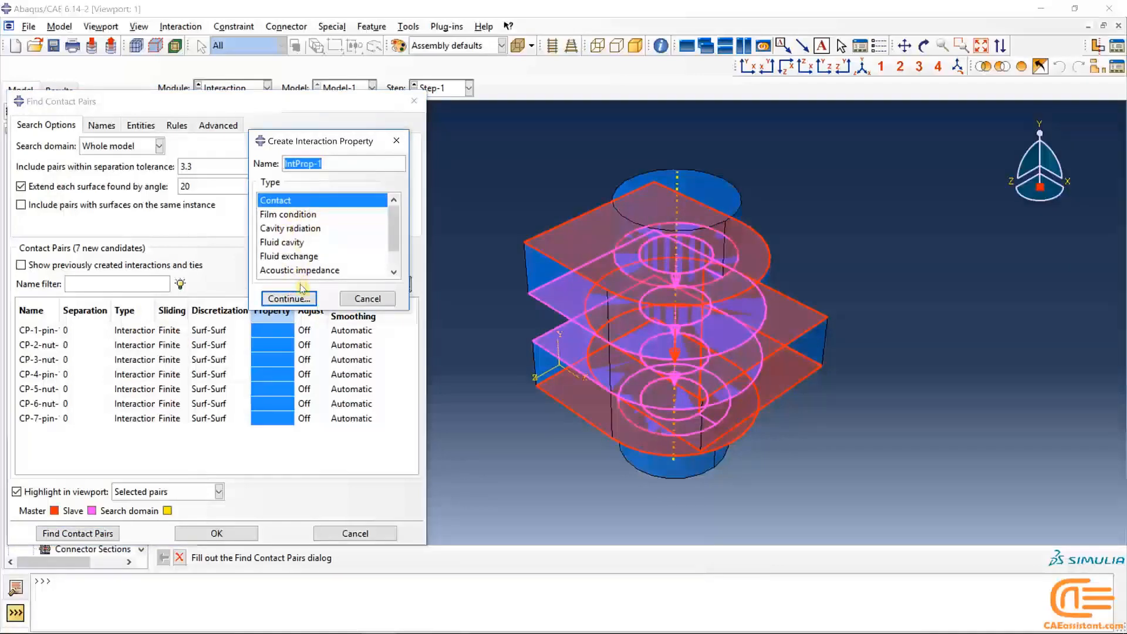
left_click(288, 298)
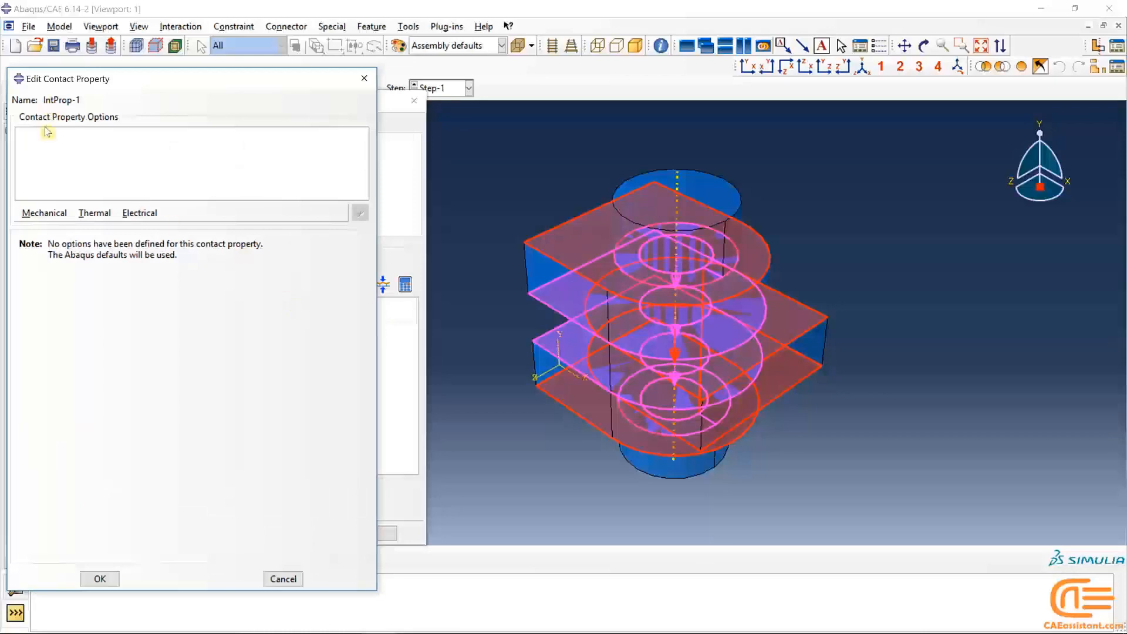
left_click(45, 213)
left_click(69, 229)
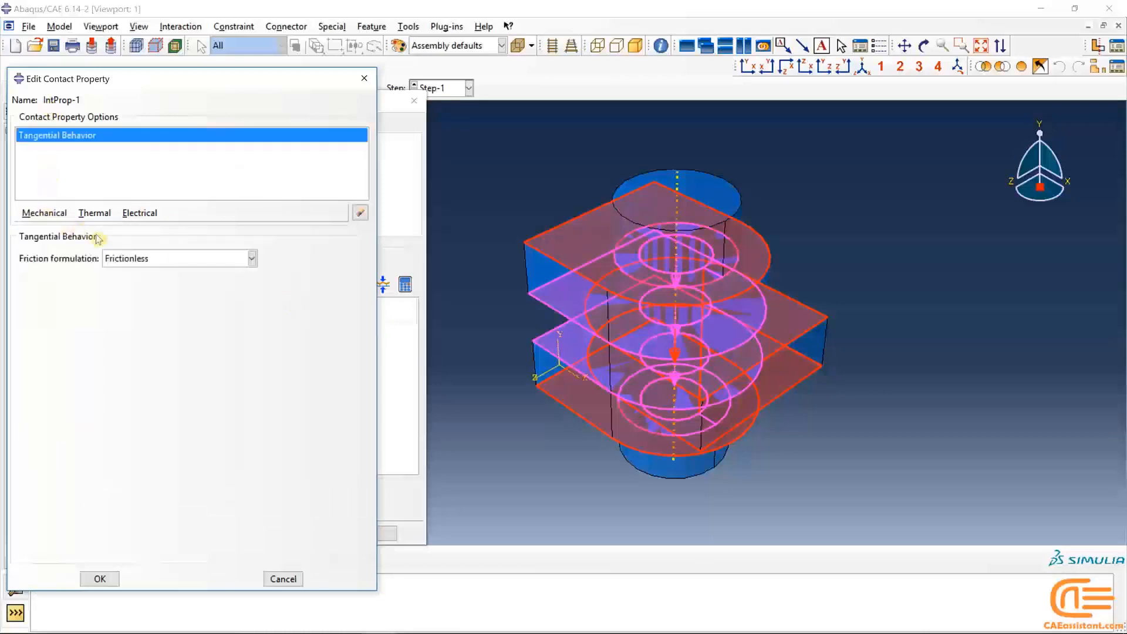
Set the friction formulation to Penalty with a coefficient of 0.15, and accept the property and all contact pairs
left_click(153, 258)
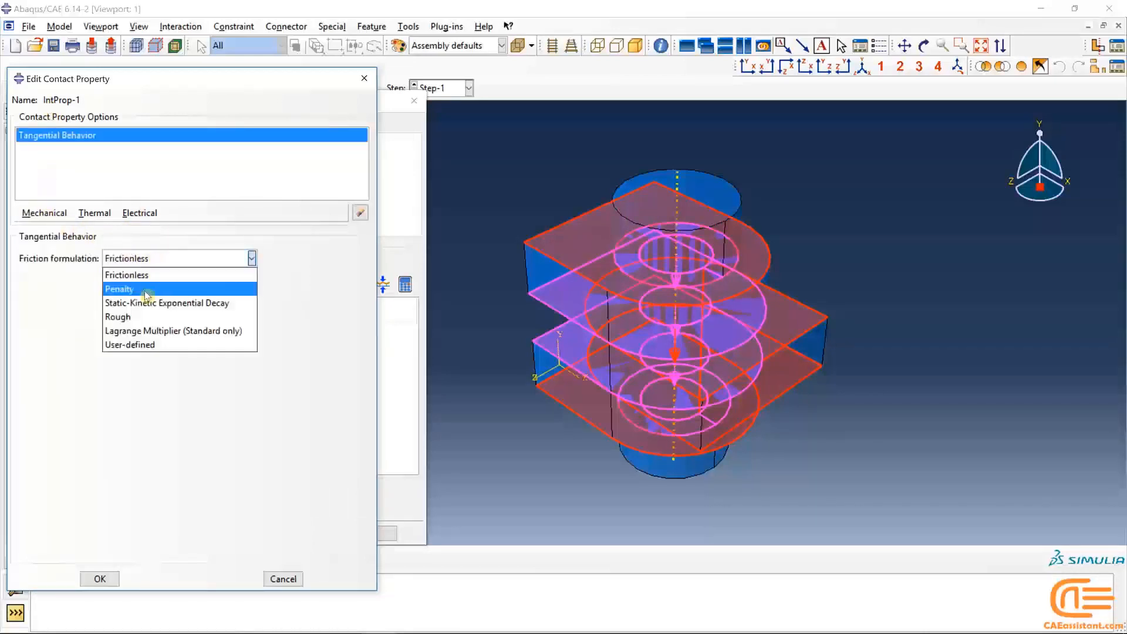
left_click(144, 290)
left_click(40, 413)
left_click(40, 413)
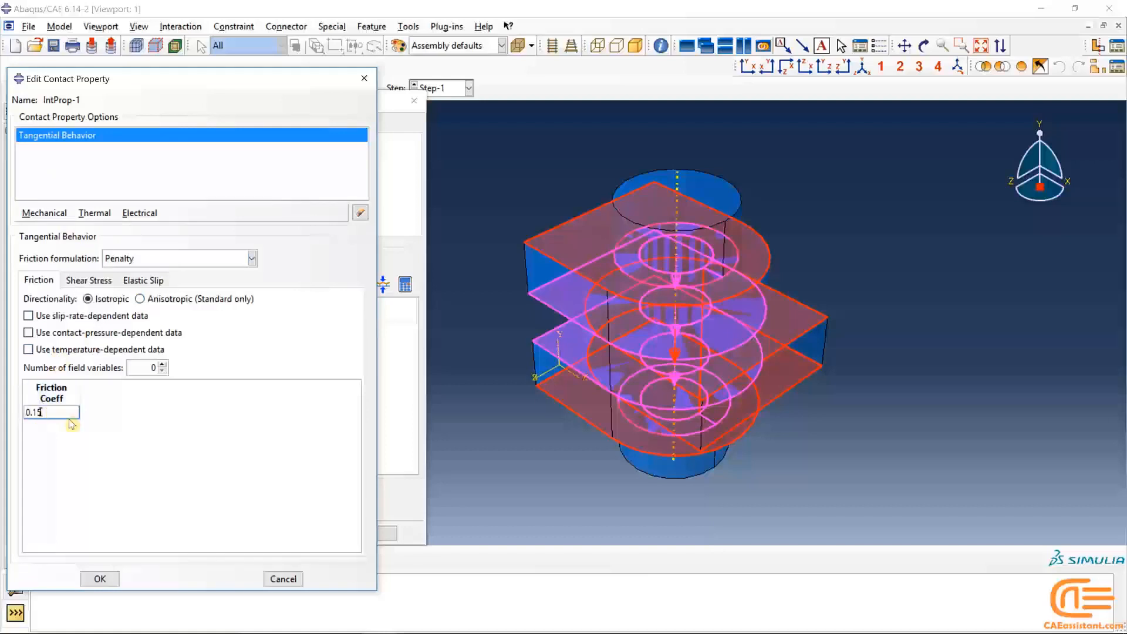
left_click(101, 579)
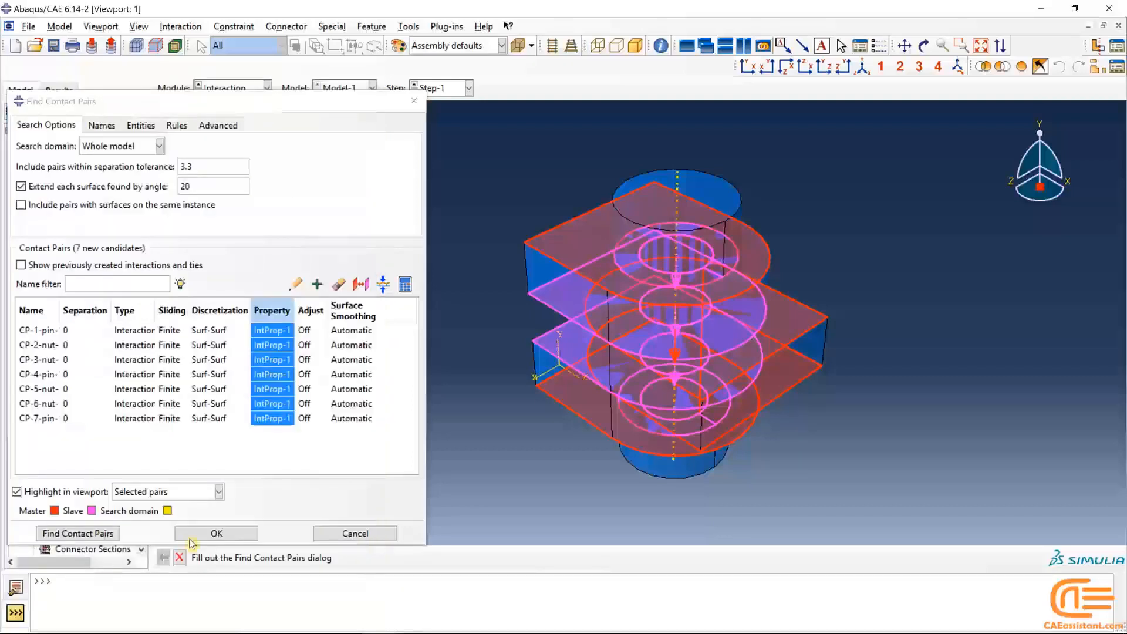
left_click(240, 534)
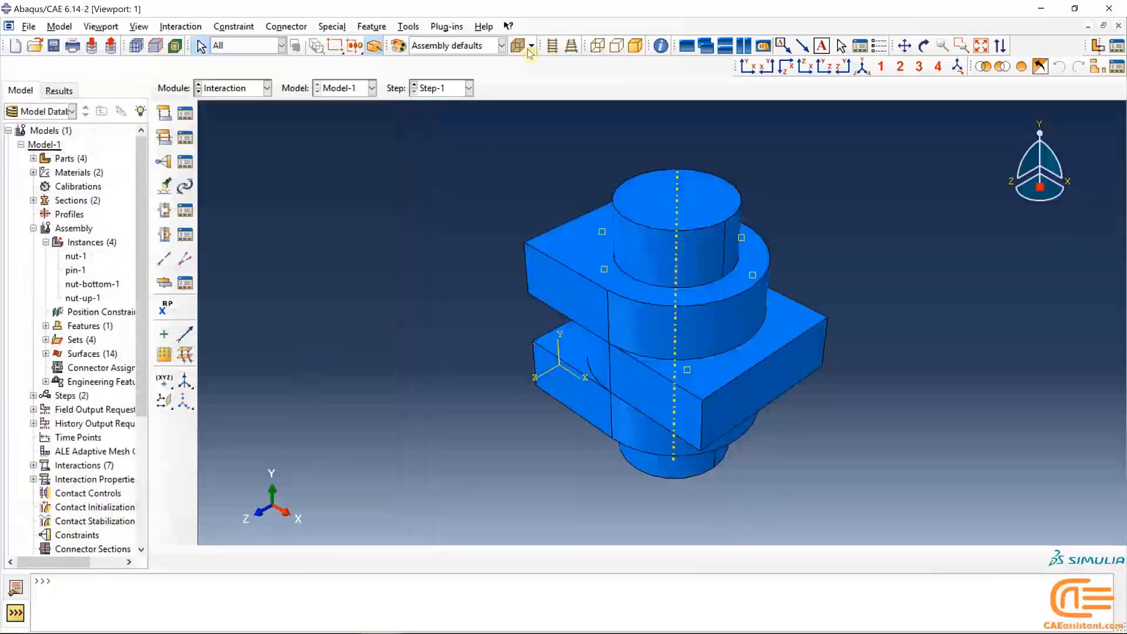
In the Load module, start a mechanical Symmetry/Antisymmetry/Encastre boundary condition in the Initial step
left_click(255, 89)
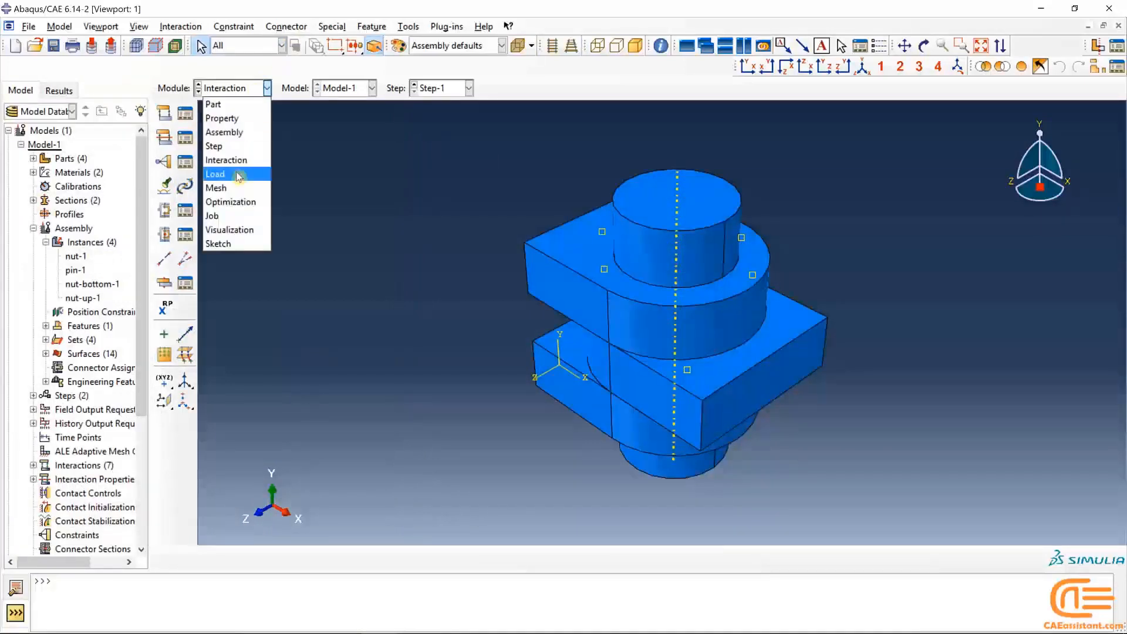
left_click(238, 174)
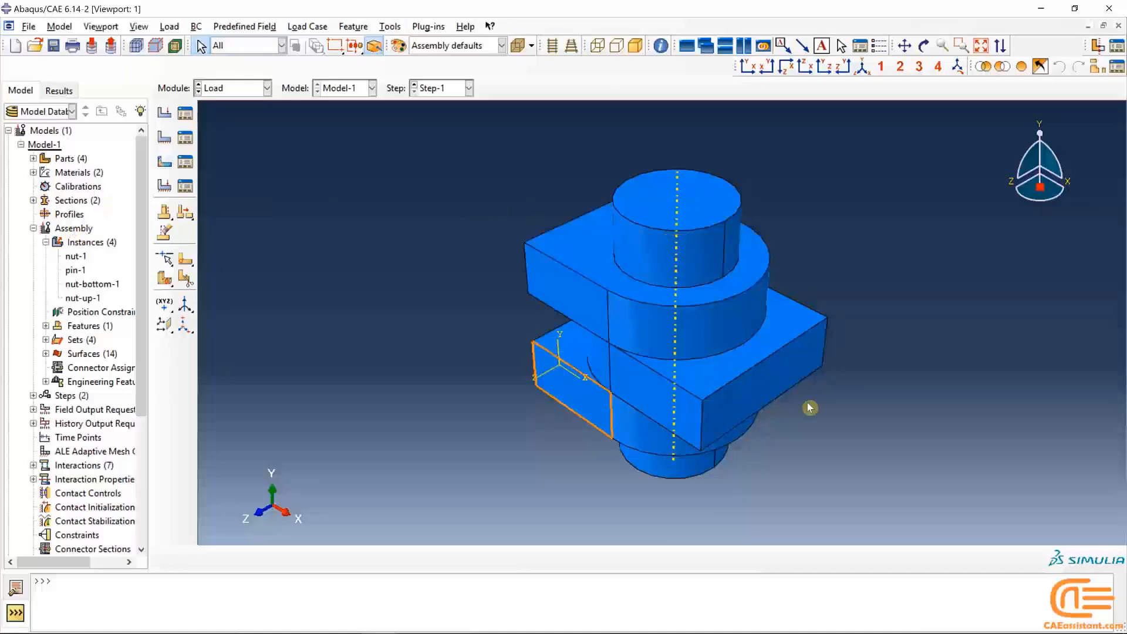
left_click(165, 145)
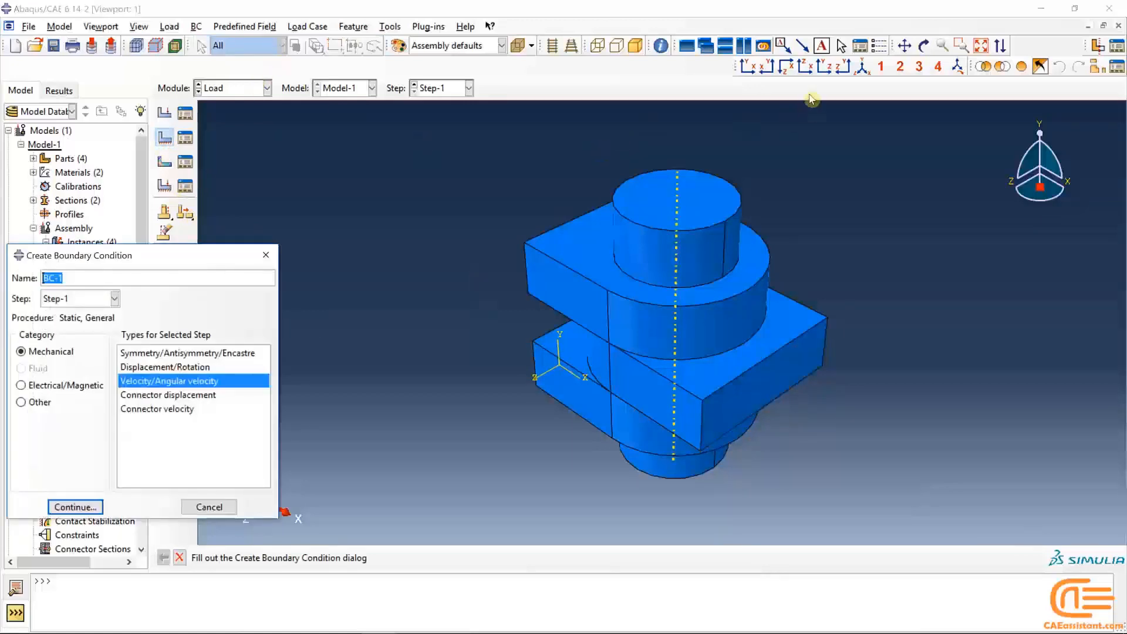
left_click(924, 46)
left_click_drag(898, 276, 772, 364)
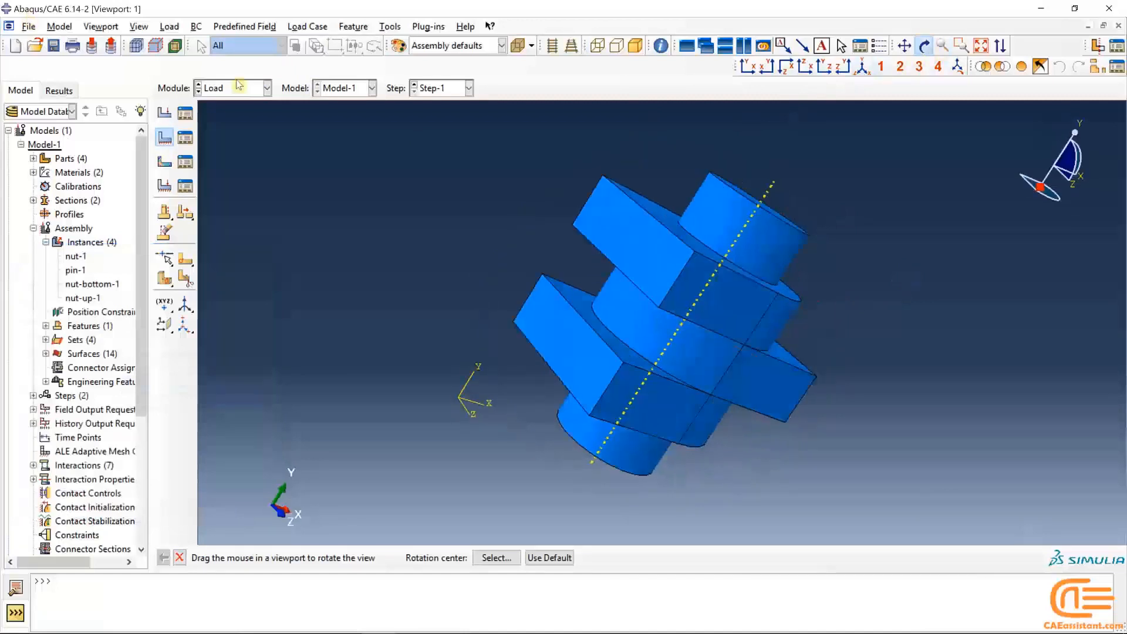
left_click(924, 46)
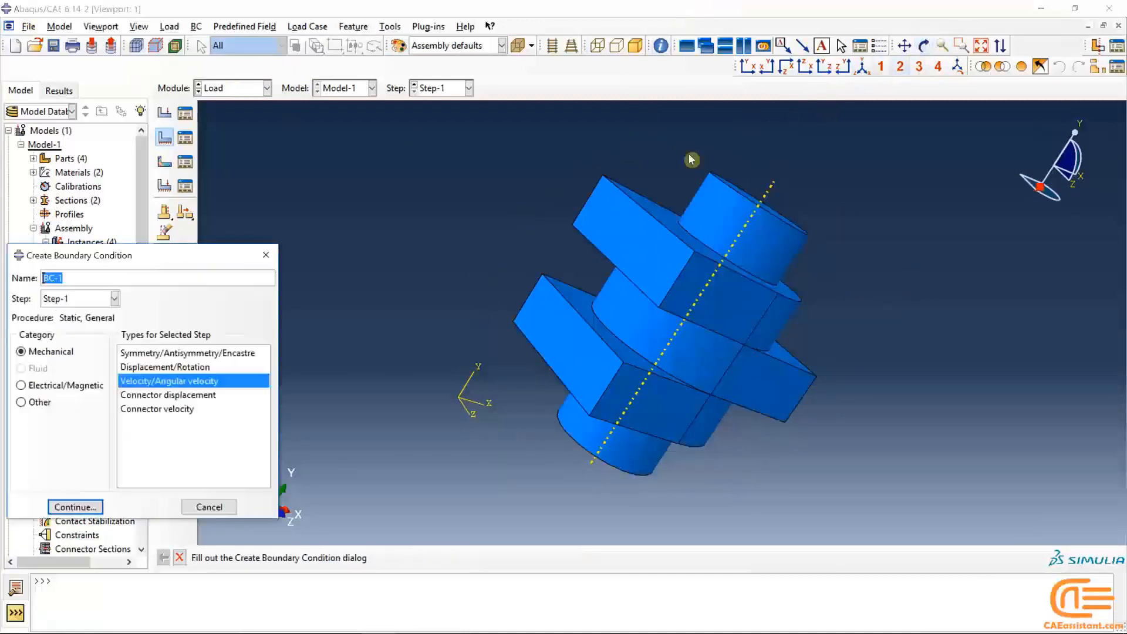
left_click(73, 301)
left_click(69, 314)
left_click(201, 354)
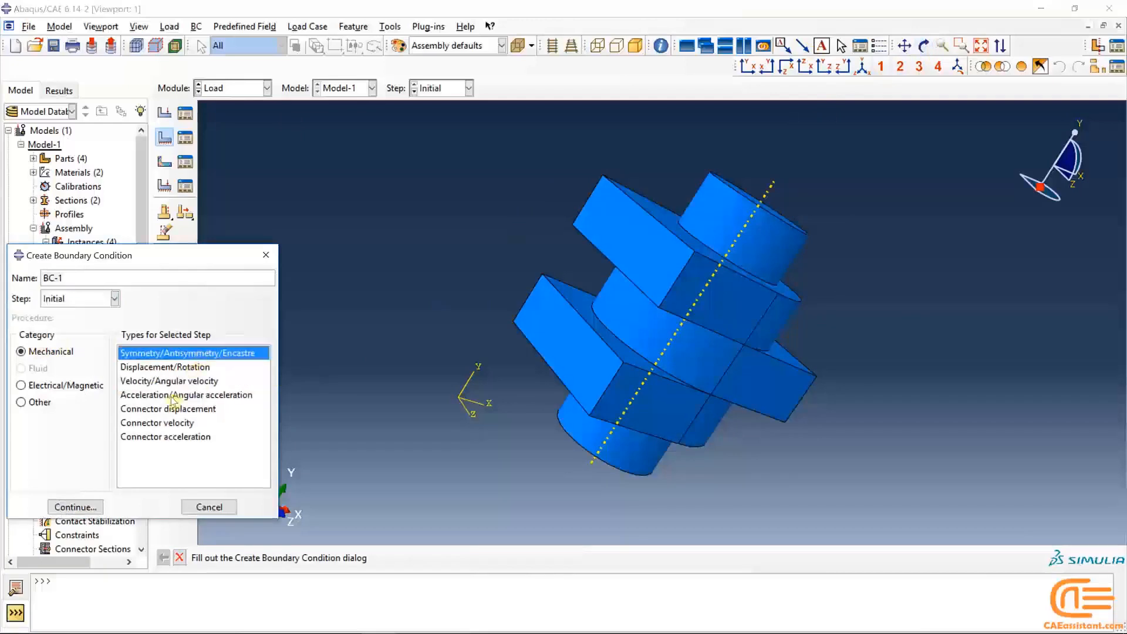
left_click(76, 507)
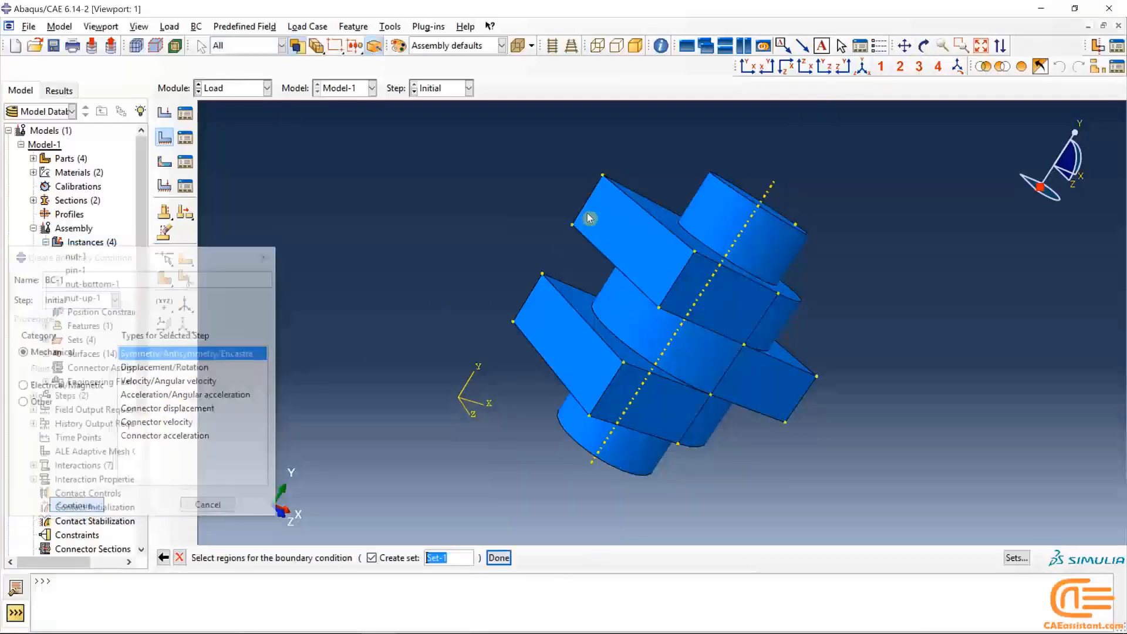
Apply an ENCASTRE constraint to the flat end faces of the upper and lower nuts
left_click(610, 236, "shift")
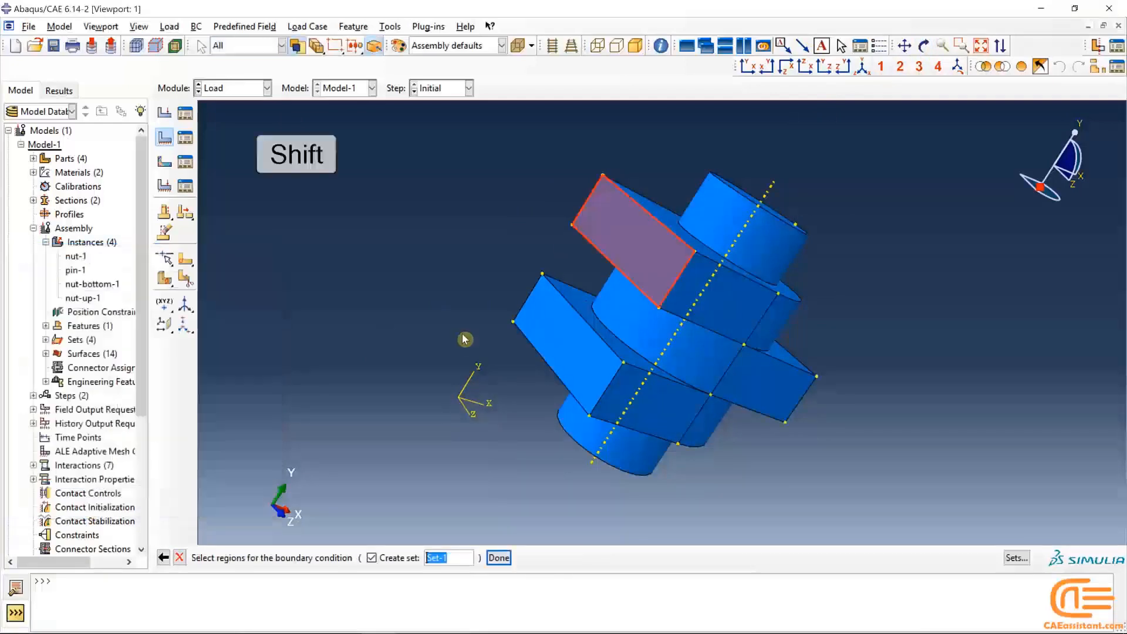
left_click(540, 345, "shift")
left_click(498, 557)
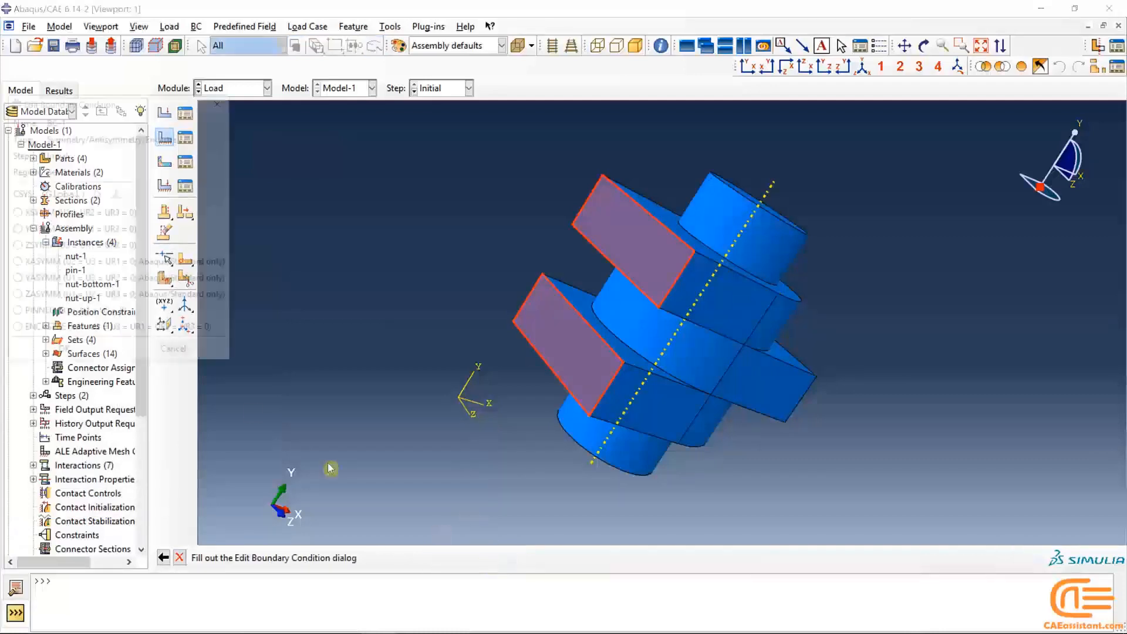
left_click(50, 333)
left_click(65, 356)
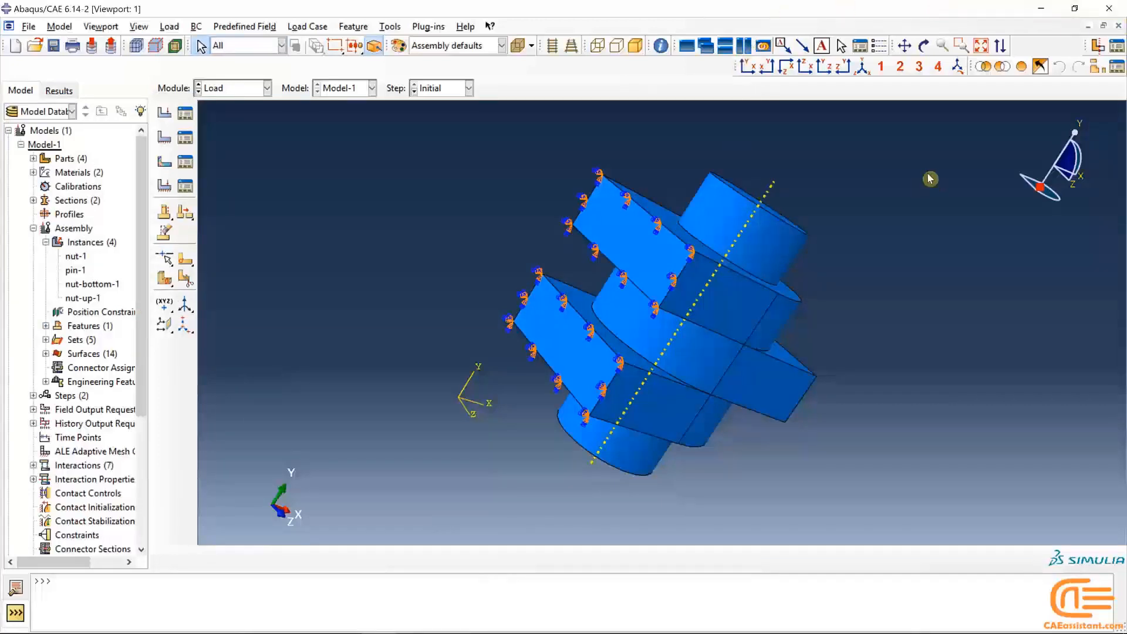
Create a uniform mechanical pressure load in Step-1 on the flat end face of the middle nut
left_click(861, 71)
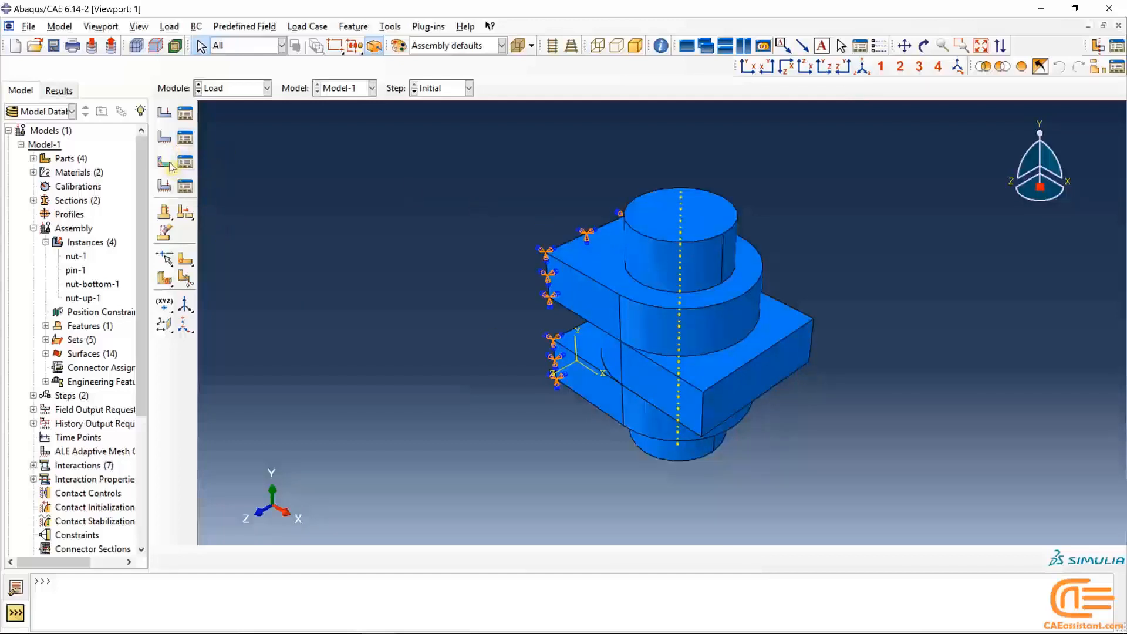
left_click(777, 360)
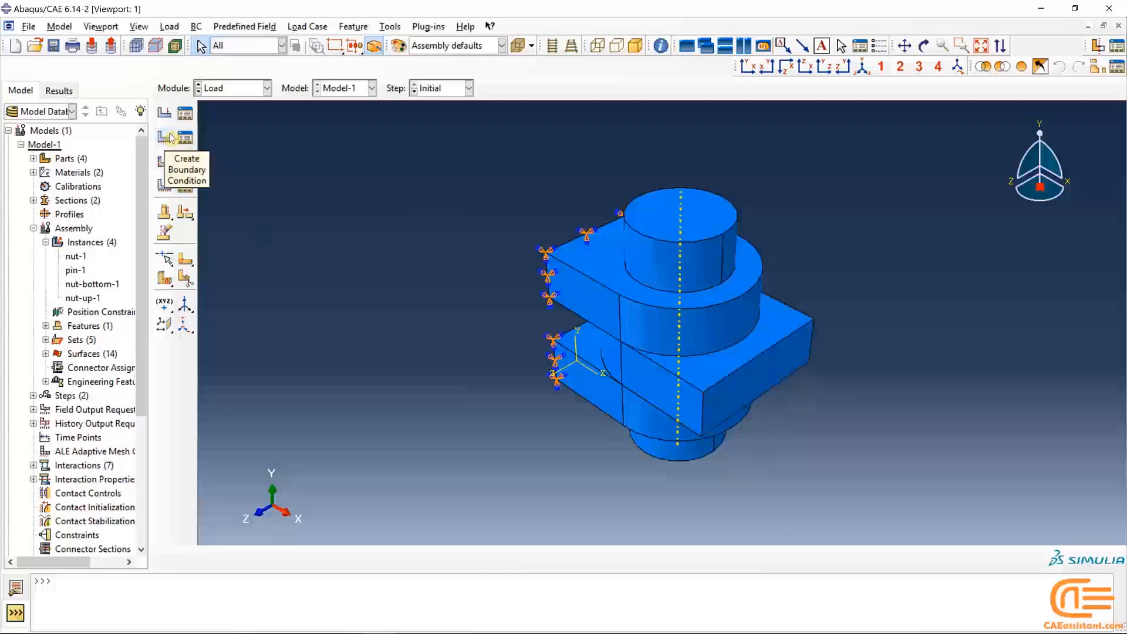
left_click(165, 112)
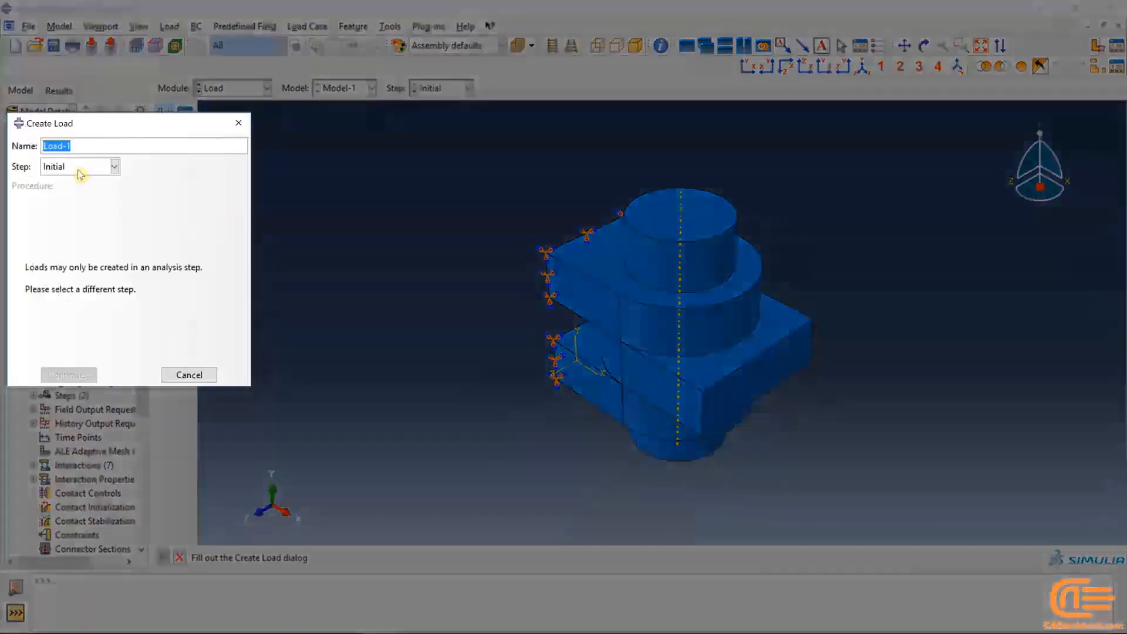
left_click(81, 167)
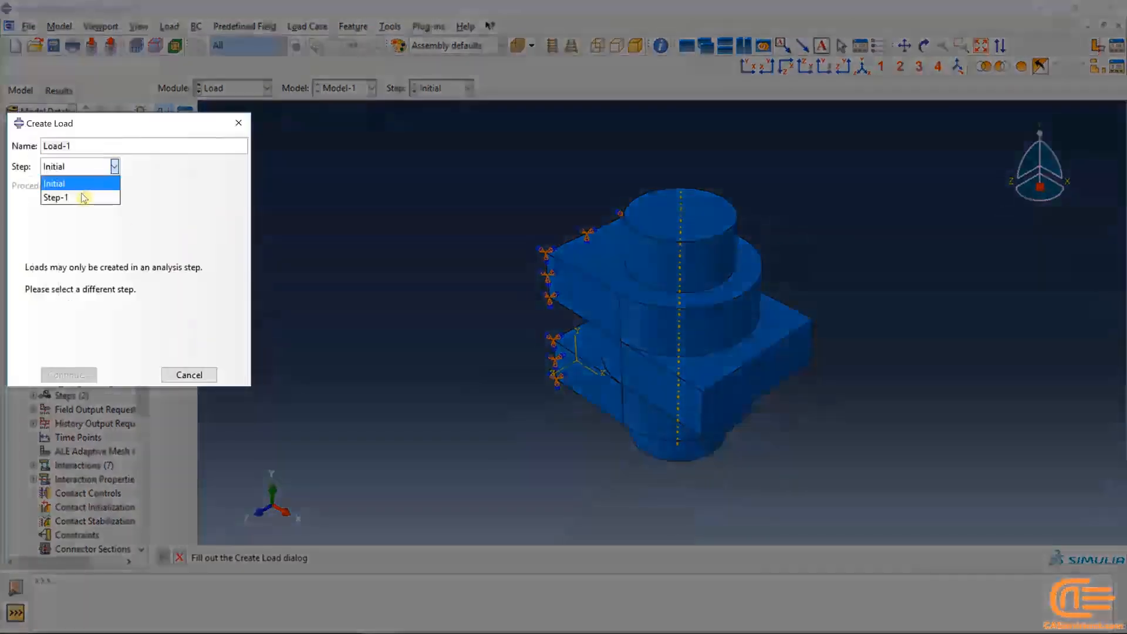
left_click(83, 197)
left_click(154, 249)
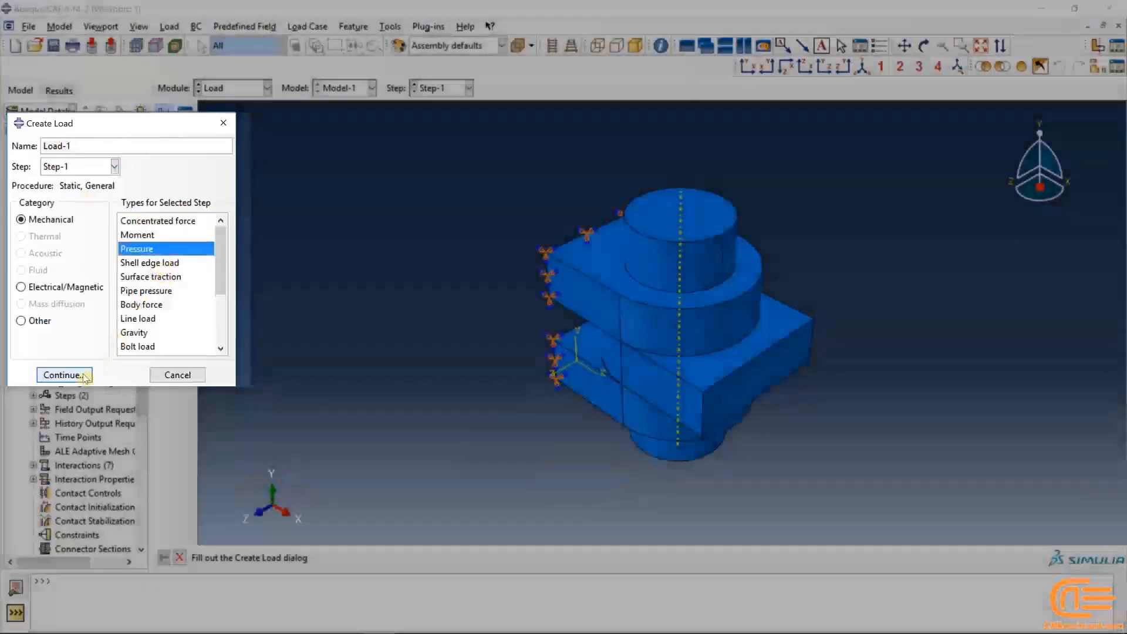
left_click(64, 375)
left_click(766, 377)
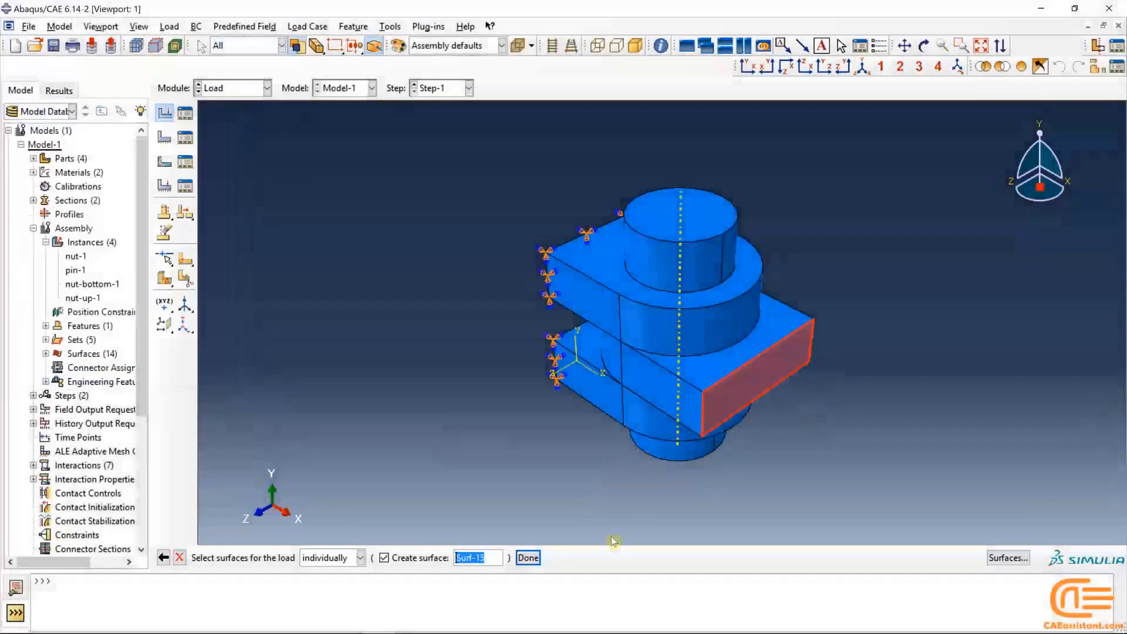
left_click(529, 558)
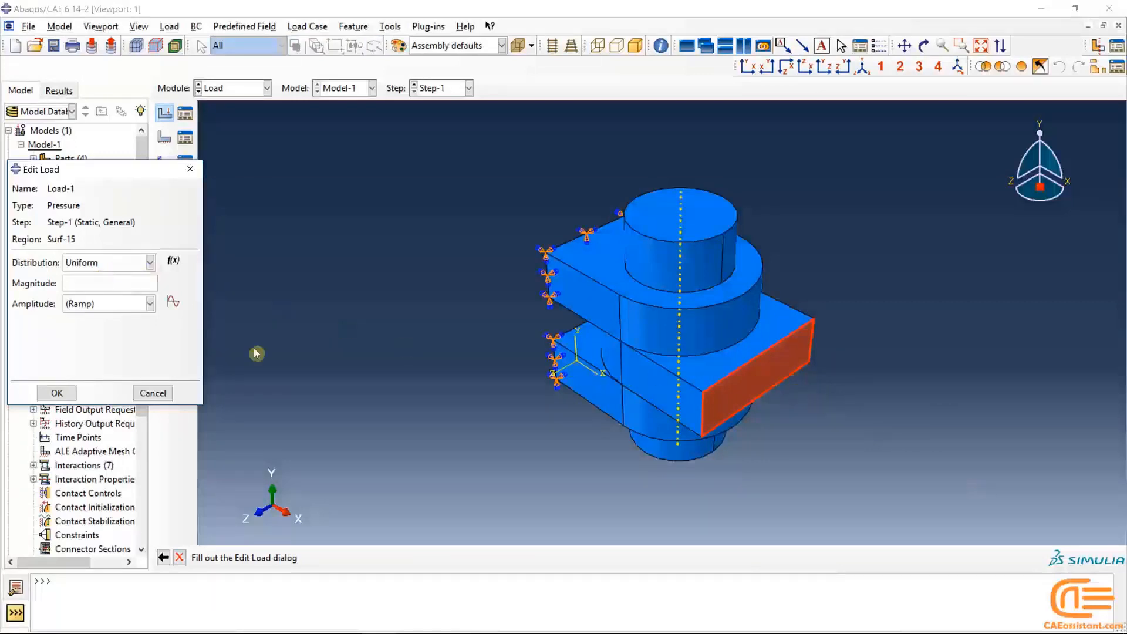
left_click(95, 284)
left_click(67, 397)
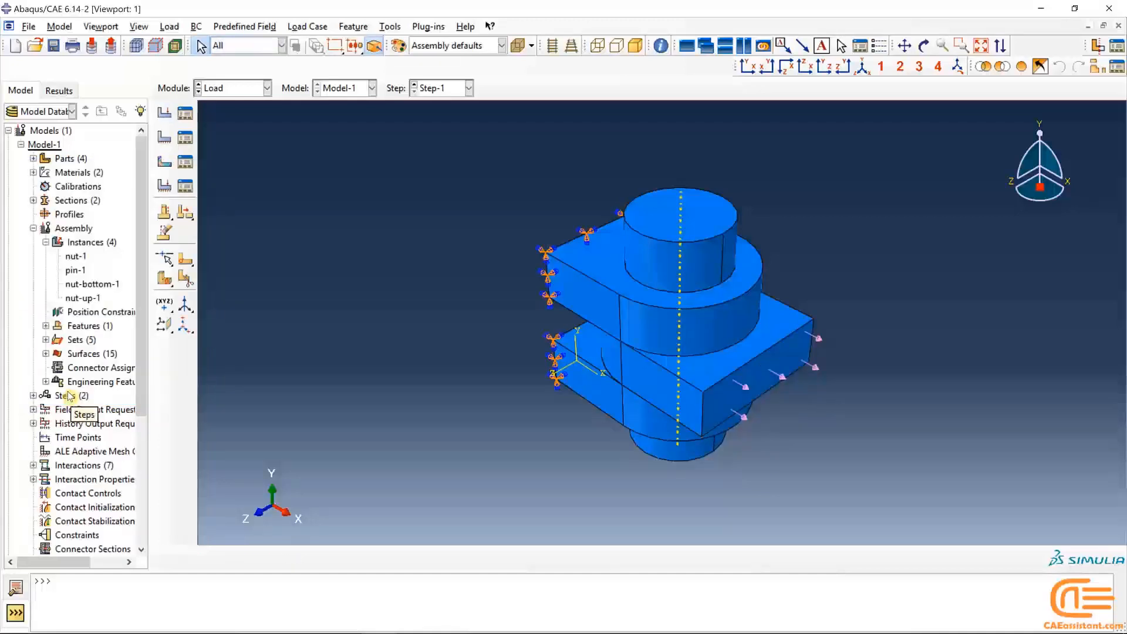
In the Mesh module, seed the nut-up part with an approximate global size of 3 and mesh it
left_click(233, 89)
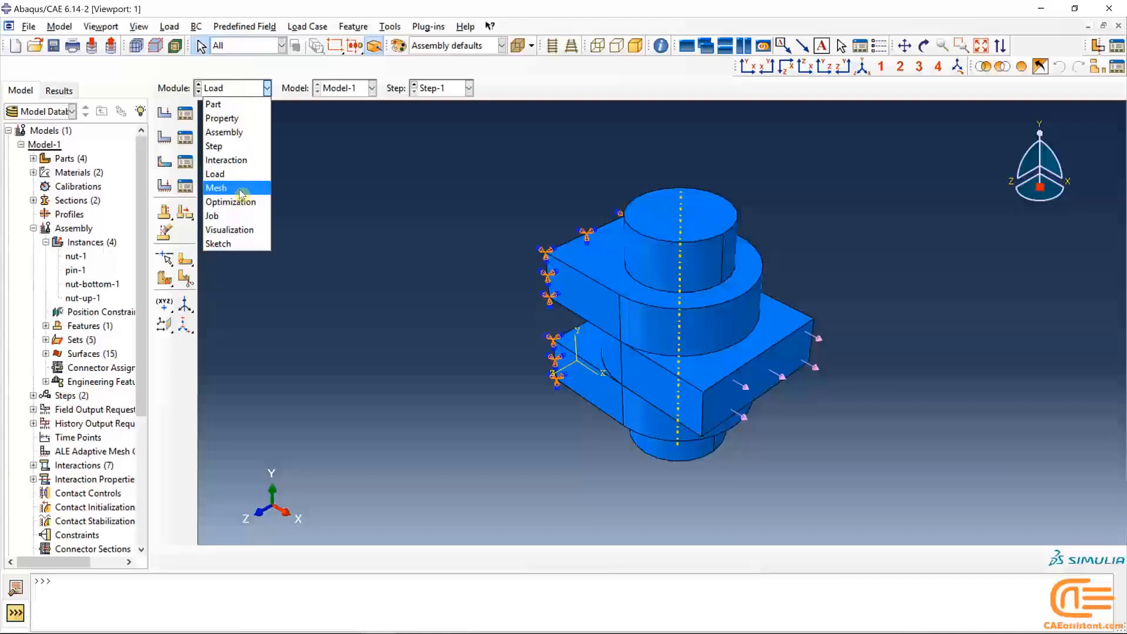
left_click(240, 189)
left_click(478, 88)
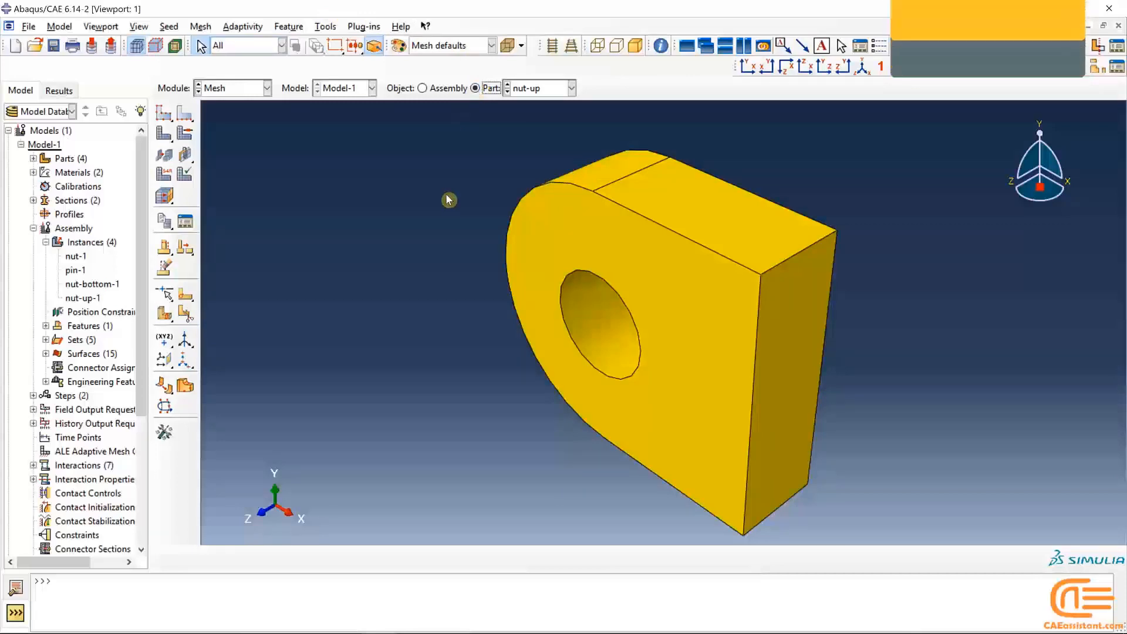
left_click(165, 117)
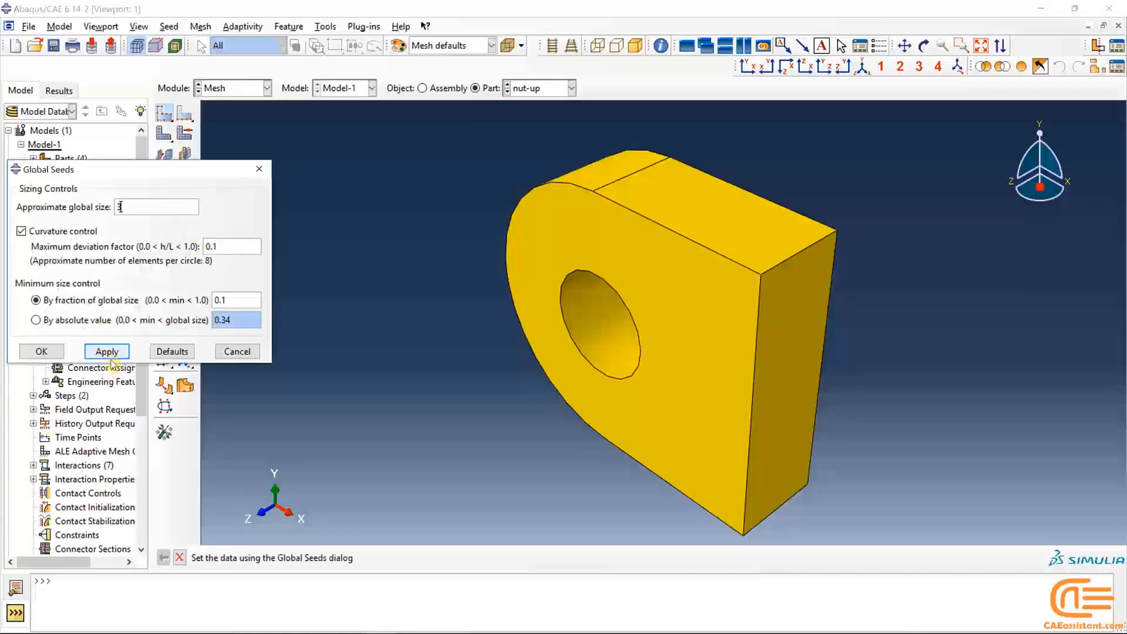
left_click(41, 351)
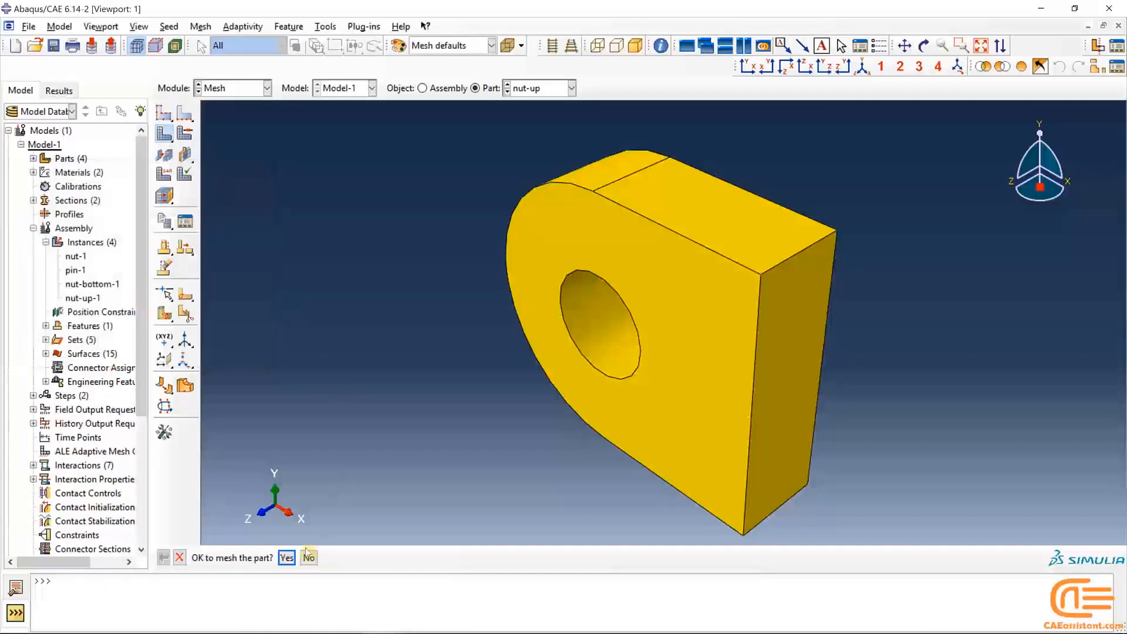
left_click(288, 558)
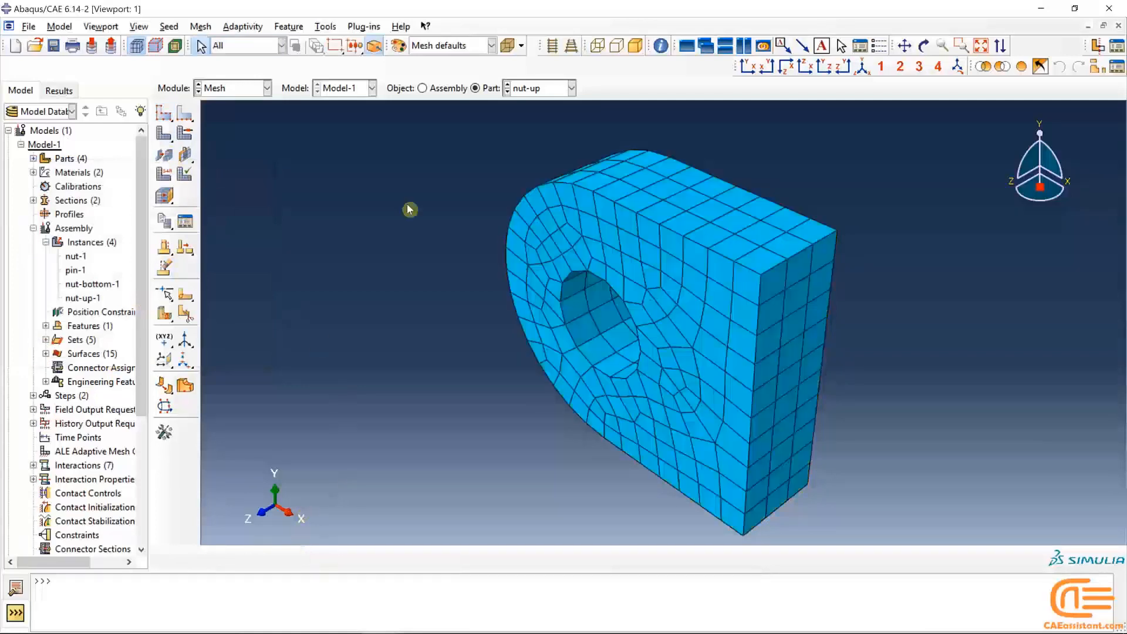
Seed the nut part with an approximate global size of 3 and mesh it
left_click(535, 88)
left_click(529, 122)
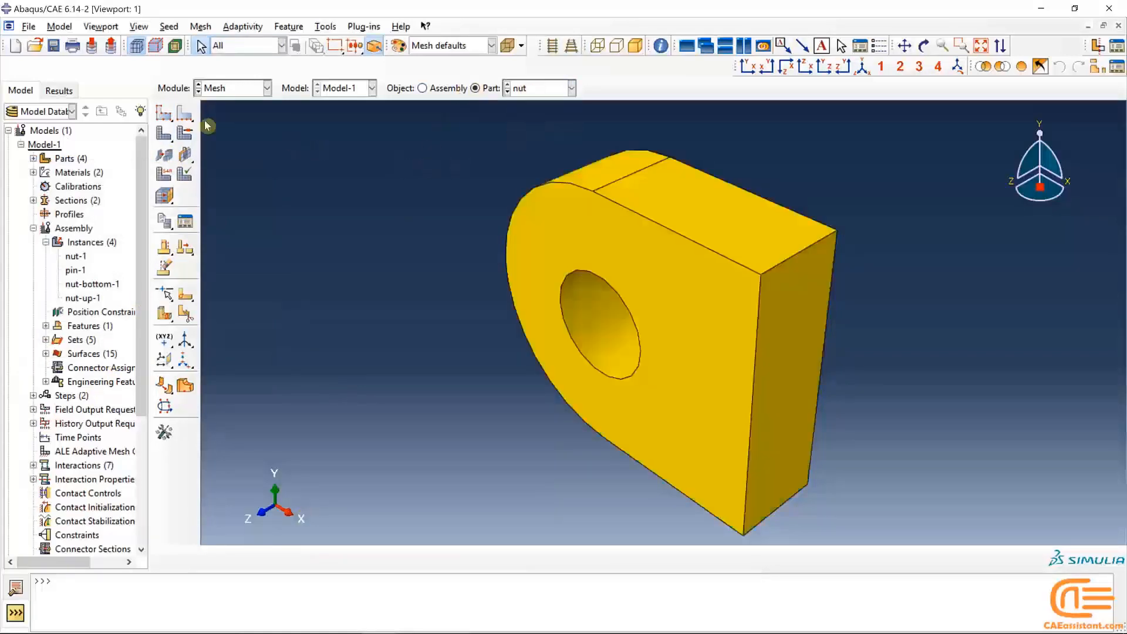
left_click(166, 114)
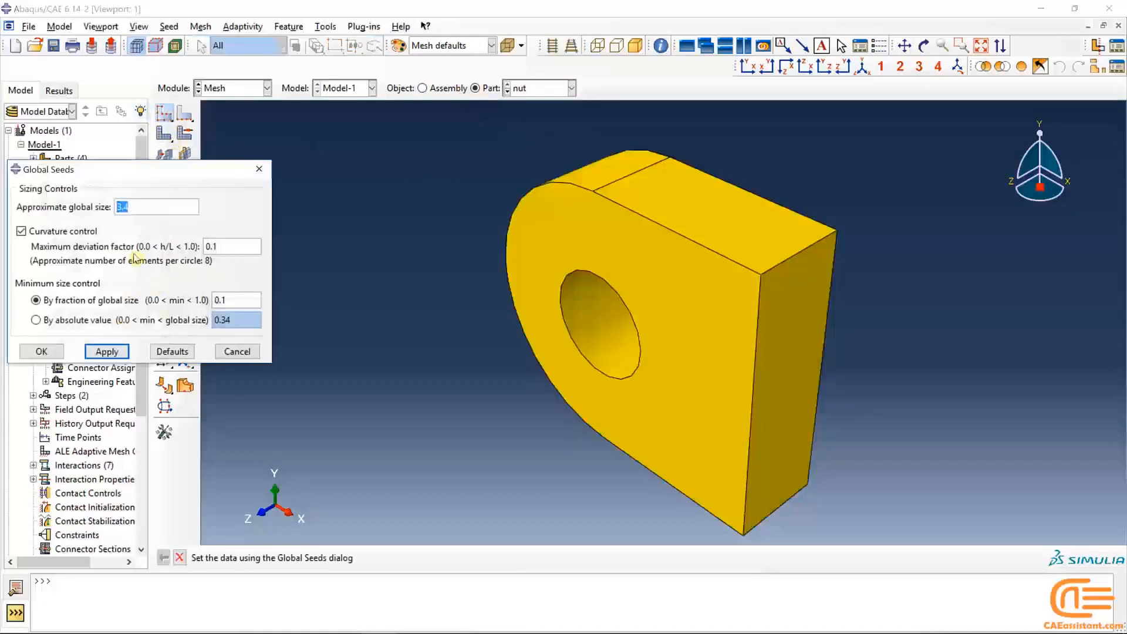
left_click(46, 351)
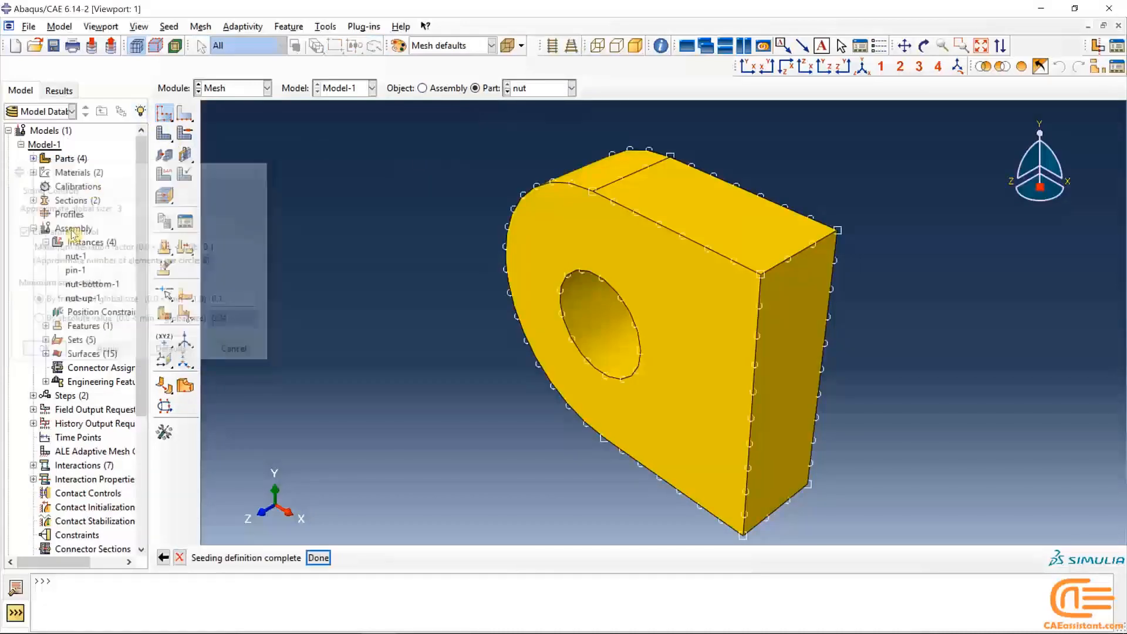
left_click(318, 558)
left_click(163, 133)
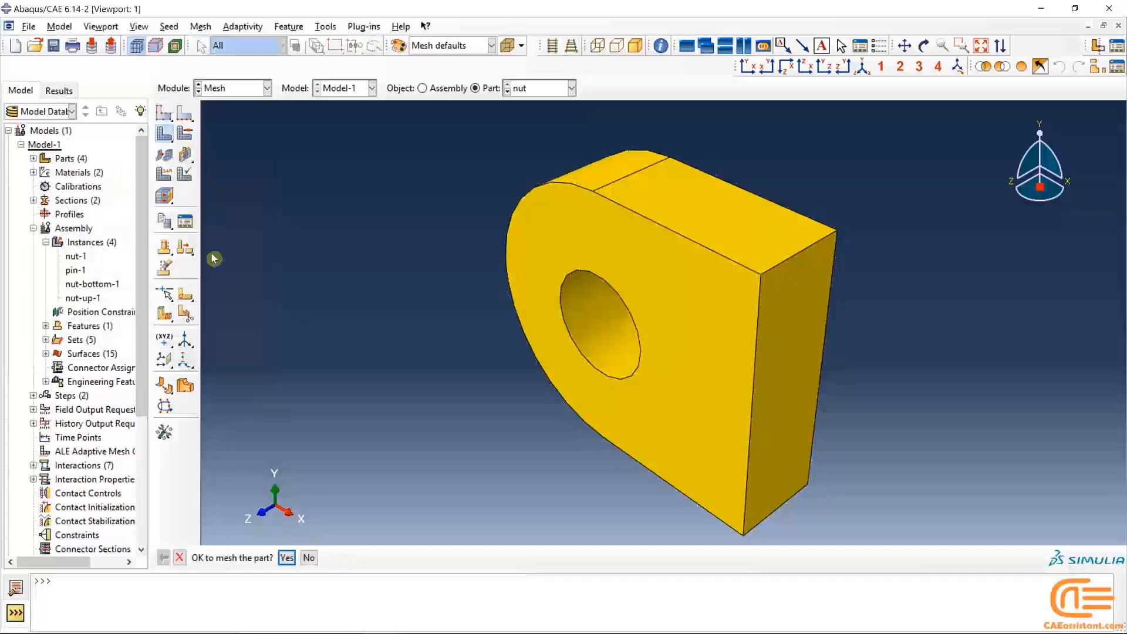
left_click(287, 558)
Seed the nut-bottom part with an approximate global size of 3 and mesh it
left_click(571, 88)
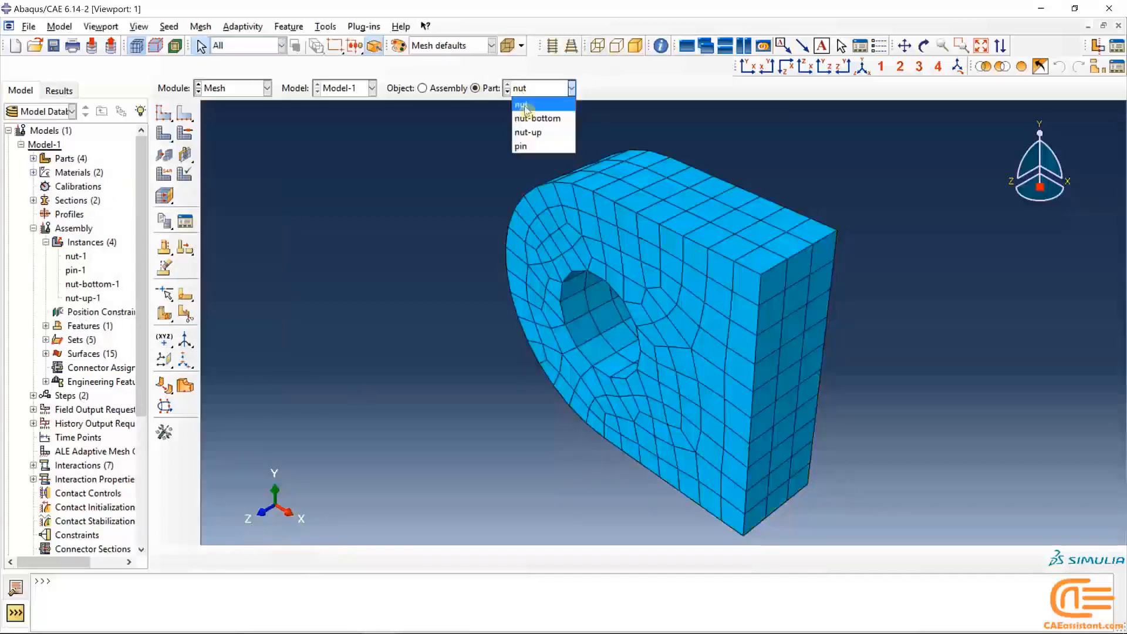
left_click(539, 134)
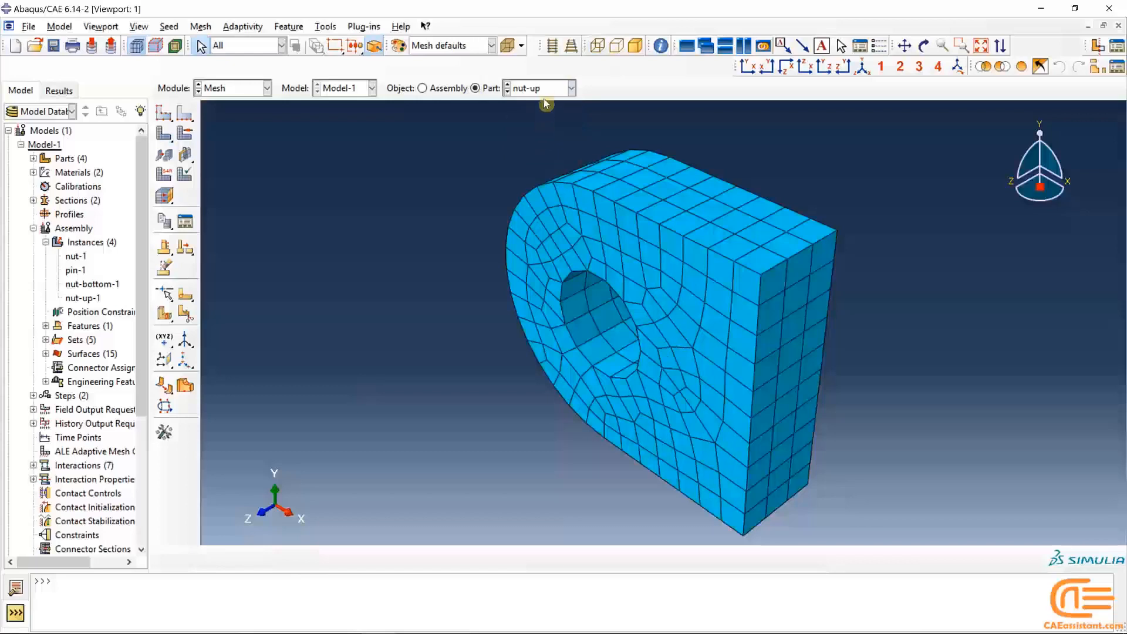
left_click(571, 89)
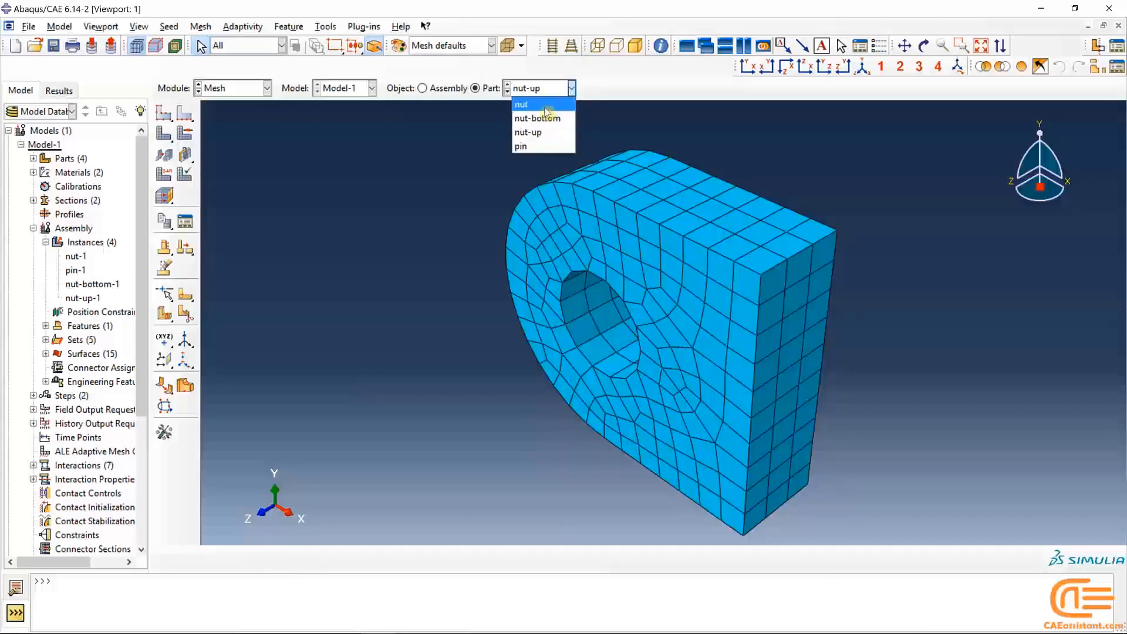
left_click(544, 105)
left_click(548, 91)
left_click(547, 118)
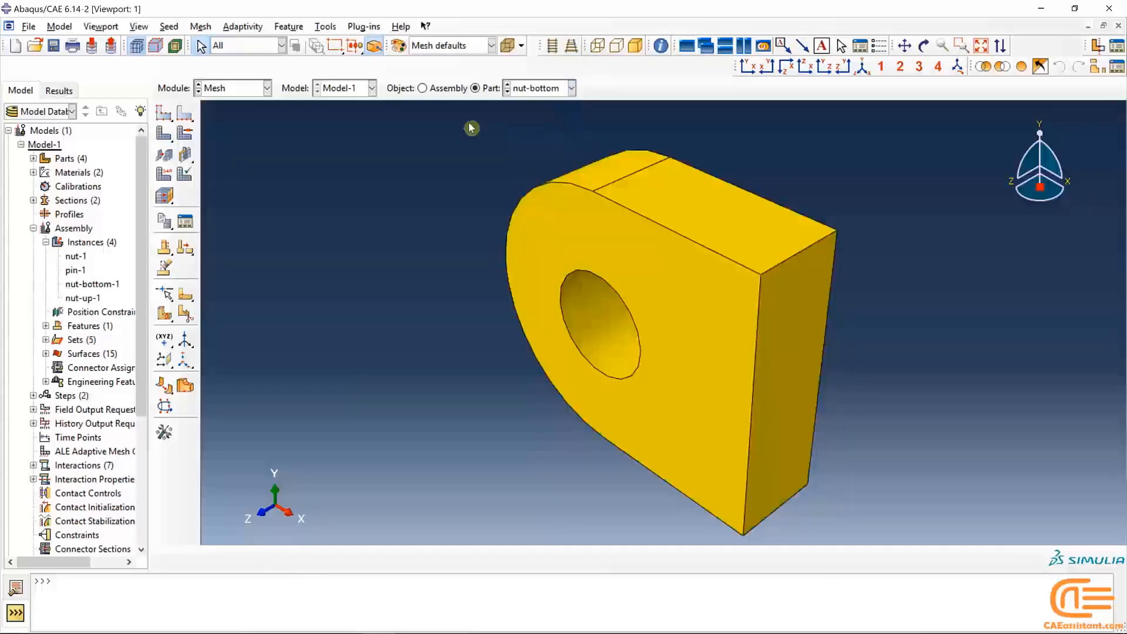
left_click(164, 116)
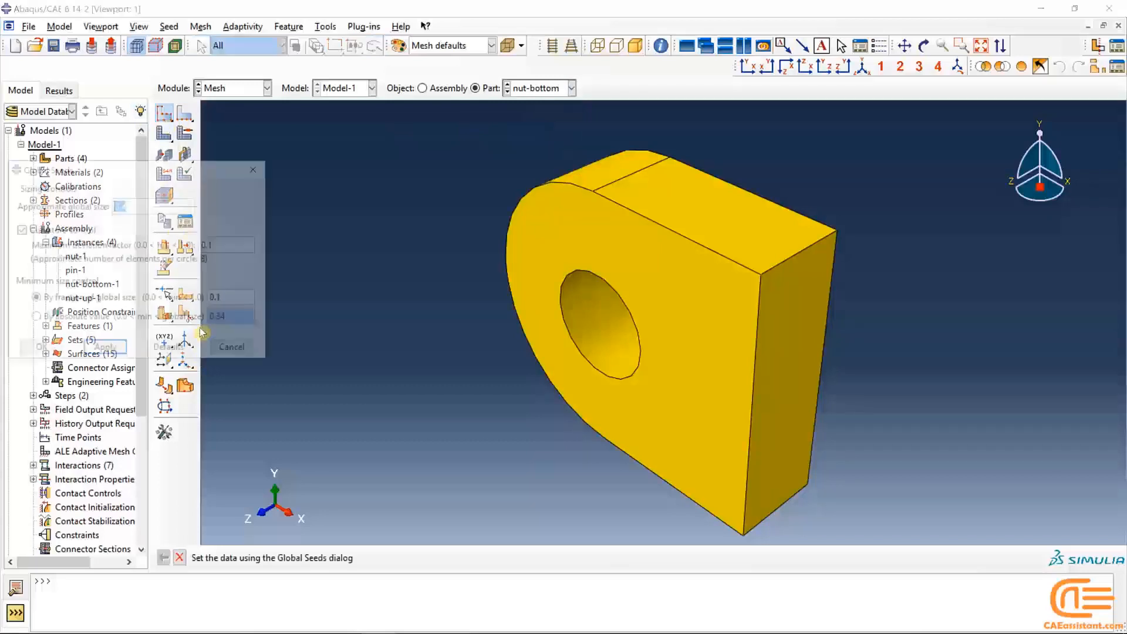
type("3")
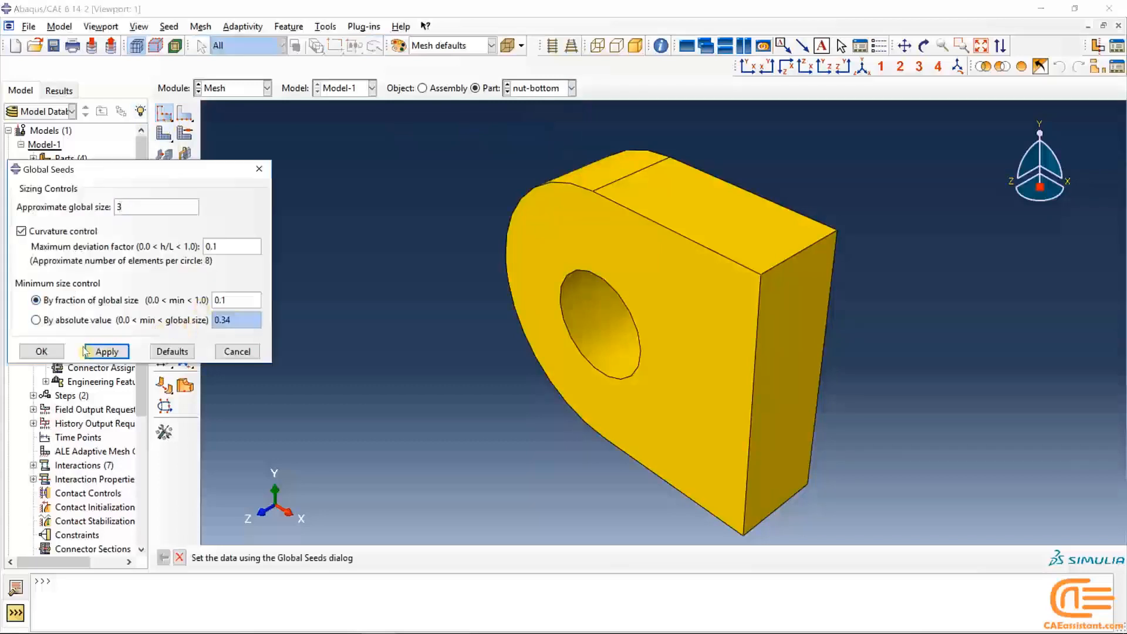
left_click(41, 351)
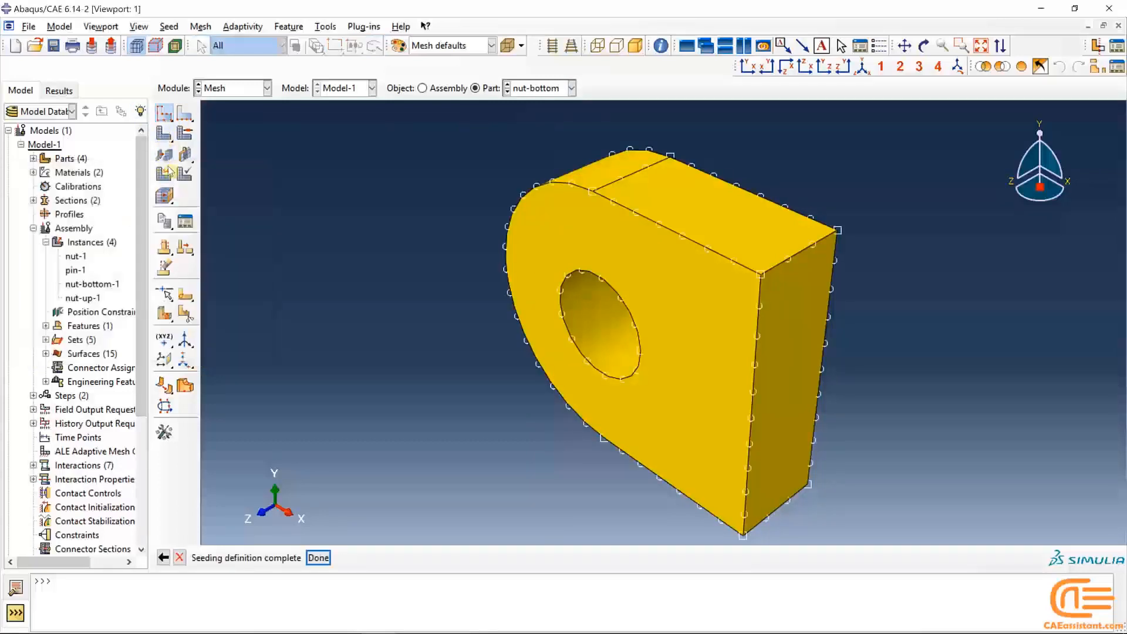
left_click(165, 173)
left_click(287, 558)
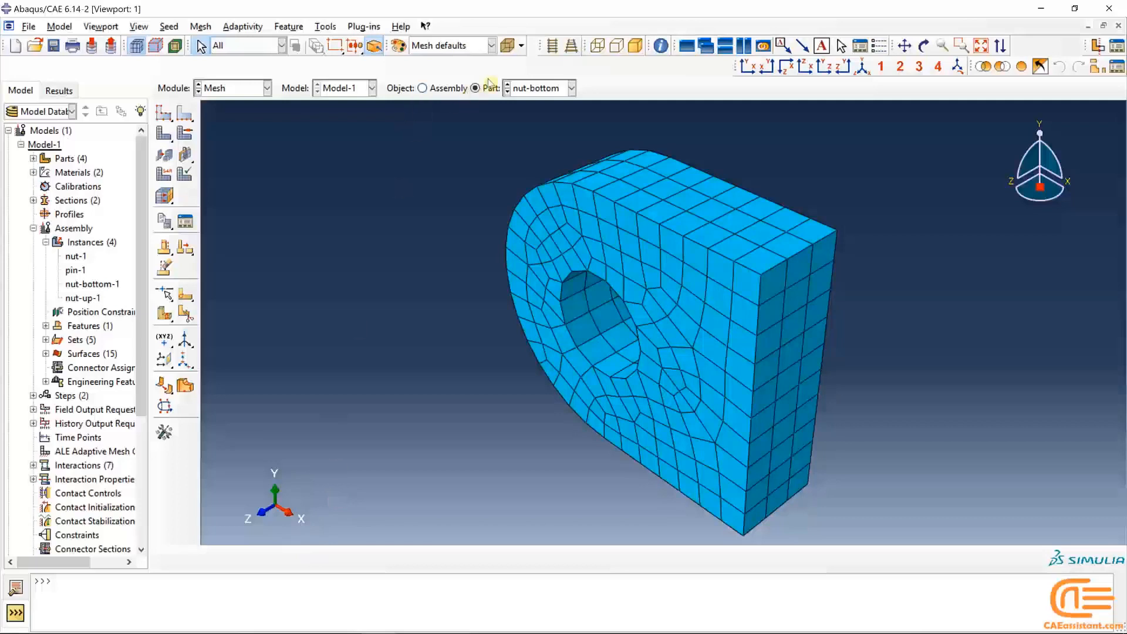
Assign the Tet element shape with the Free technique and default algorithm to the pin part
left_click(521, 88)
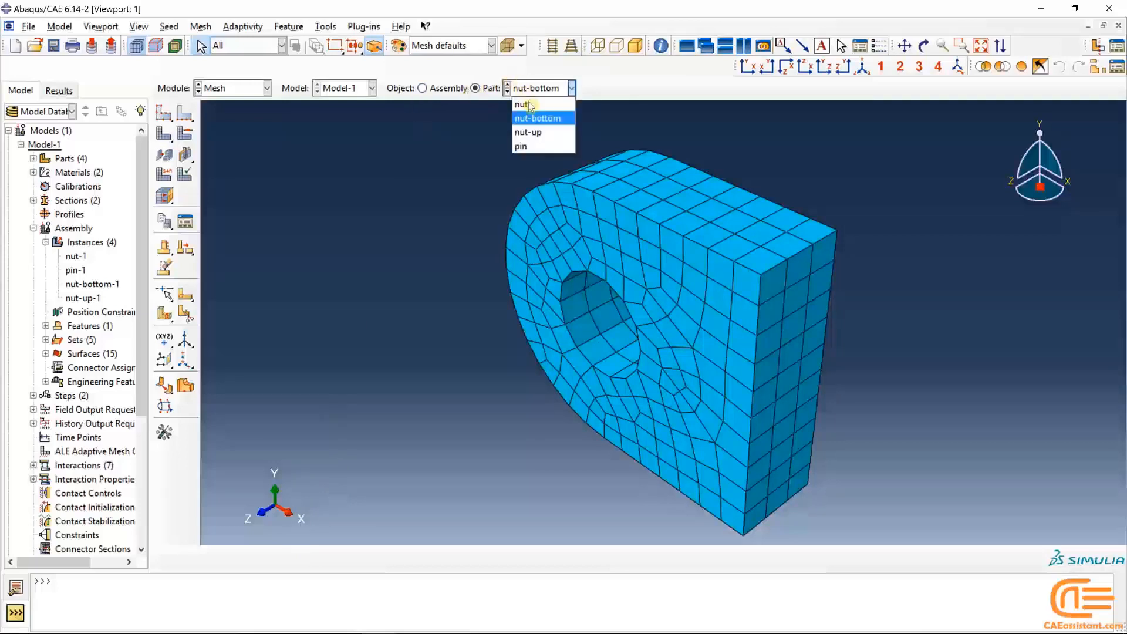
left_click(535, 144)
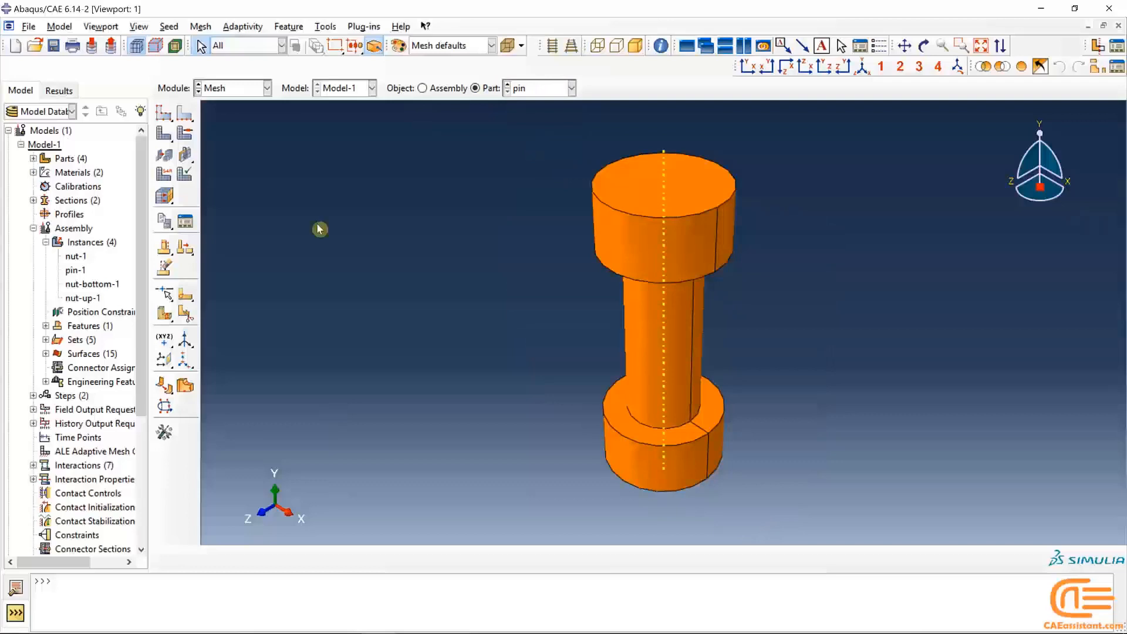
left_click(186, 136)
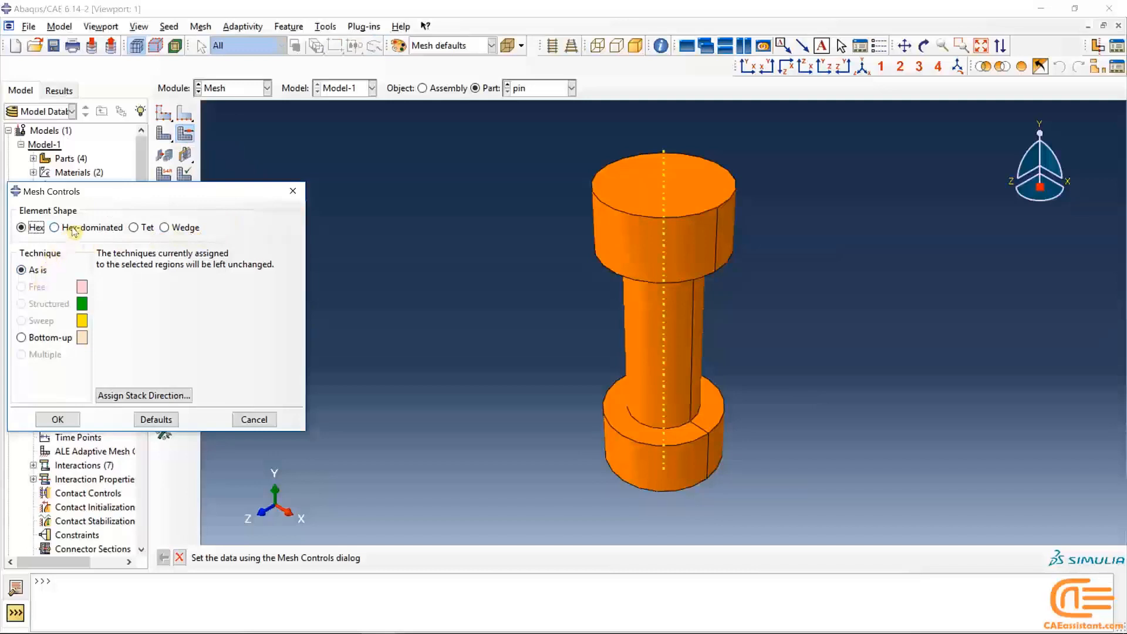
left_click(137, 229)
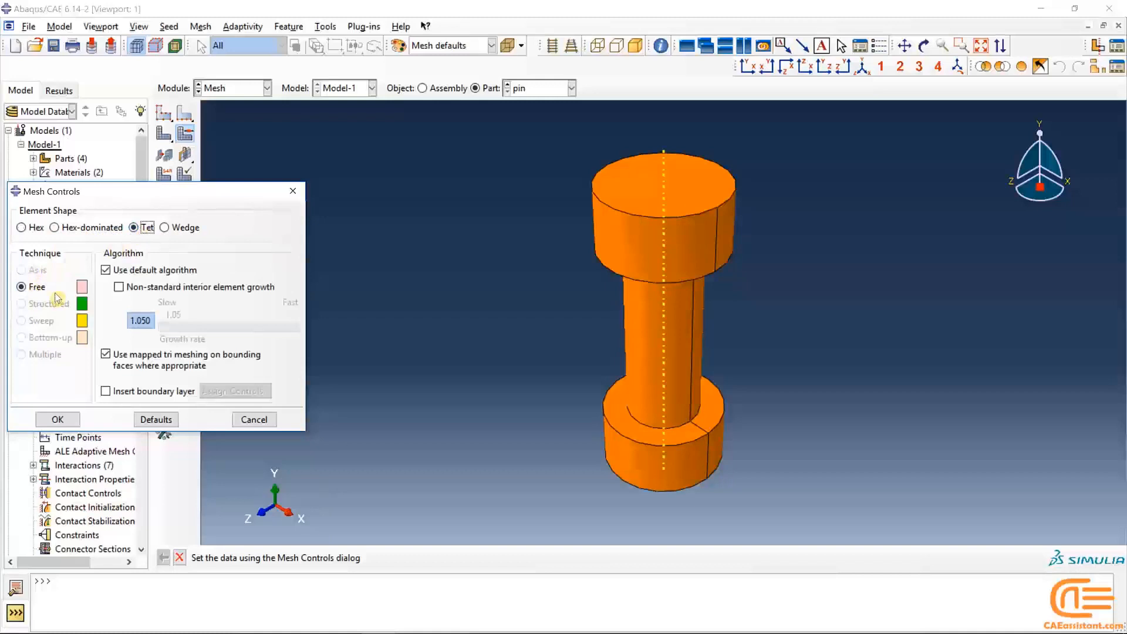
left_click(57, 418)
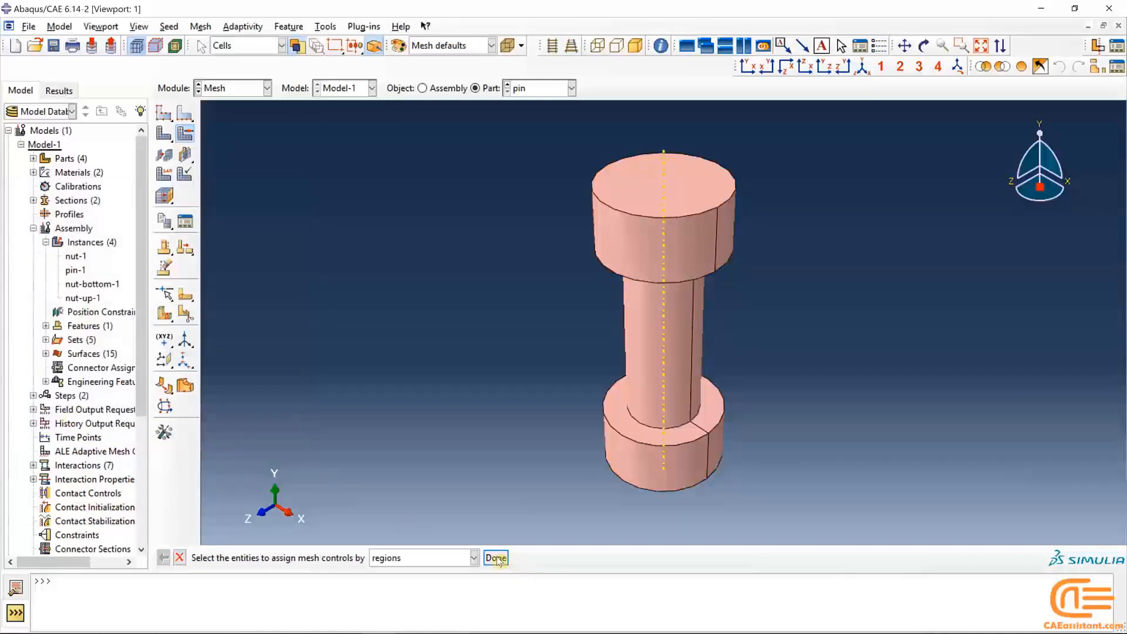
left_click(496, 558)
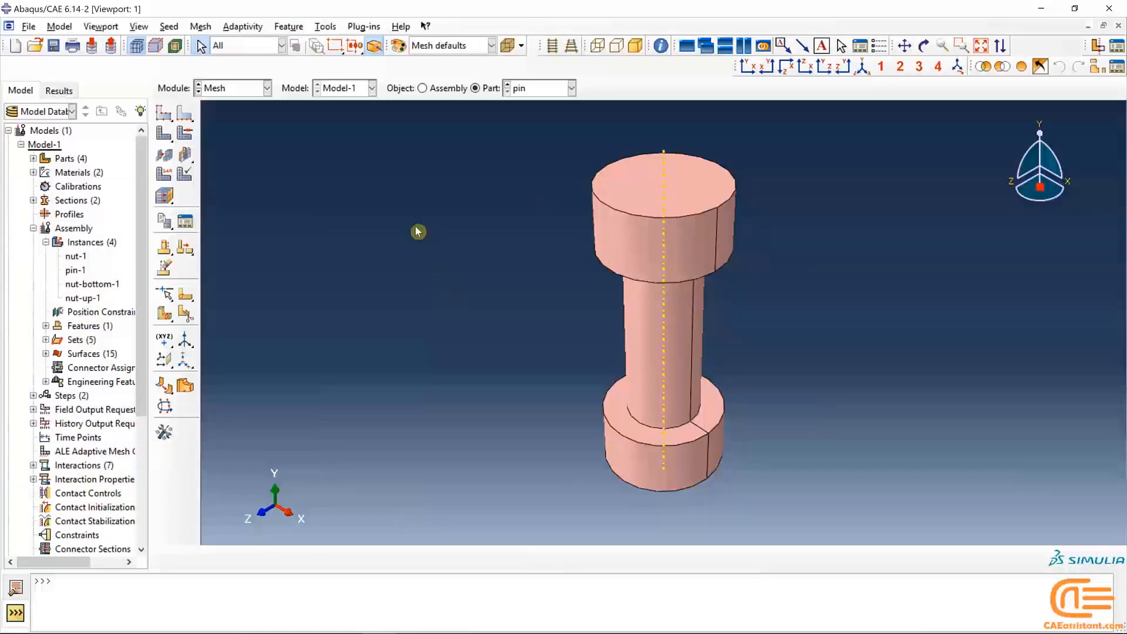
Seed the pin part with an approximate global size of 3 and mesh it
left_click(159, 114)
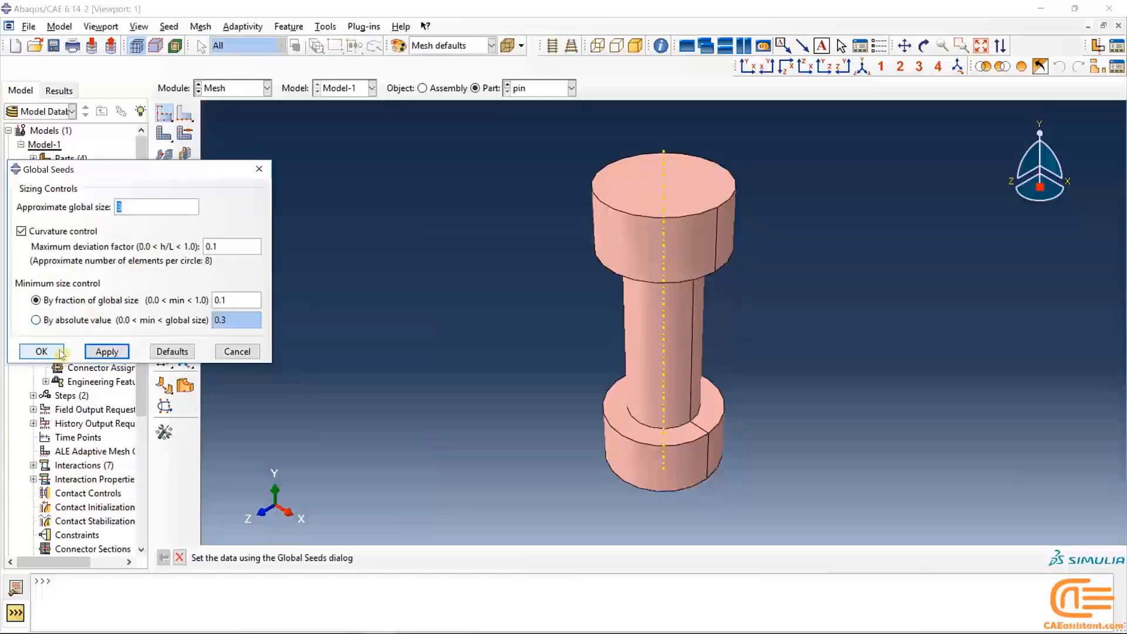
left_click(41, 351)
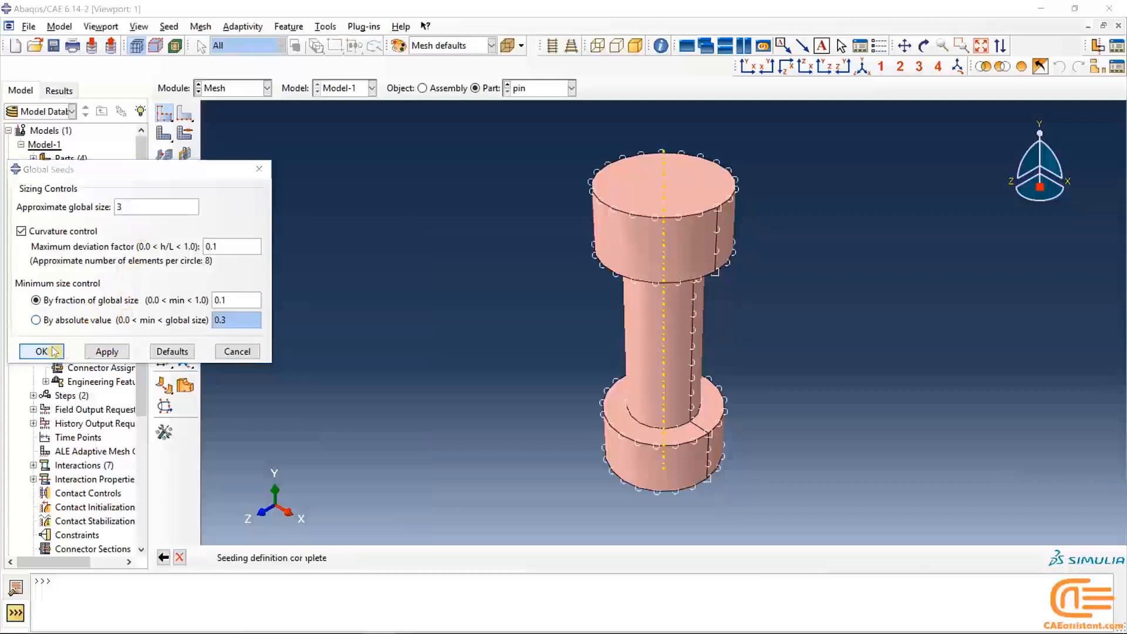
left_click(163, 136)
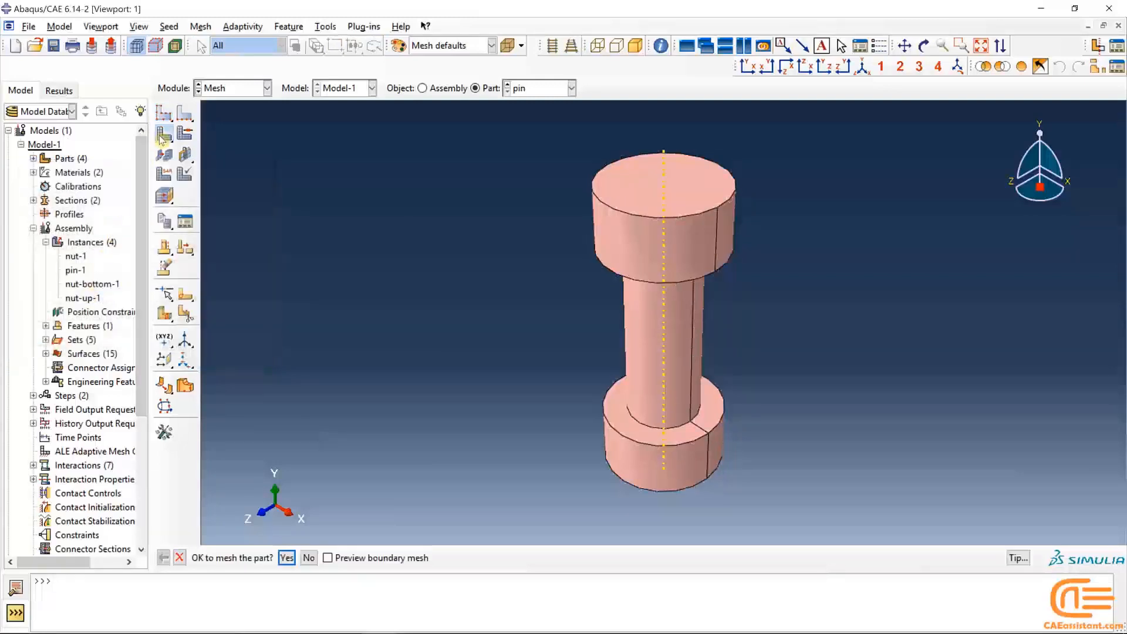
left_click(295, 558)
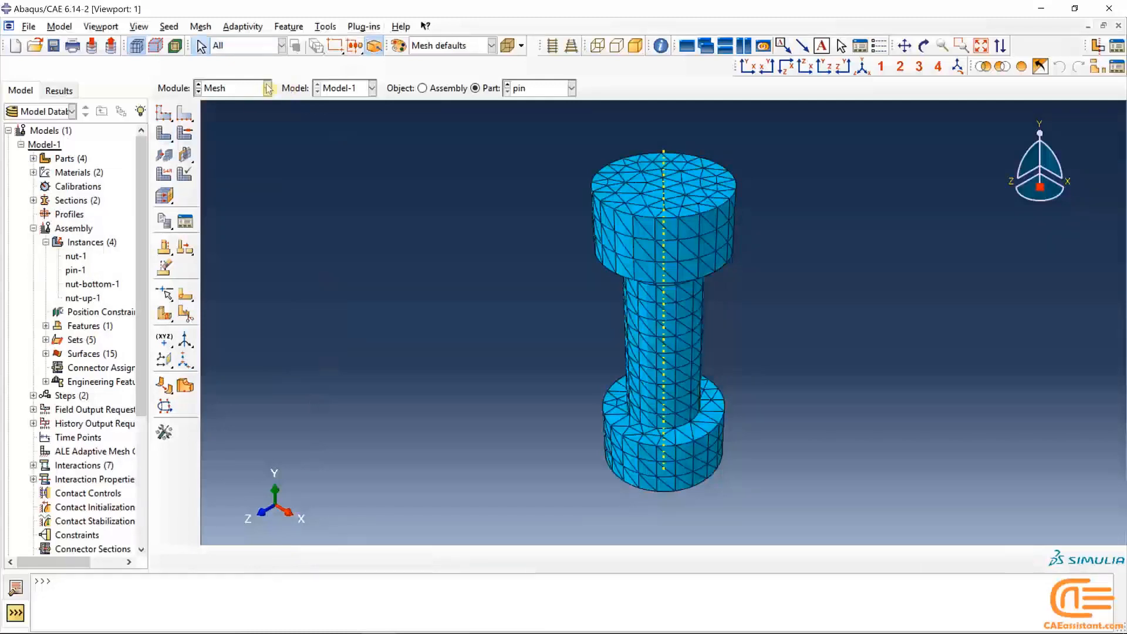
In the Job module, create a full-analysis job for Model-1 with the default name and submission settings
left_click(249, 93)
left_click(237, 216)
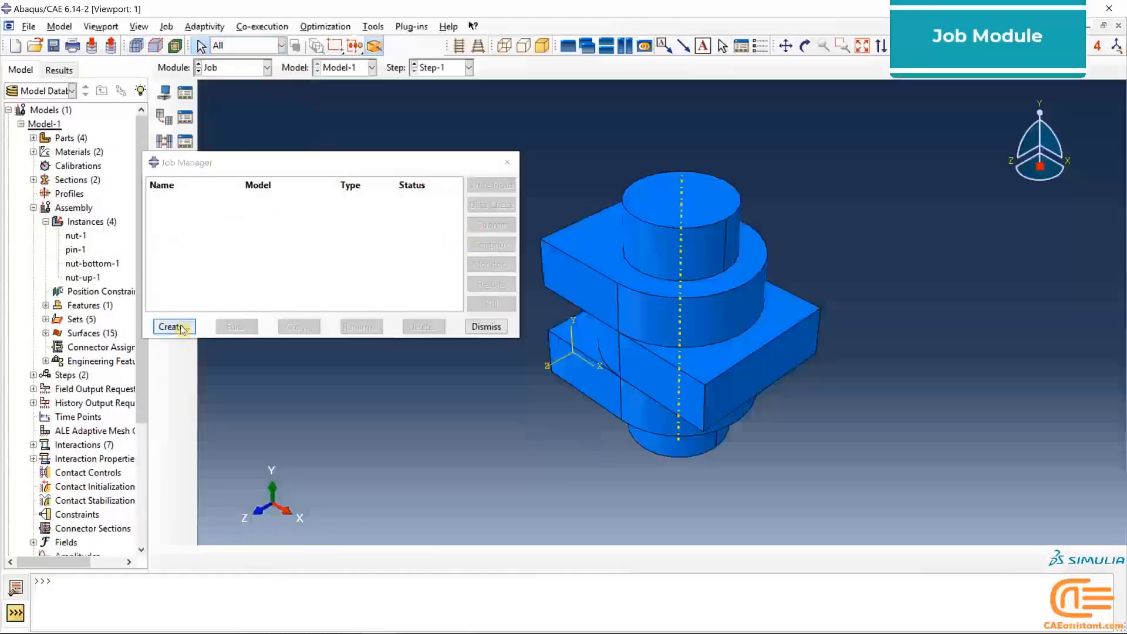
left_click(173, 326)
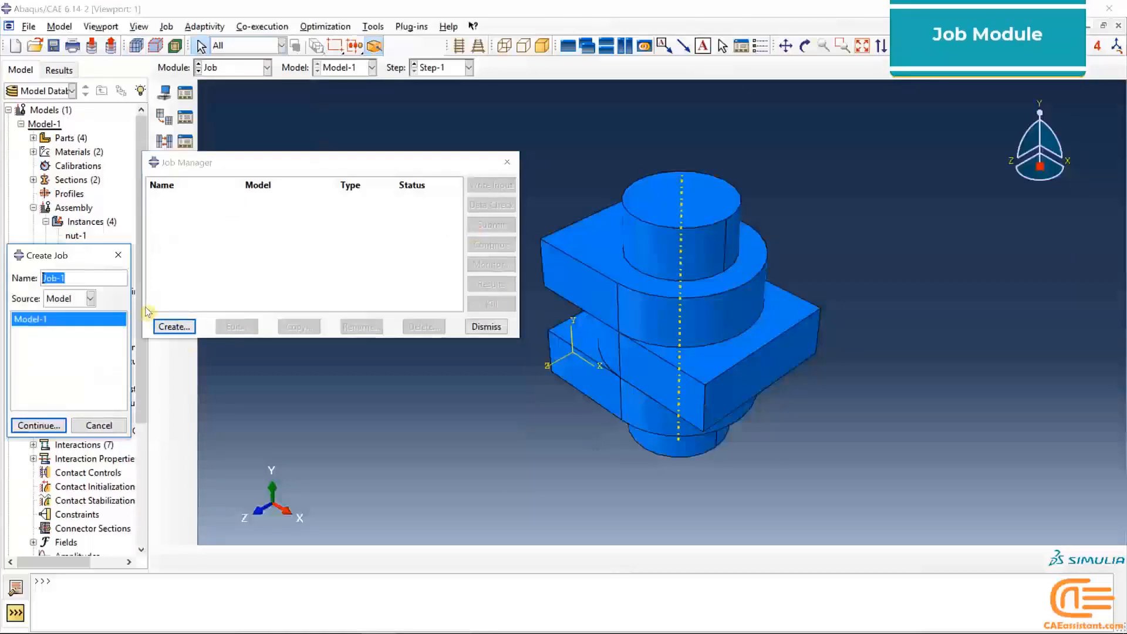
left_click(41, 425)
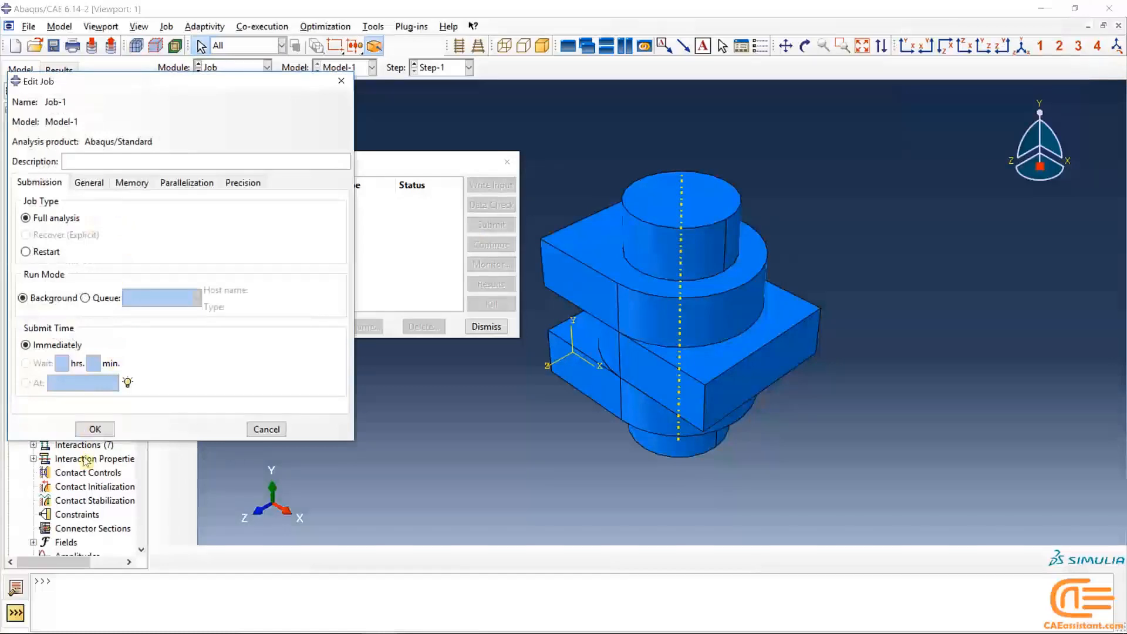
left_click(95, 429)
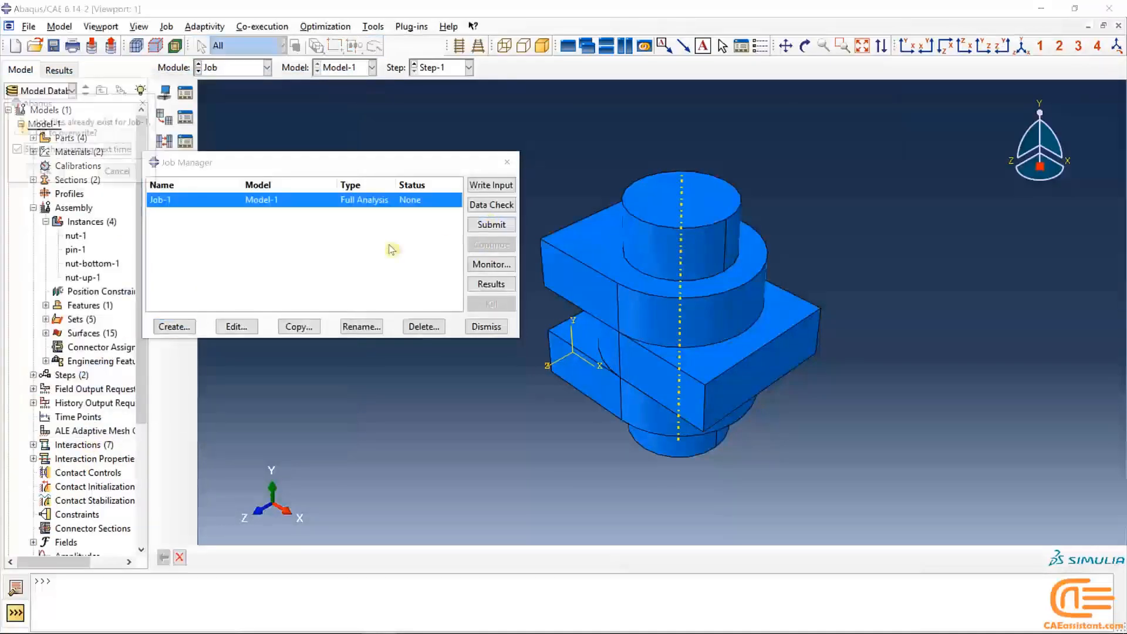
Submit the job, overwriting its existing files, and monitor the analysis run
left_click(49, 171)
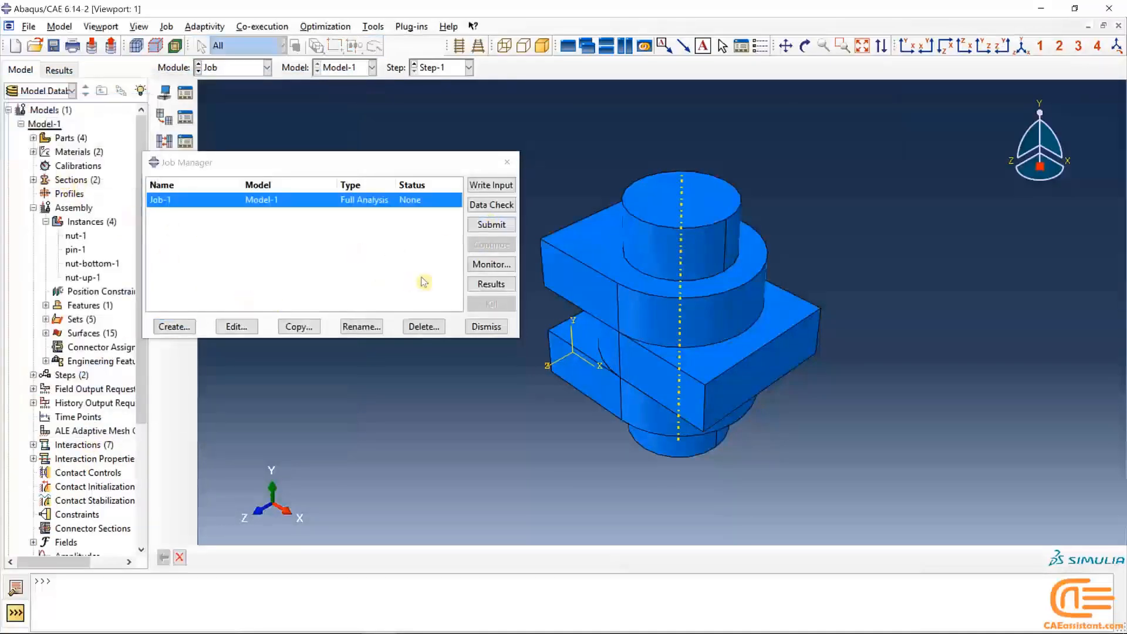
left_click(490, 265)
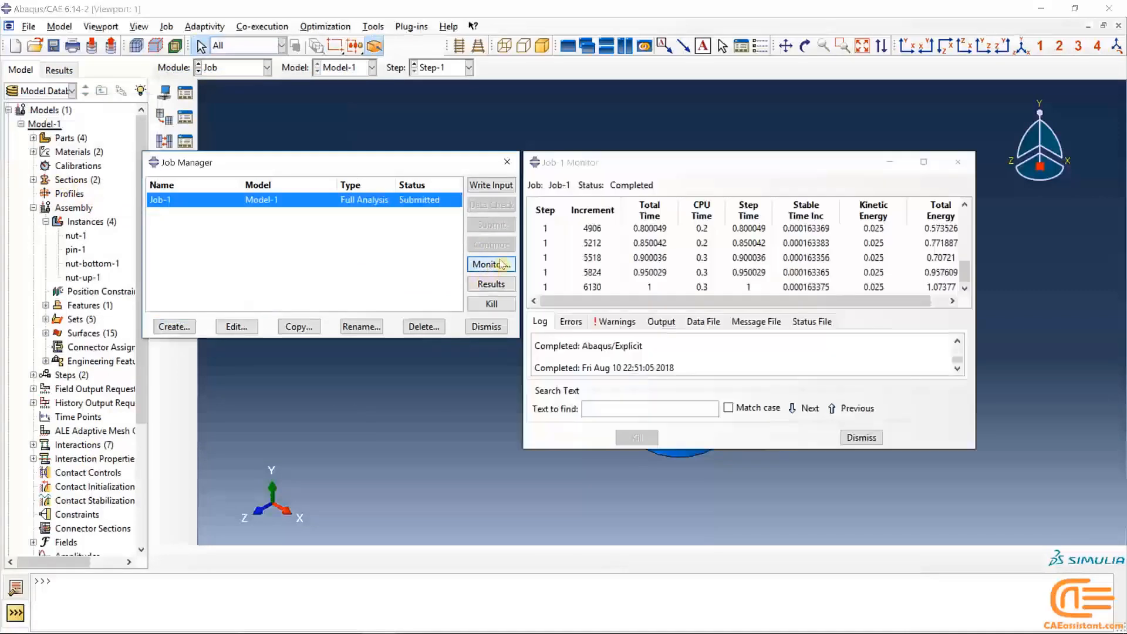
left_click(502, 264)
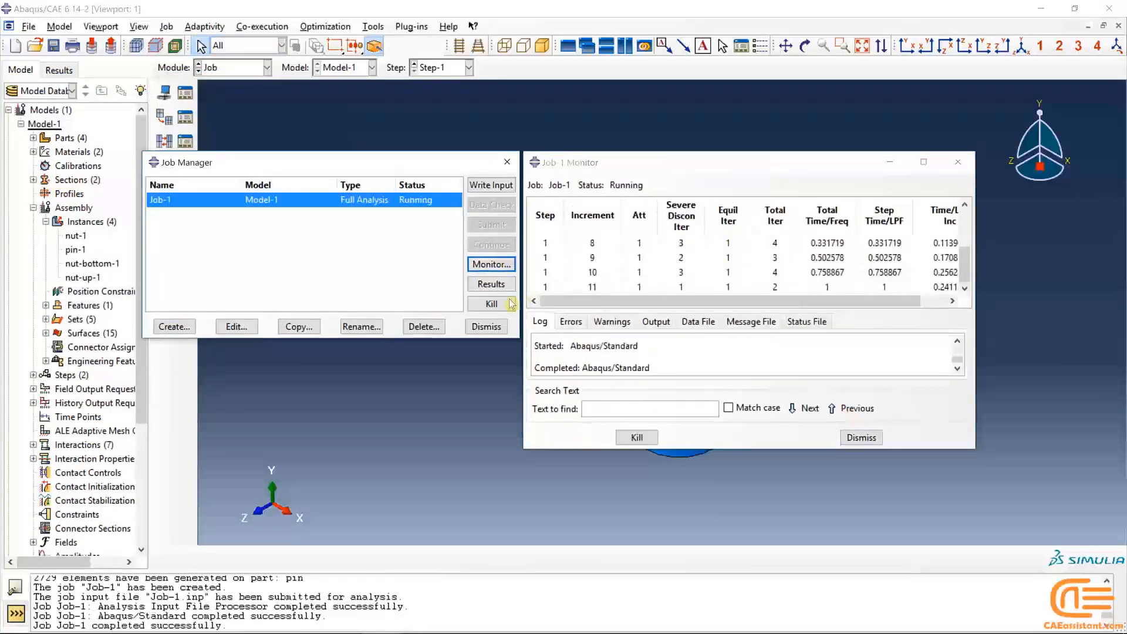
Plot the job's von Mises stress contours on the deformed shape and animate their time history in Loop mode
left_click(486, 284)
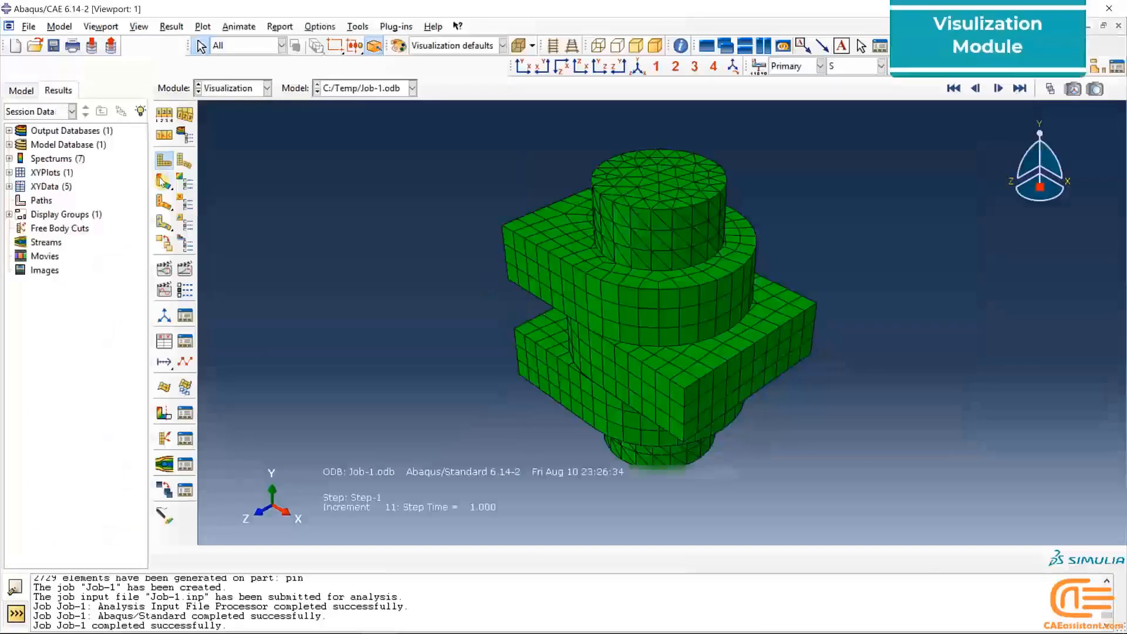
left_click(163, 182)
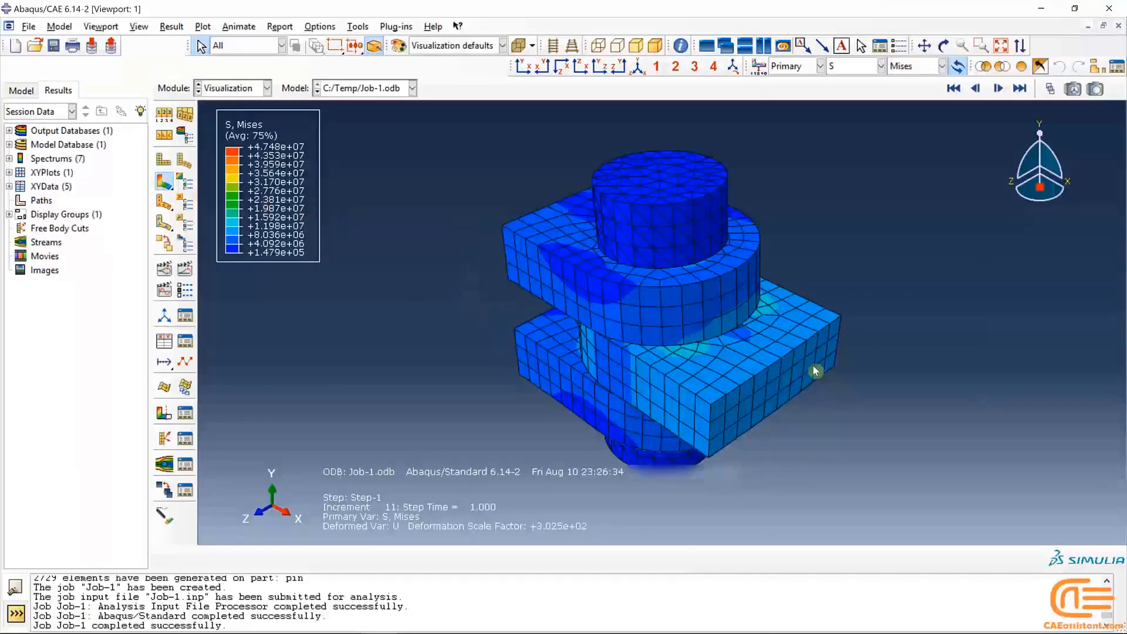
left_click(185, 268)
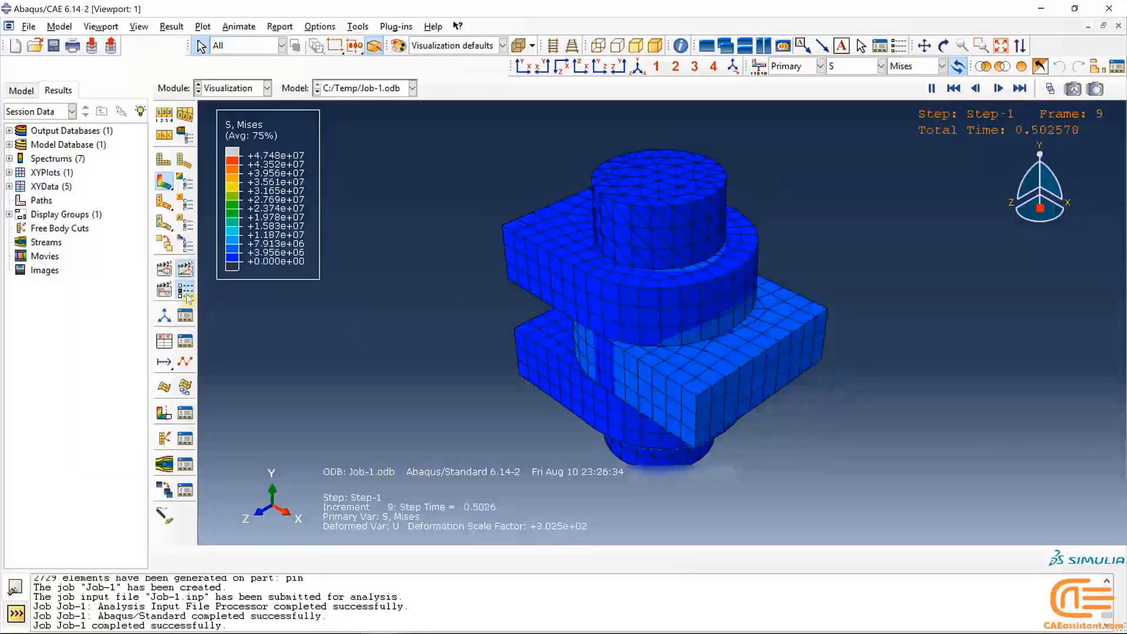
left_click(186, 316)
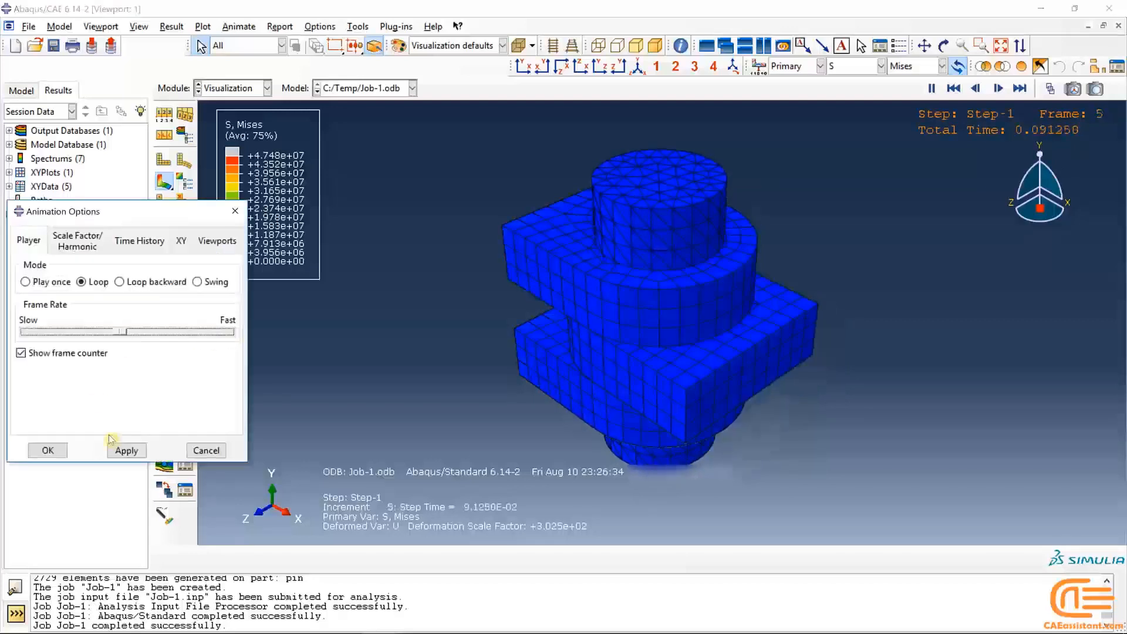
left_click(111, 453)
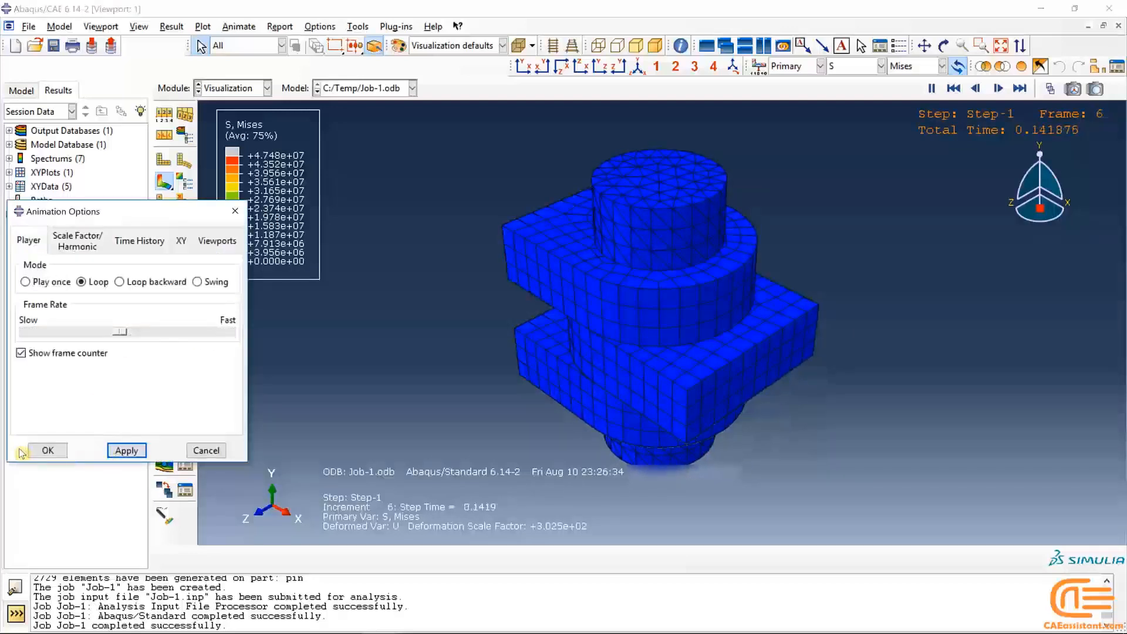
left_click(48, 450)
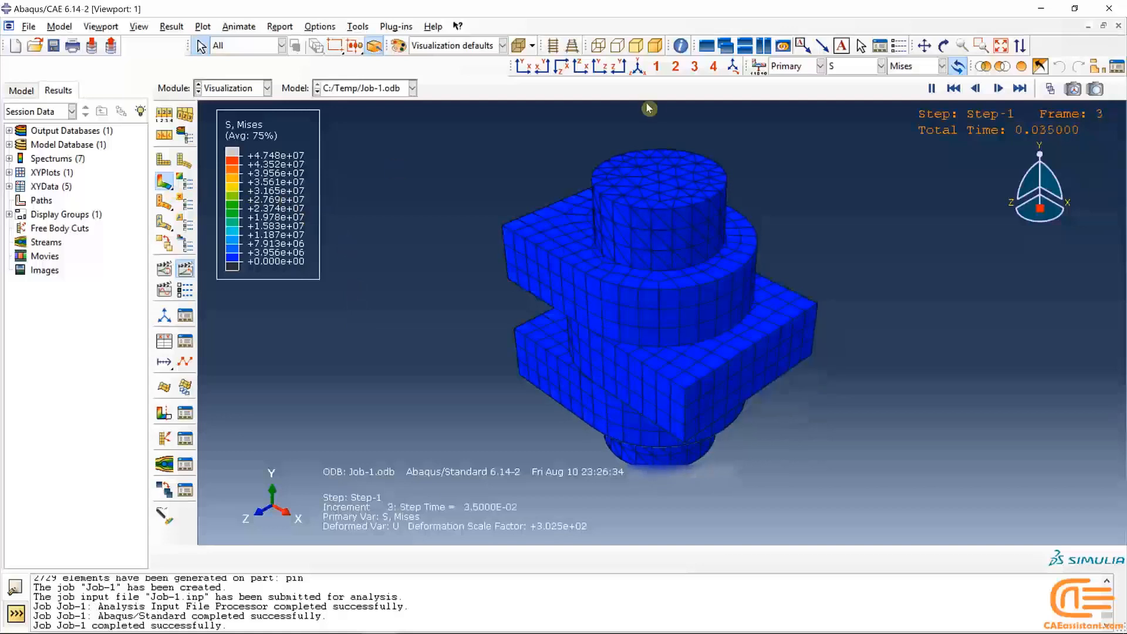
Isolate the pin in the stress plot by replacing the display group with its part instance
left_click(984, 67)
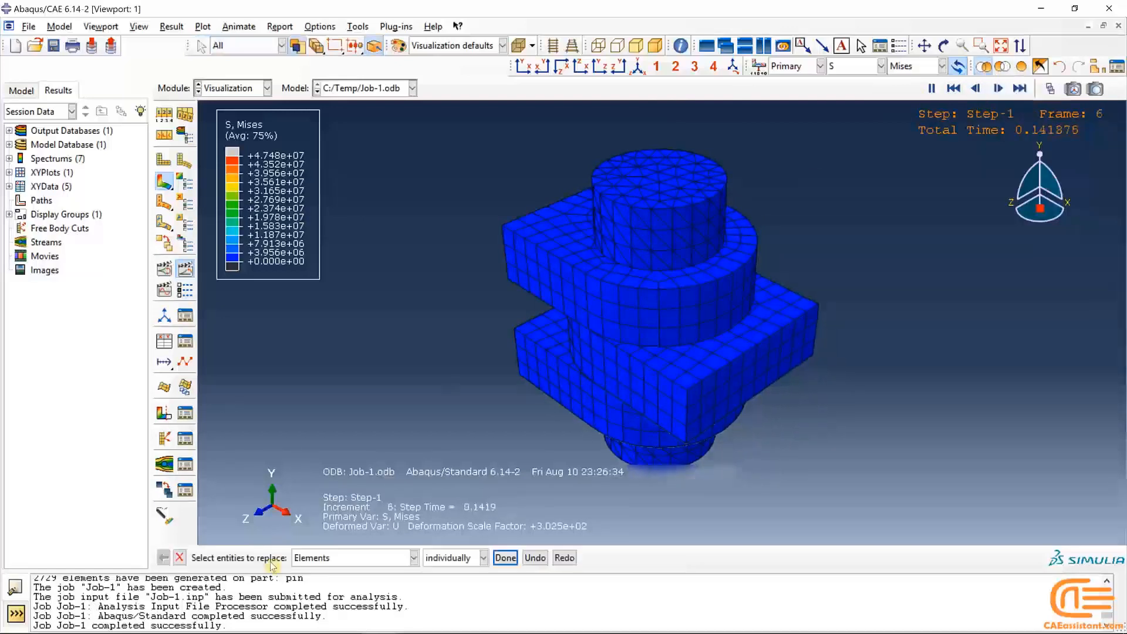
left_click(402, 559)
left_click(368, 529)
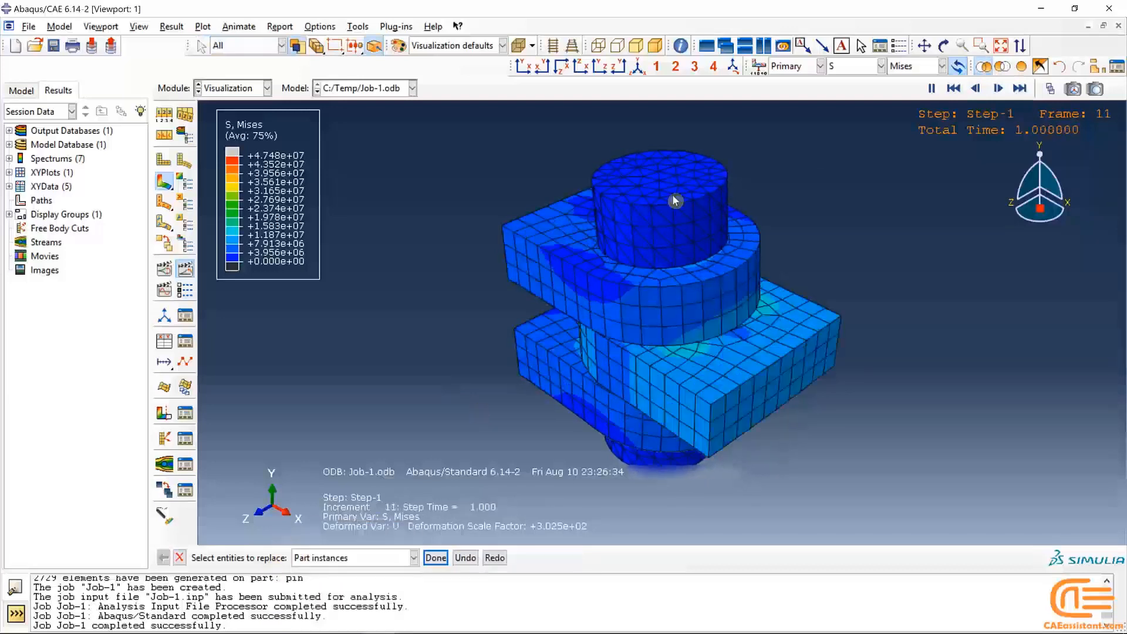
left_click(437, 559)
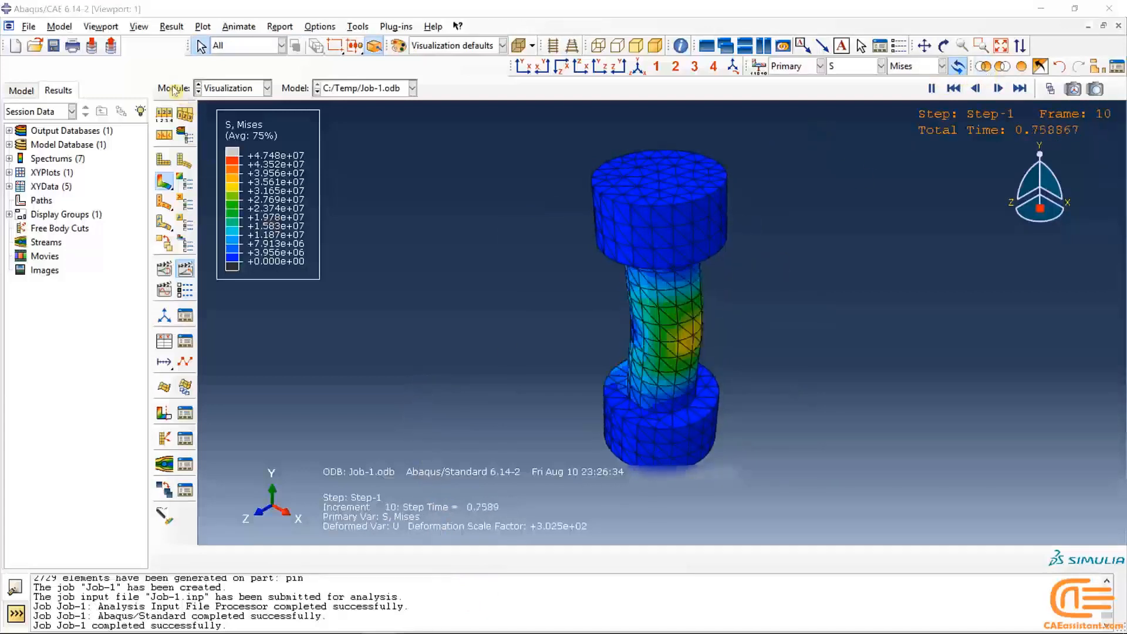
Set the visible edges in the common plot options to Free edges, keeping the Shaded render style
left_click(169, 121)
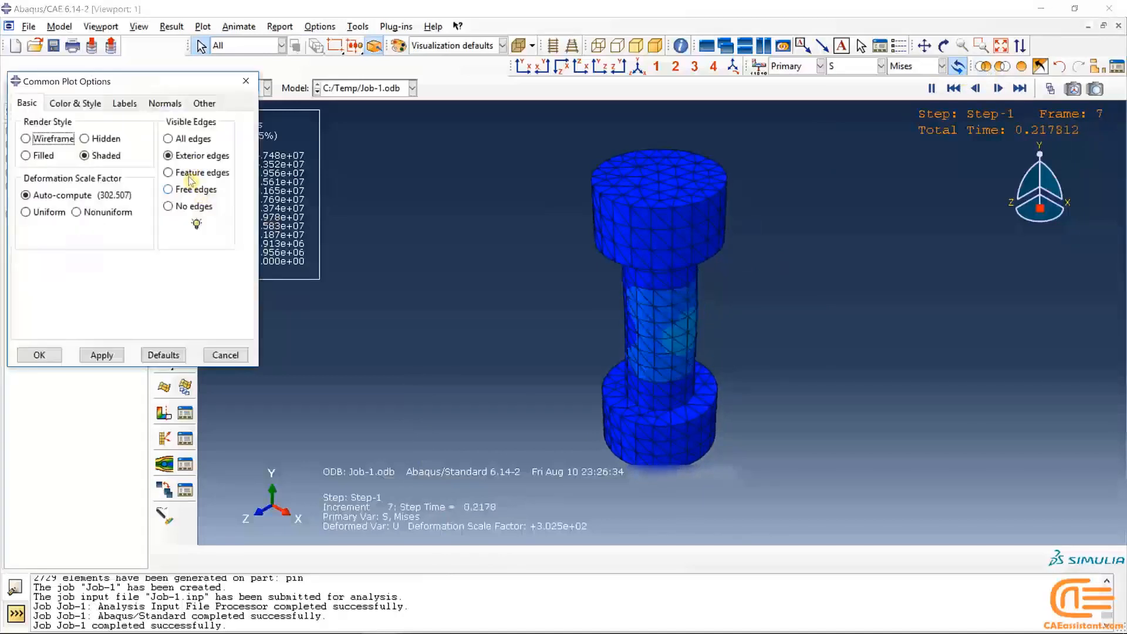
left_click(182, 189)
left_click(100, 355)
left_click(39, 355)
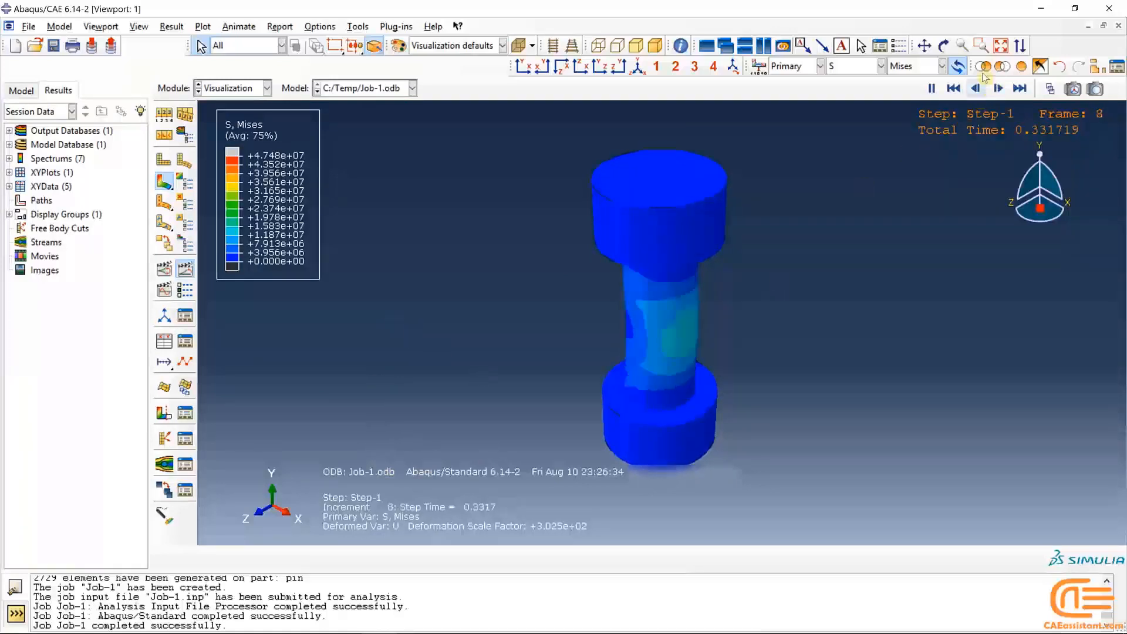
Restore all part instances to the stress plot and isolate the middle nut in the display group
left_click(1020, 67)
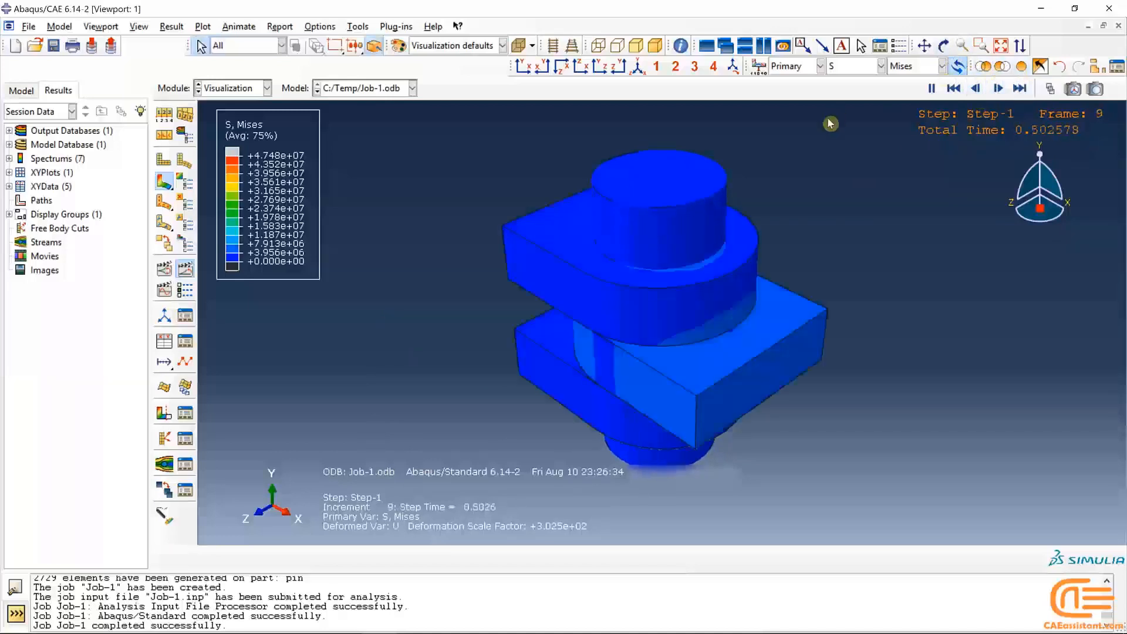
left_click(1002, 66)
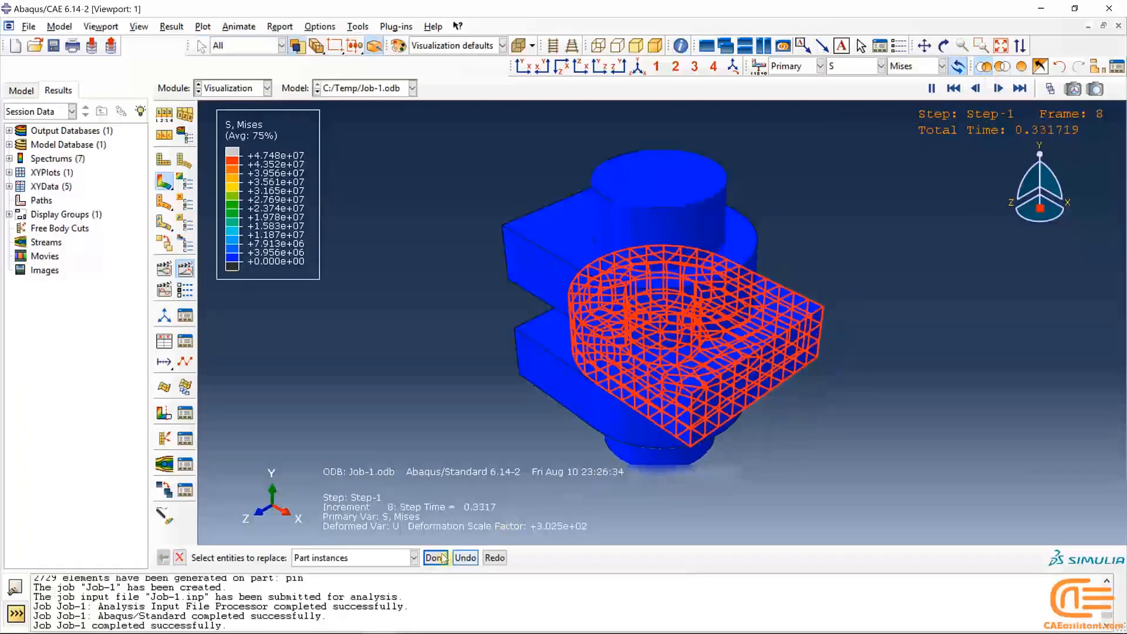
left_click(440, 559)
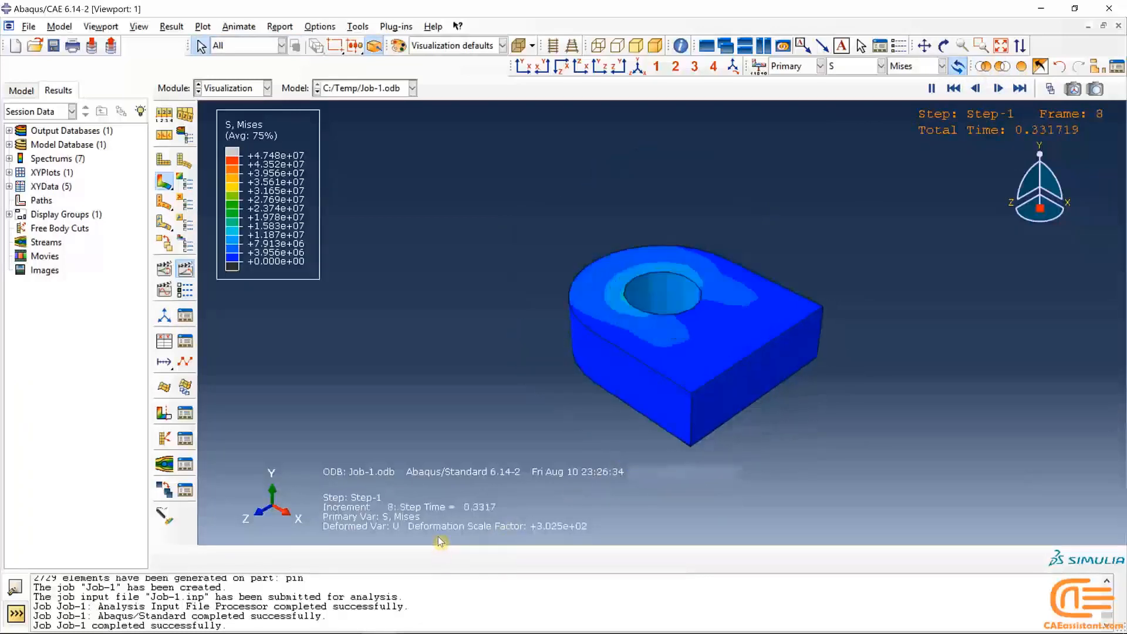